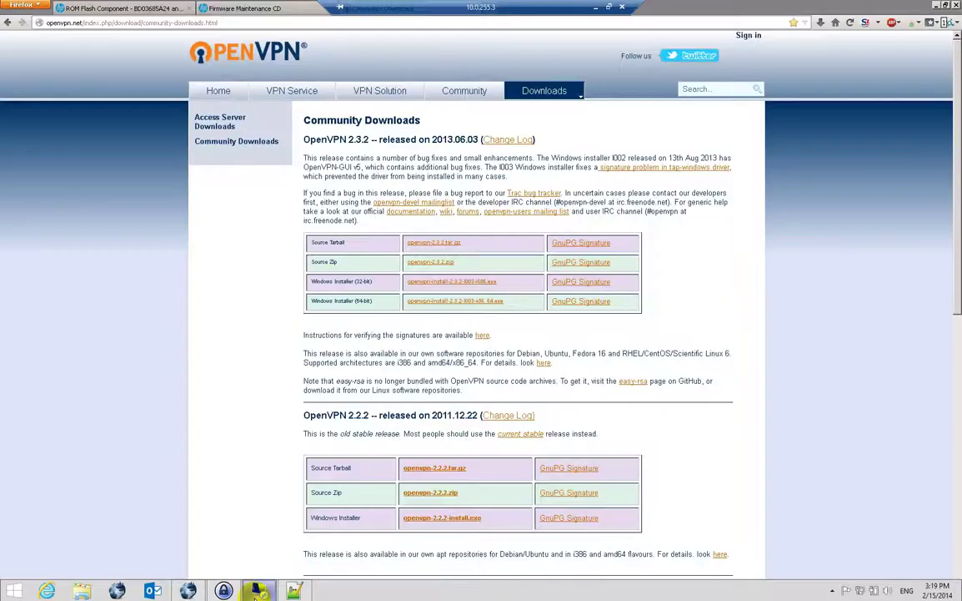
# In Computer Properties, confirm the server is 64-bit Windows, noting the Windows Installer (64-bit) download row.
pyautogui.click(231, 551)
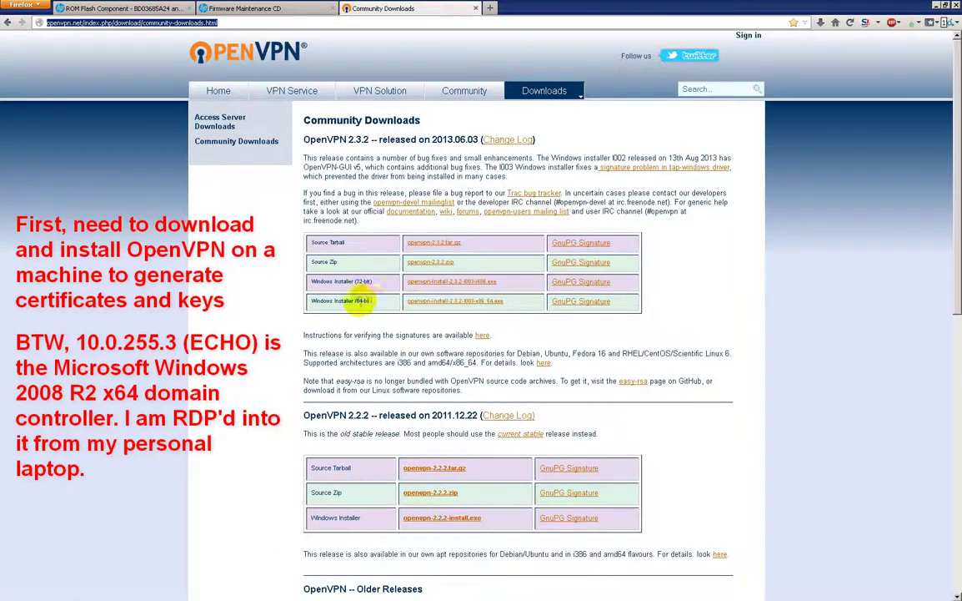
pyautogui.moveTo(373, 301); pyautogui.dragTo(311, 301)
pyautogui.press('super')
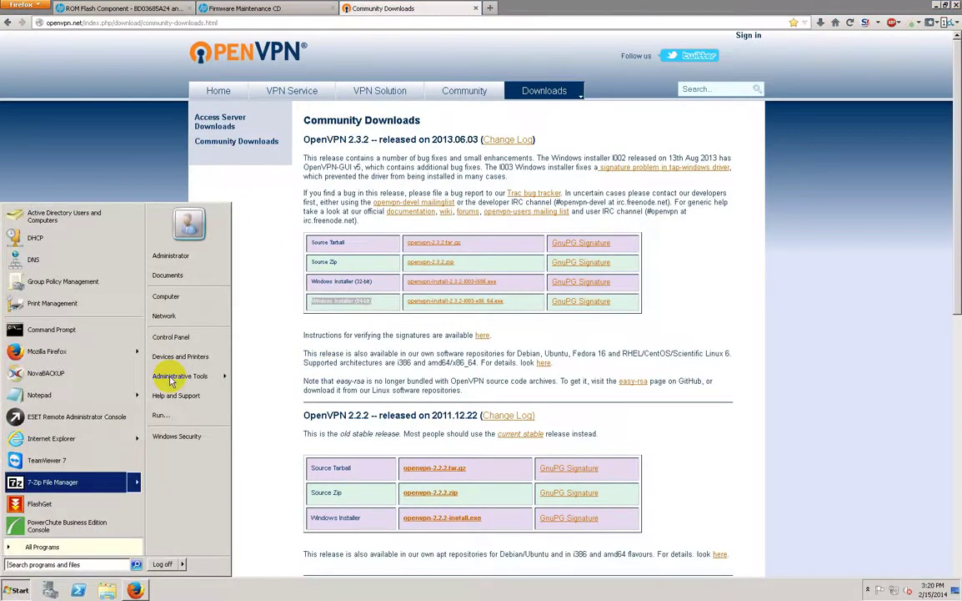
pyautogui.rightClick(189, 294)
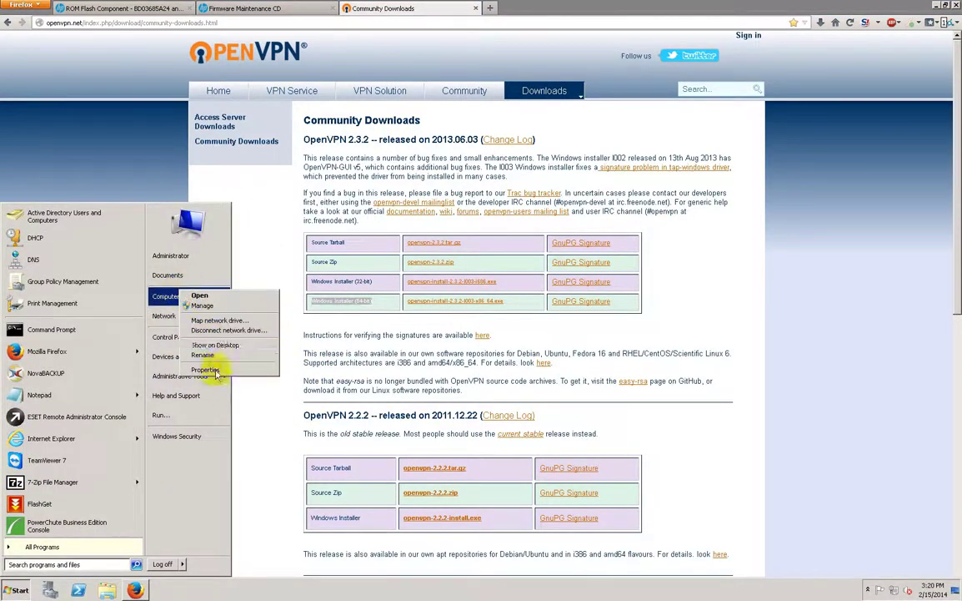
pyautogui.click(208, 369)
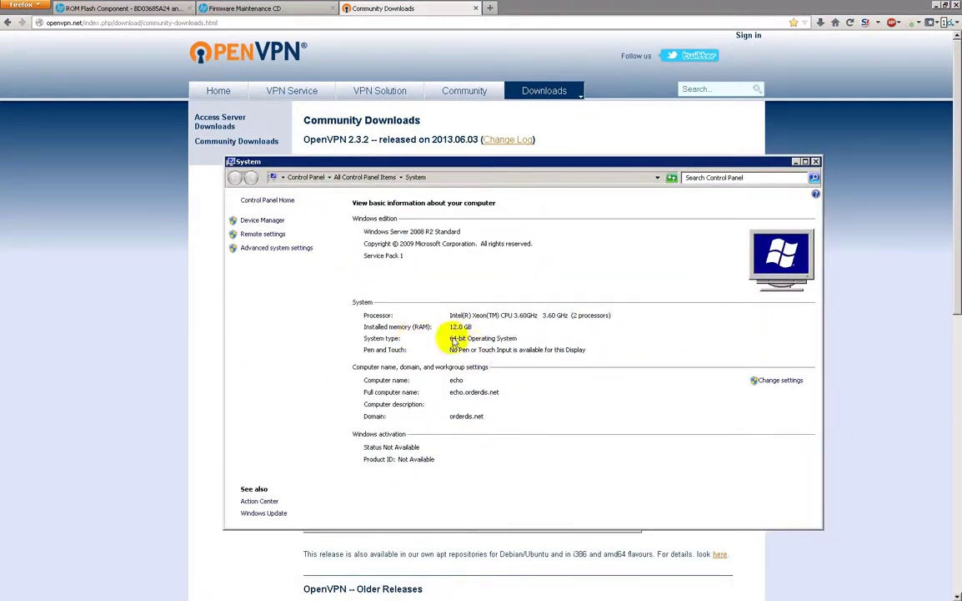
pyautogui.click(817, 161)
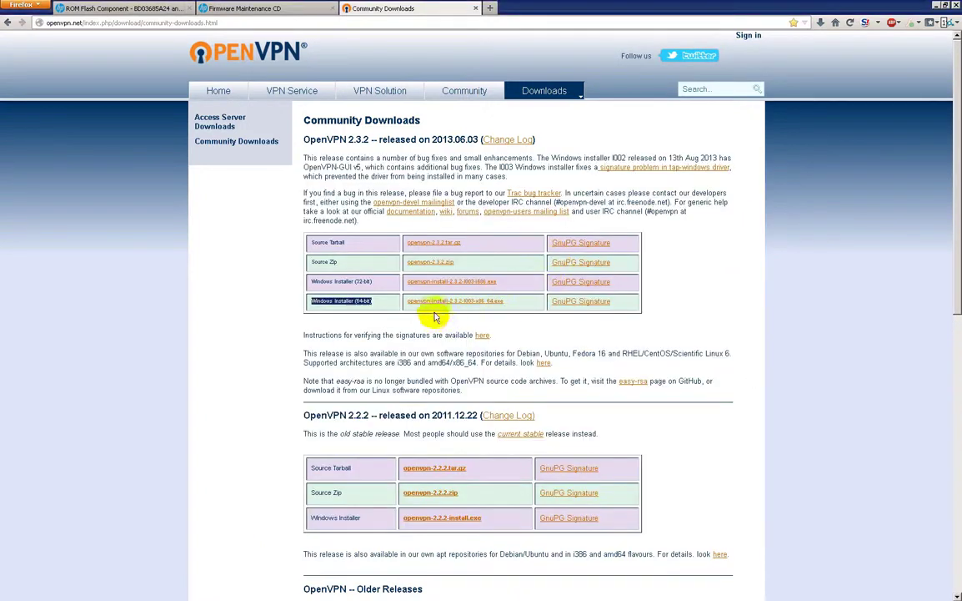
# Save openvpn-install-2.3.2-I003-x86_64.exe to Downloads, replacing the old copy, and run it.
pyautogui.click(471, 306)
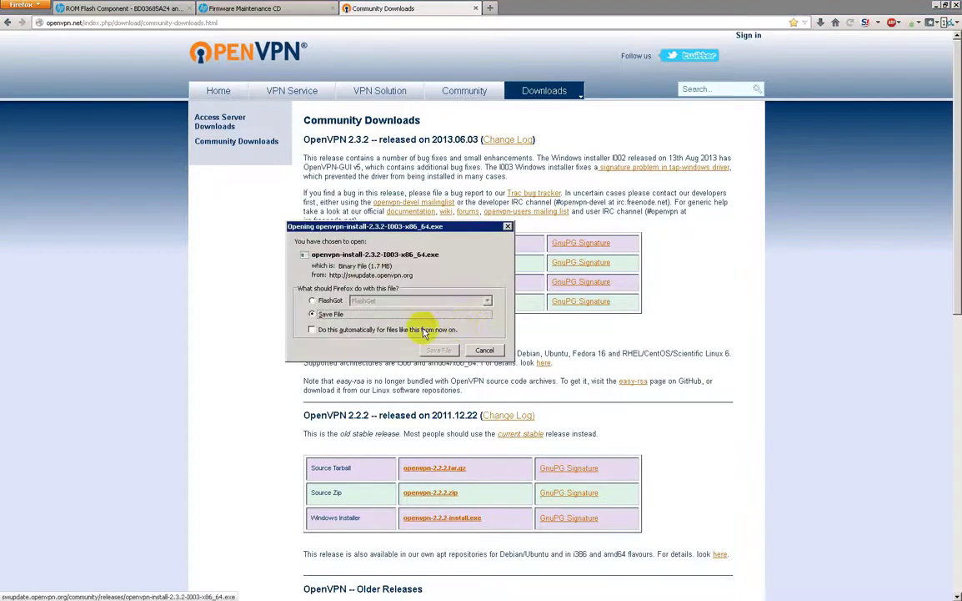
pyautogui.click(402, 320)
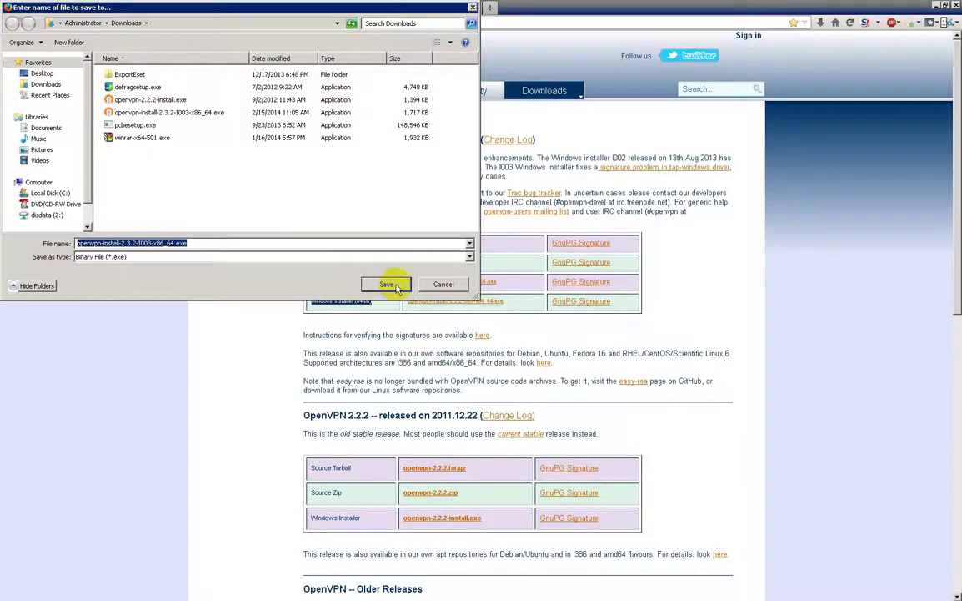
pyautogui.click(222, 282)
pyautogui.click(524, 307)
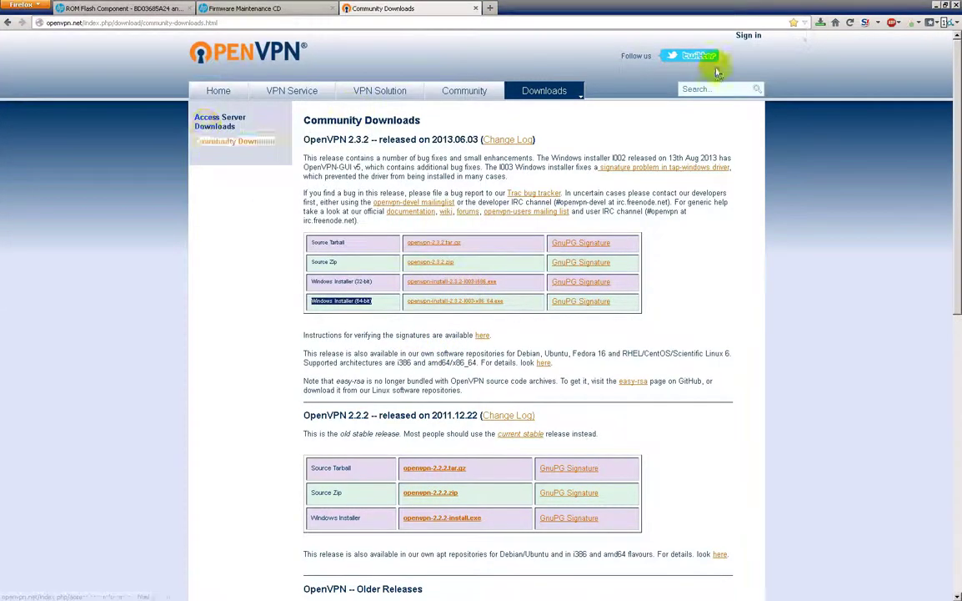
pyautogui.click(822, 22)
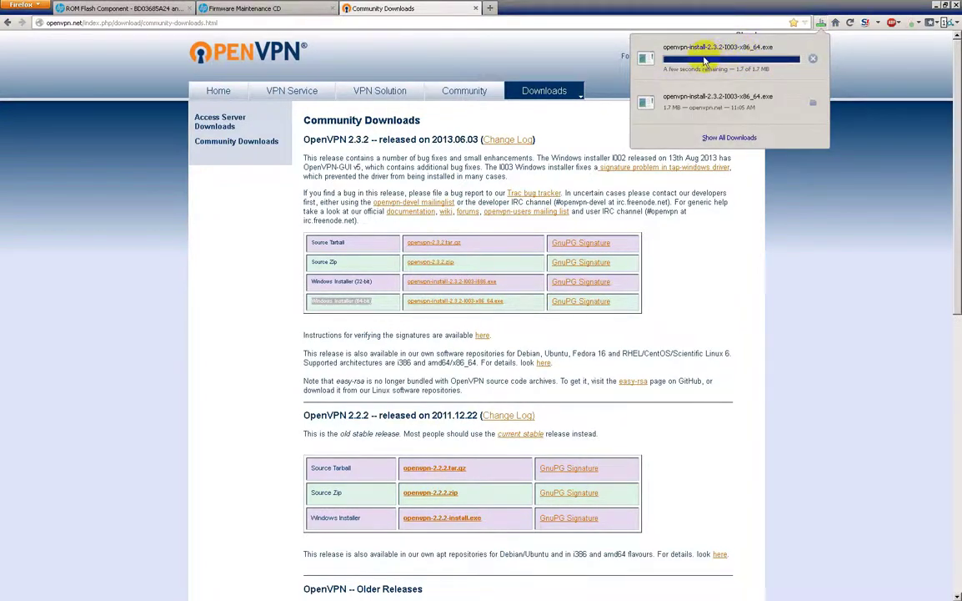
pyautogui.click(705, 57)
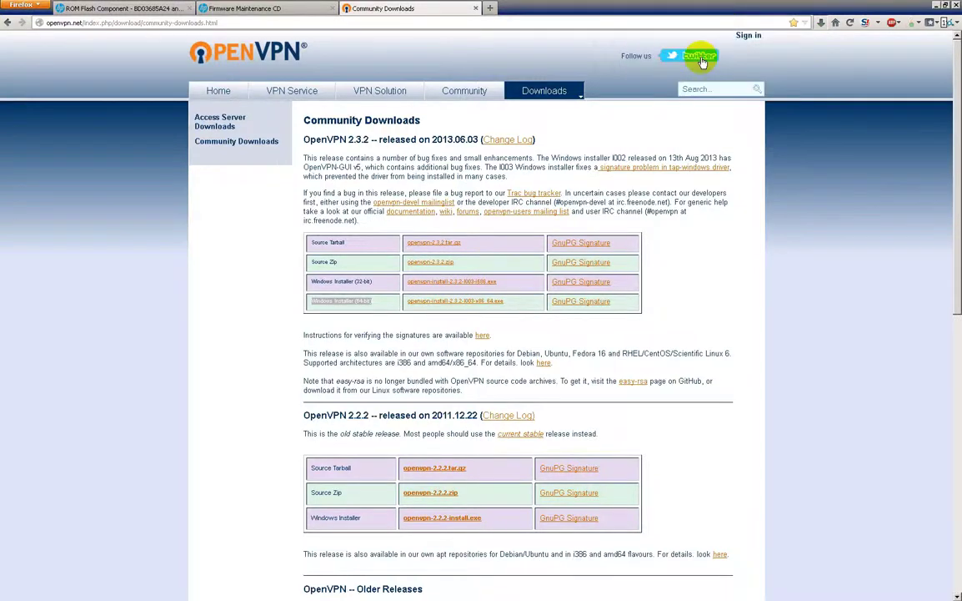
pyautogui.click(513, 315)
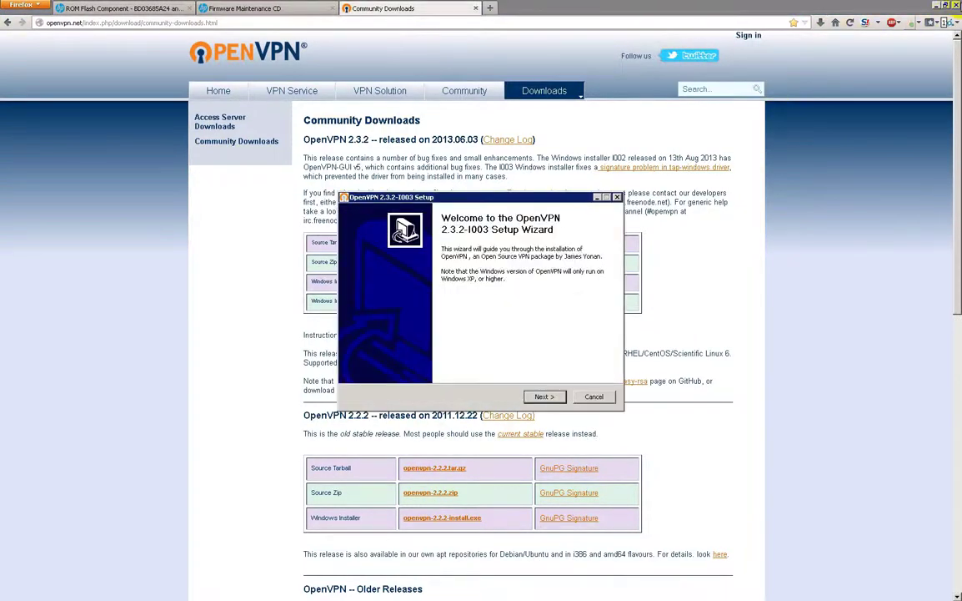
# Accept the license and add the OpenSSL Utilities and RSA Certificate Management Scripts components.
pyautogui.click(937, 6)
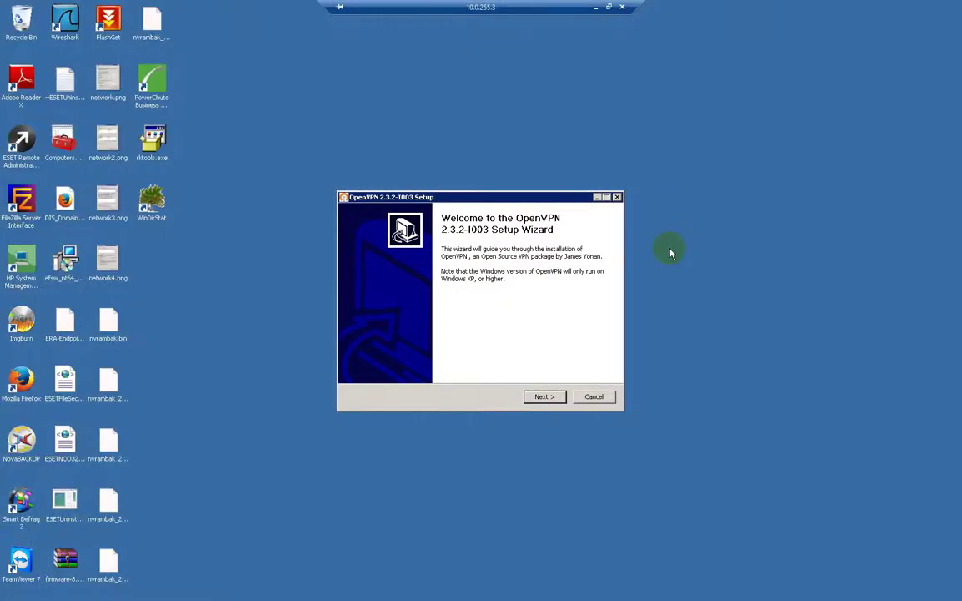
pyautogui.click(548, 396)
pyautogui.click(557, 397)
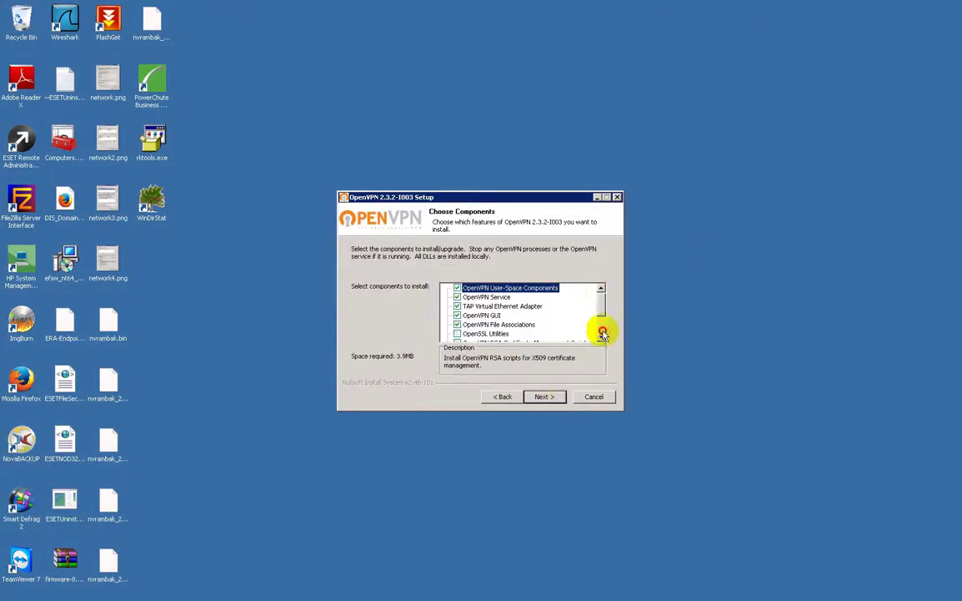
pyautogui.scroll(-2, 603, 329)
pyautogui.click(457, 297)
pyautogui.click(457, 307)
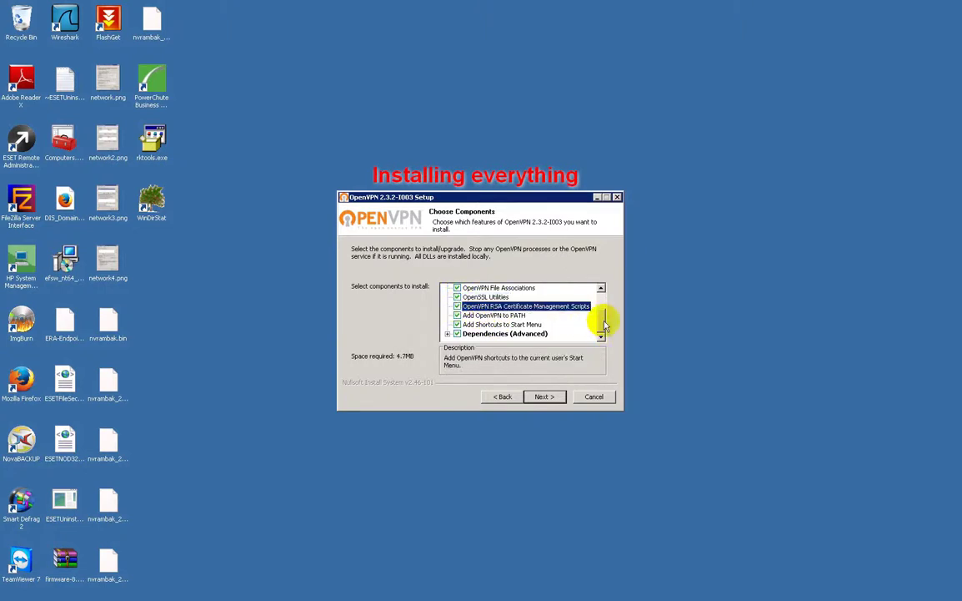
pyautogui.click(448, 333)
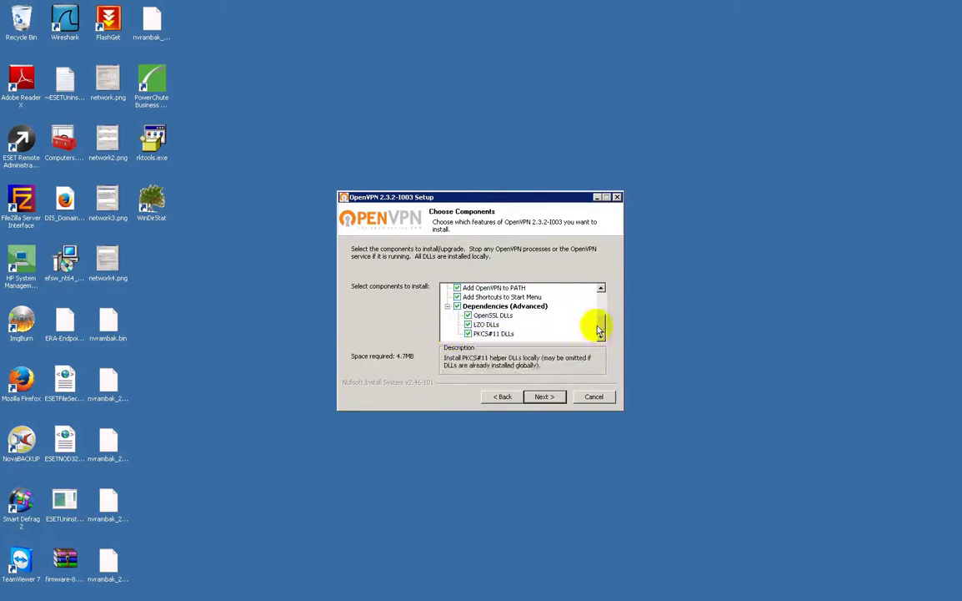
pyautogui.moveTo(610, 305); pyautogui.dragTo(608, 281)
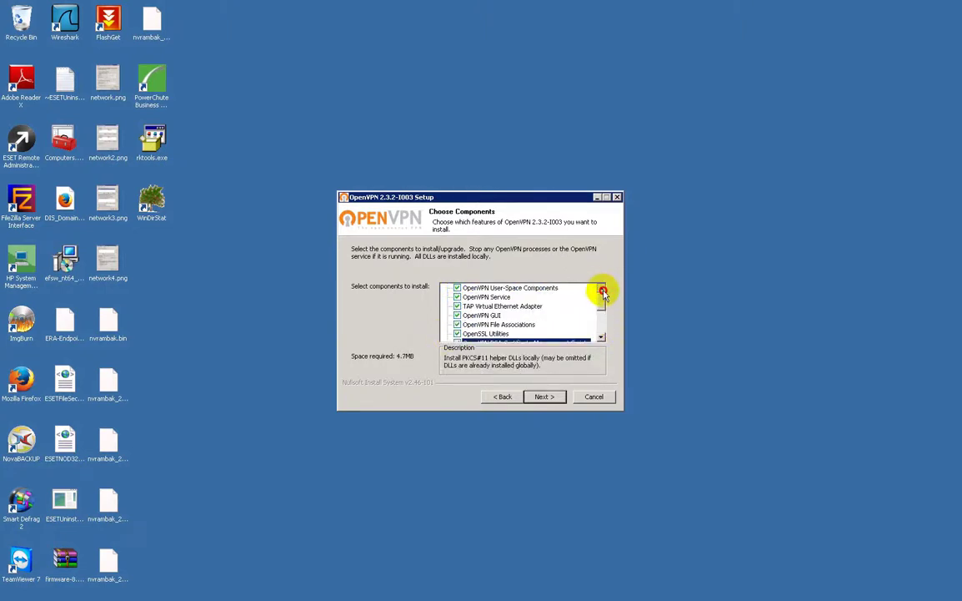
# Install OpenVPN 2.3.2 to the default location and finish without showing the readme.
pyautogui.click(548, 398)
pyautogui.click(546, 397)
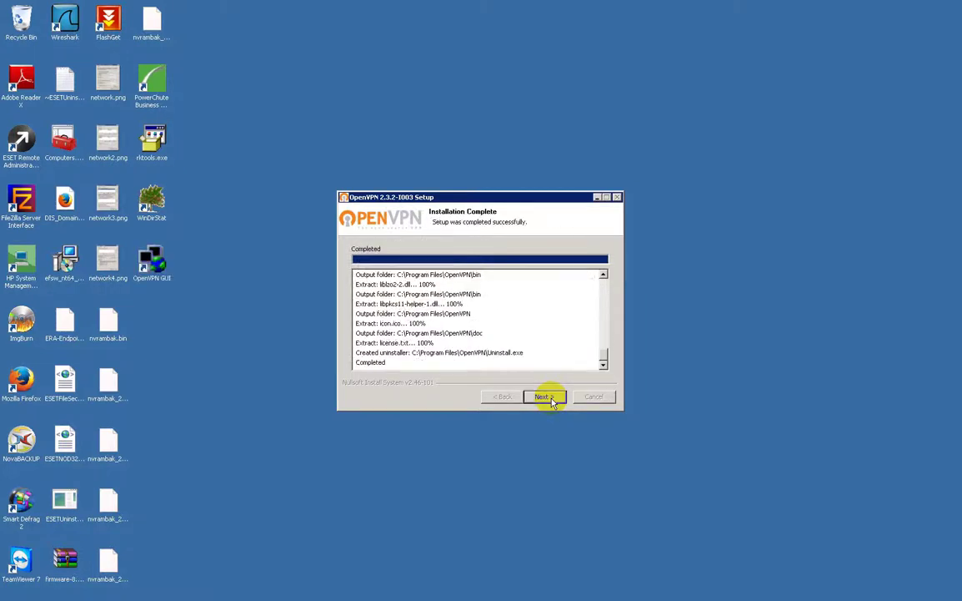
pyautogui.click(546, 397)
pyautogui.click(471, 291)
pyautogui.click(545, 397)
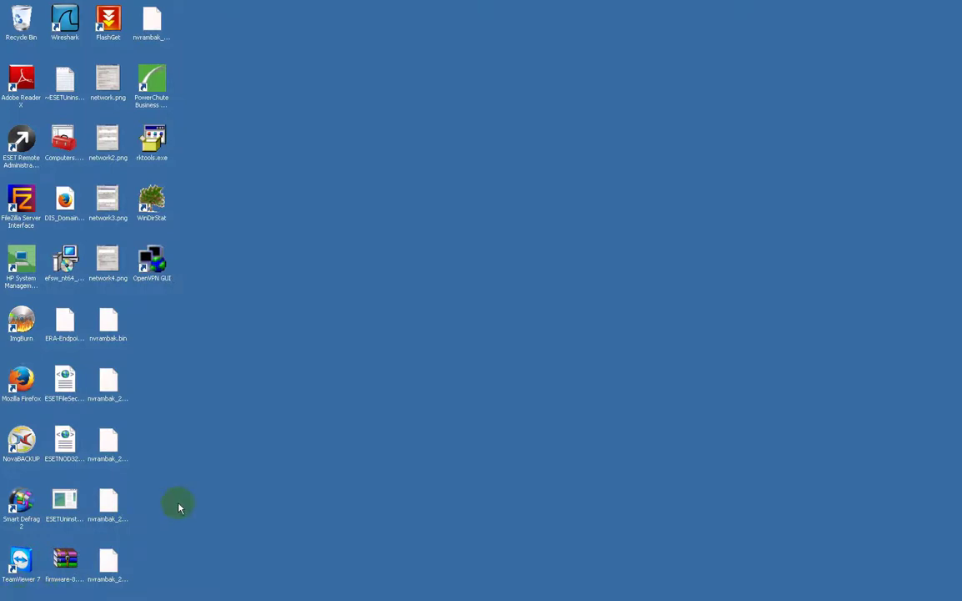
# Open an administrator Command Prompt in C:\Program Files\OpenVPN\easy-rsa.
pyautogui.press('super')
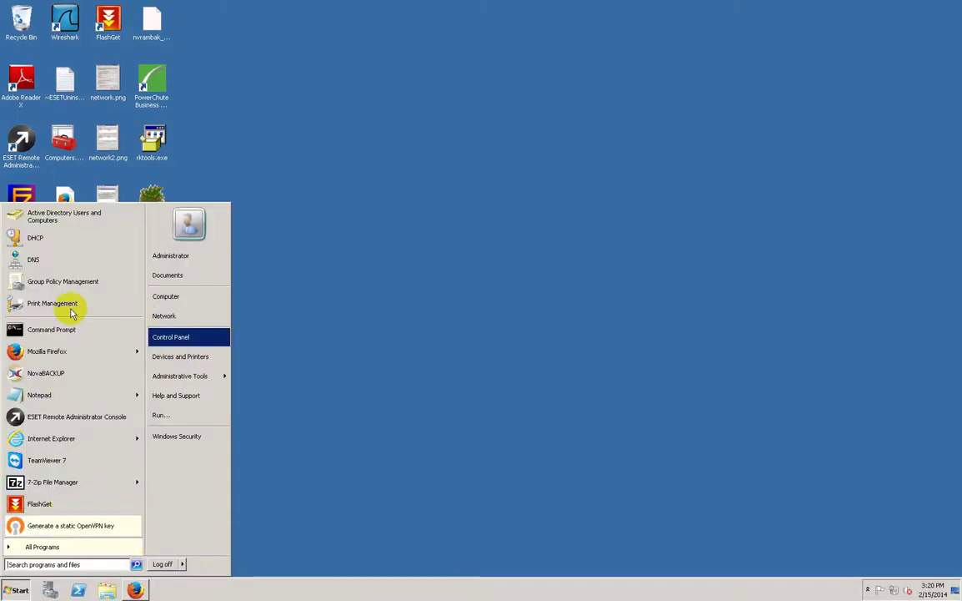
pyautogui.rightClick(60, 332)
pyautogui.click(98, 345)
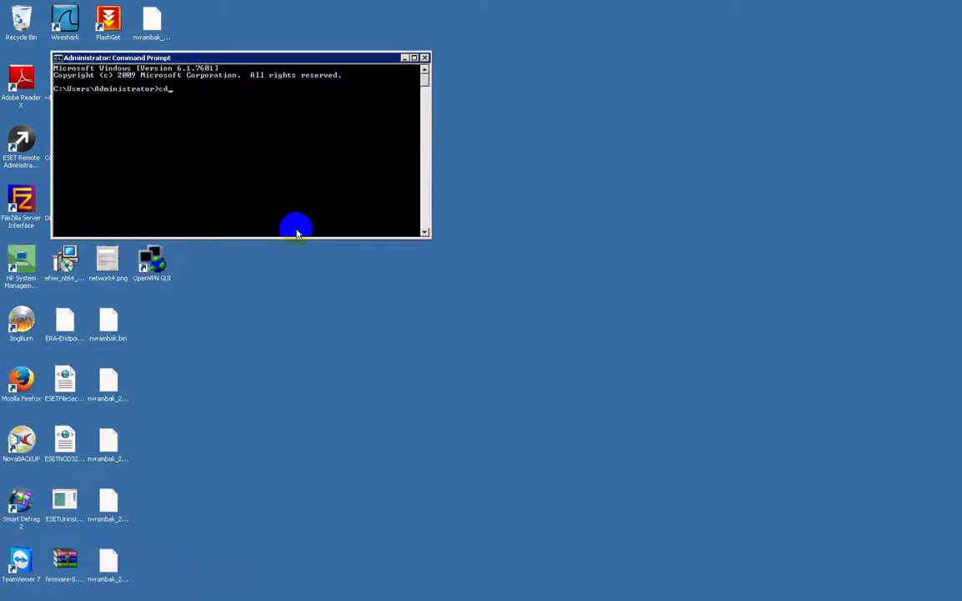
pyautogui.write('cd C:\\P')
pyautogui.press('Tab')
pyautogui.write('\\Ope')
pyautogui.press('Tab')
pyautogui.press('Return')
pyautogui.write('dir')
pyautogui.press('Return')
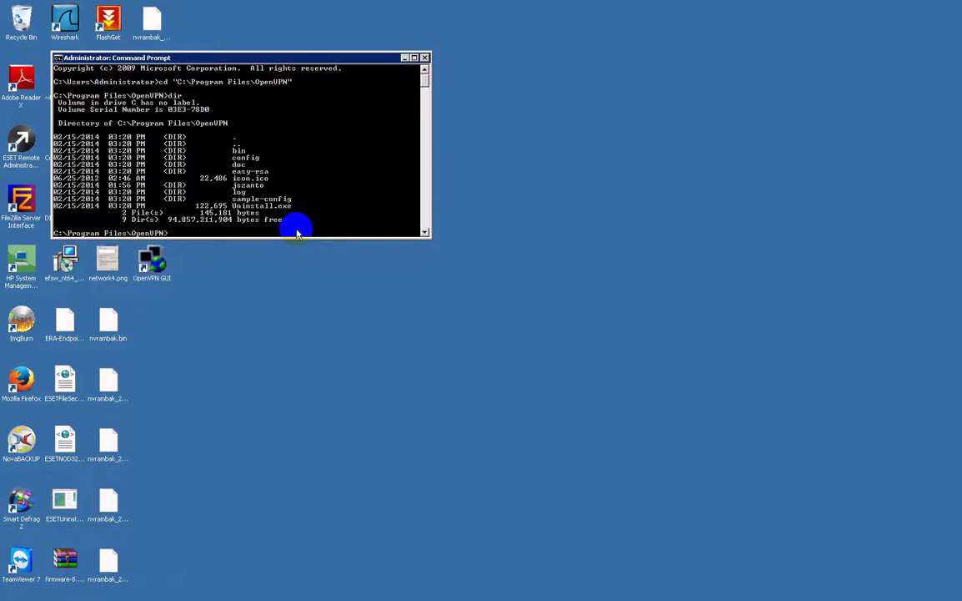
pyautogui.write('cd easy-rsa')
pyautogui.press('Return')
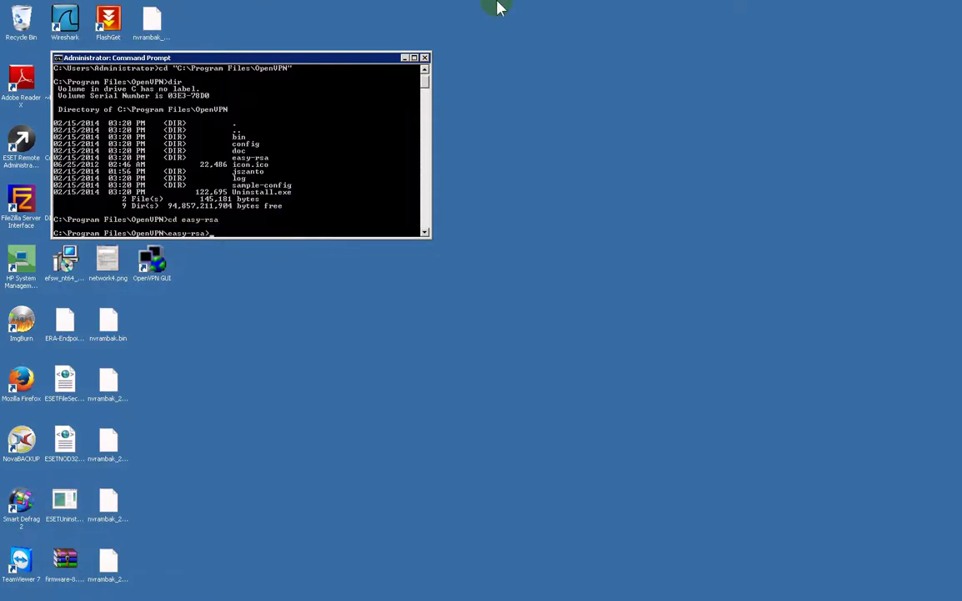
# Dock the remote session beside the browser guide and run init-config to create vars.bat.
pyautogui.moveTo(498, 9)
pyautogui.doubleClick(222, 57)
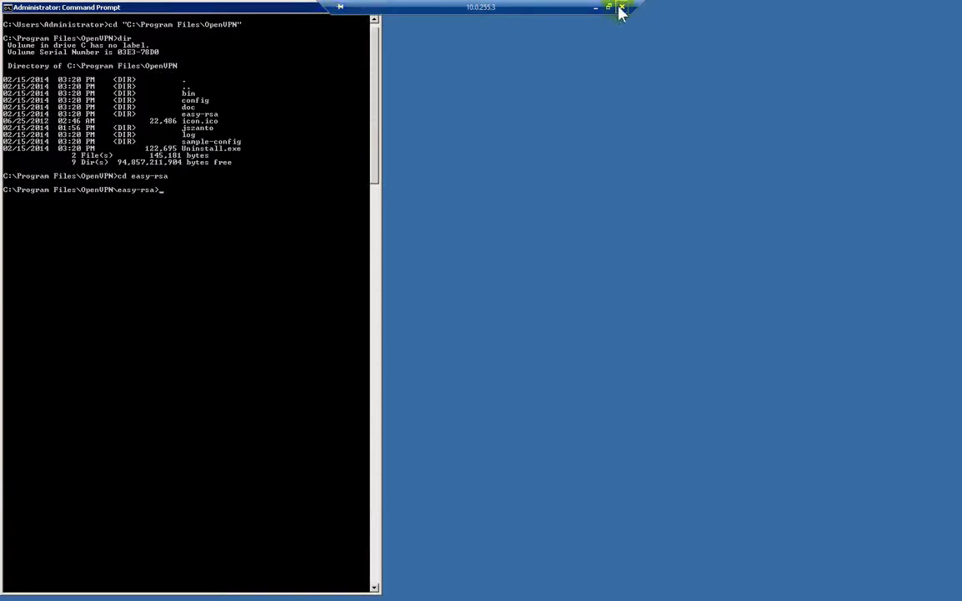
pyautogui.click(620, 8)
pyautogui.press('super+Right')
pyautogui.click(94, 264)
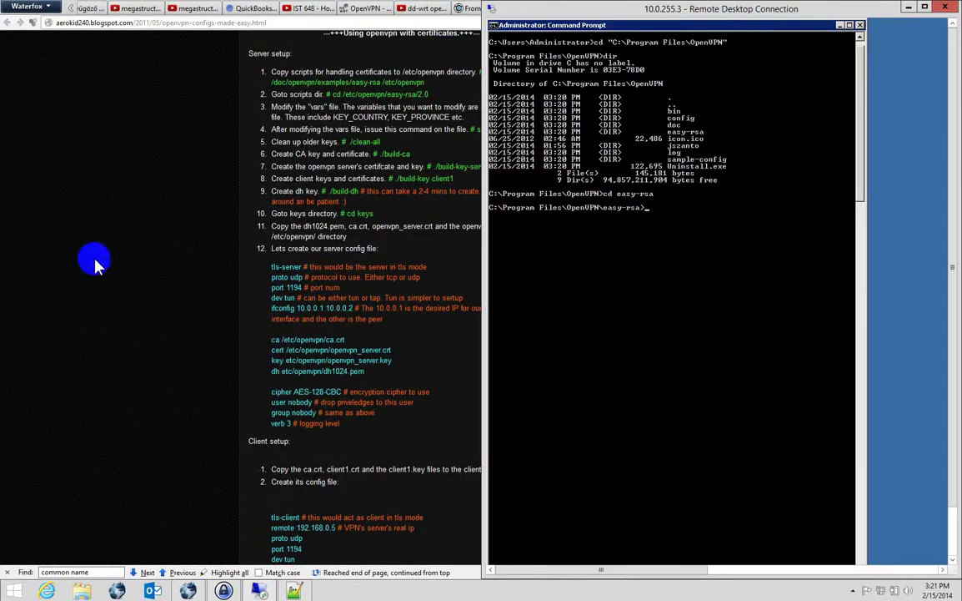
pyautogui.click(164, 261)
pyautogui.press('super+Left')
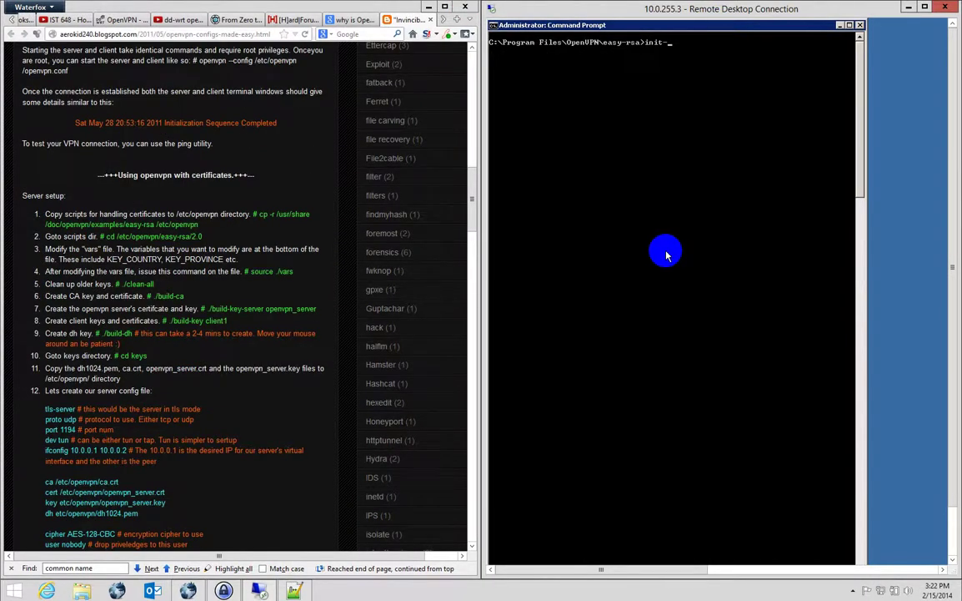
pyautogui.press('Return')
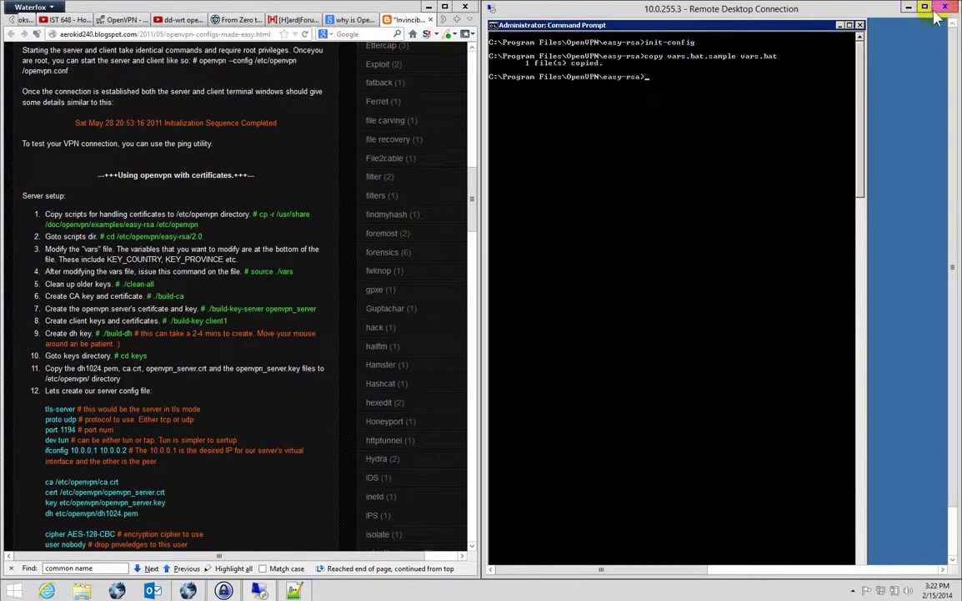
pyautogui.click(926, 8)
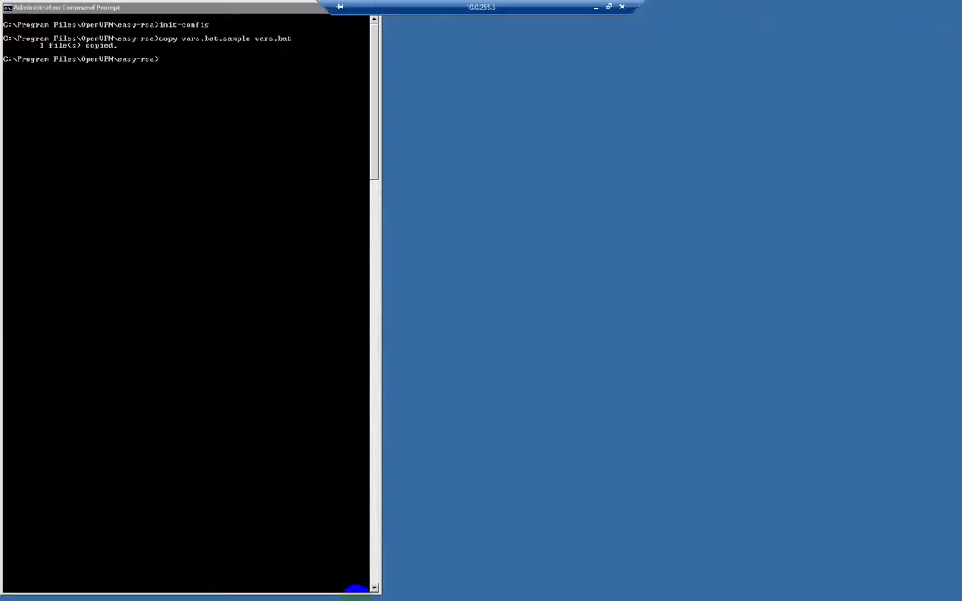
pyautogui.press('super')
pyautogui.click(106, 590)
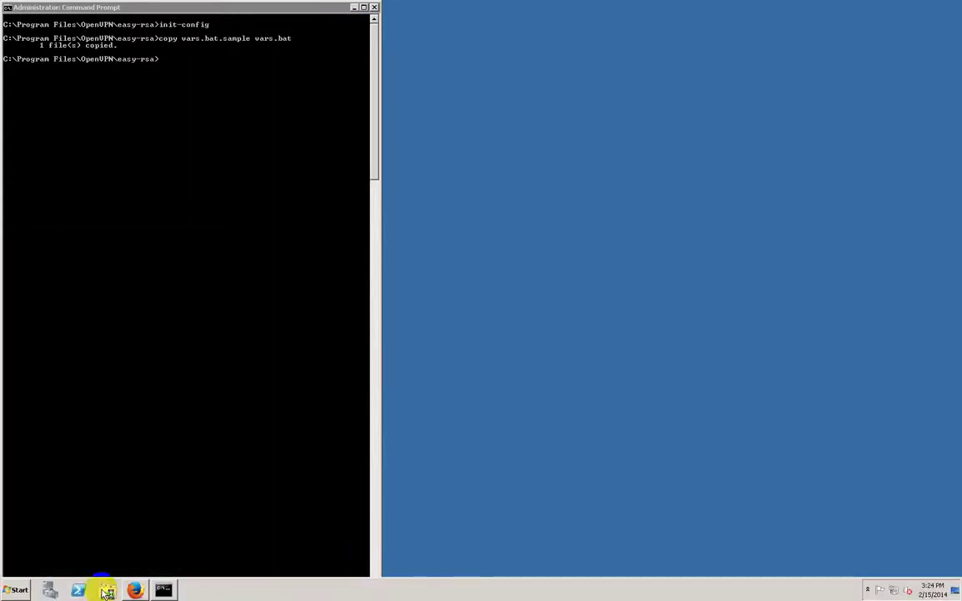
# Copy the easy-rsa path from the console and browse Explorer to that folder.
pyautogui.click(350, 193)
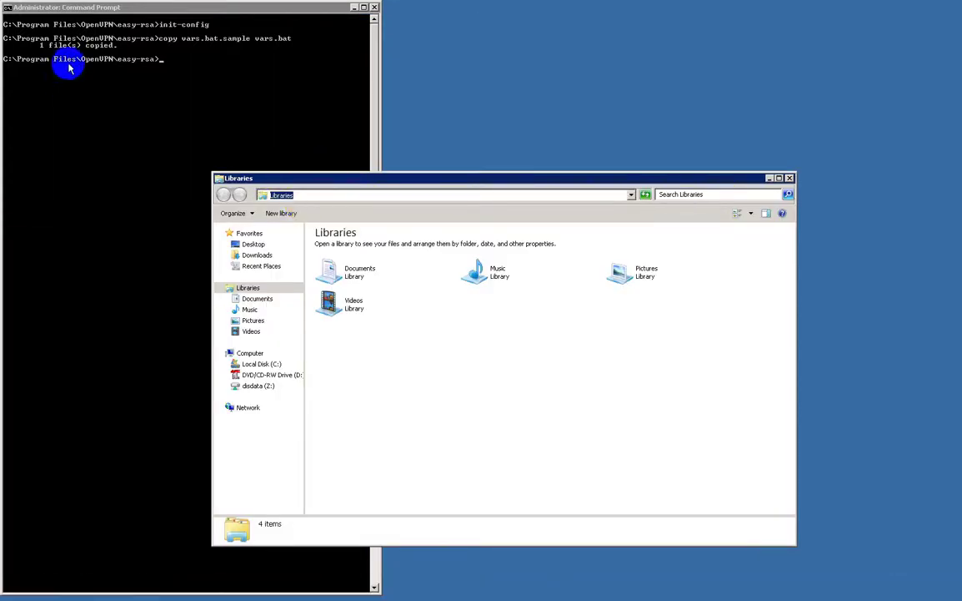
pyautogui.rightClick(34, 61)
pyautogui.click(38, 61)
pyautogui.moveTo(7, 58)
pyautogui.mouseDown()
pyautogui.moveTo(157, 65)
pyautogui.moveTo(5, 64)
pyautogui.mouseUp()
pyautogui.rightClick(75, 77)
pyautogui.click(455, 195)
pyautogui.write('C:\\Program Files\\OpenVPN\\easy-rsa')
pyautogui.press('Return')
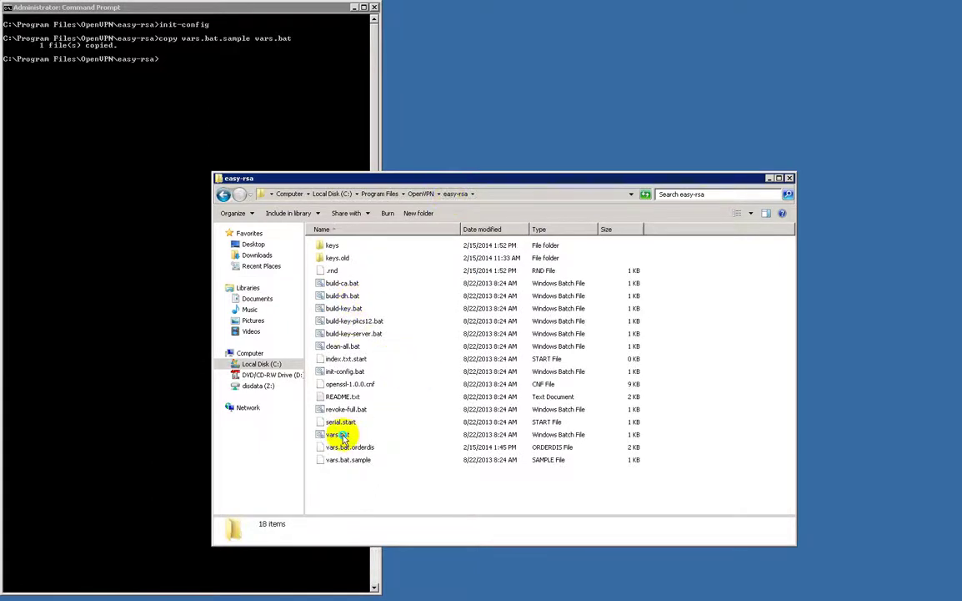
# Open vars.bat with Notepad++ and move the editor to the right of the screen.
pyautogui.rightClick(347, 434)
pyautogui.click(384, 290)
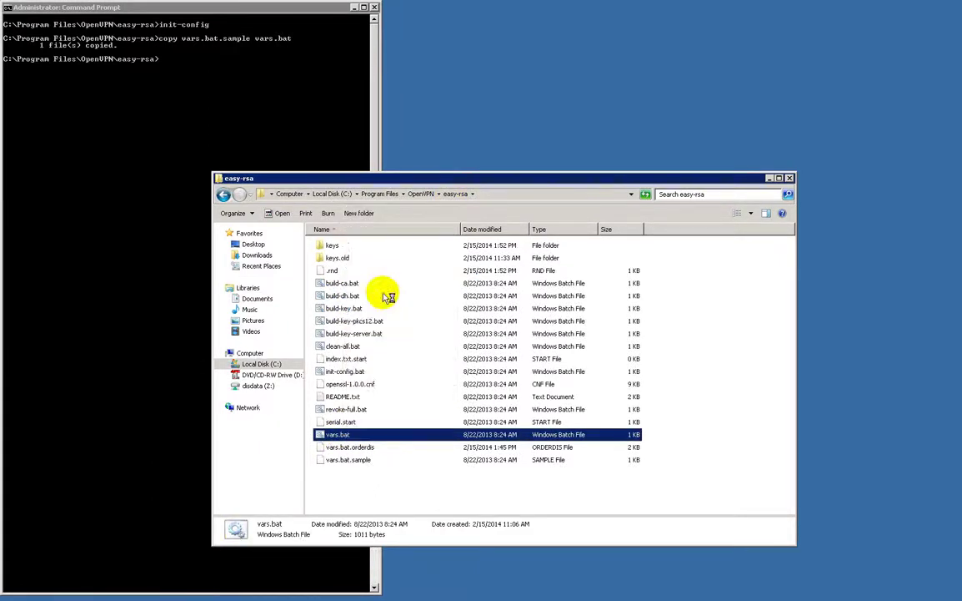
pyautogui.moveTo(359, 176); pyautogui.dragTo(958, 68)
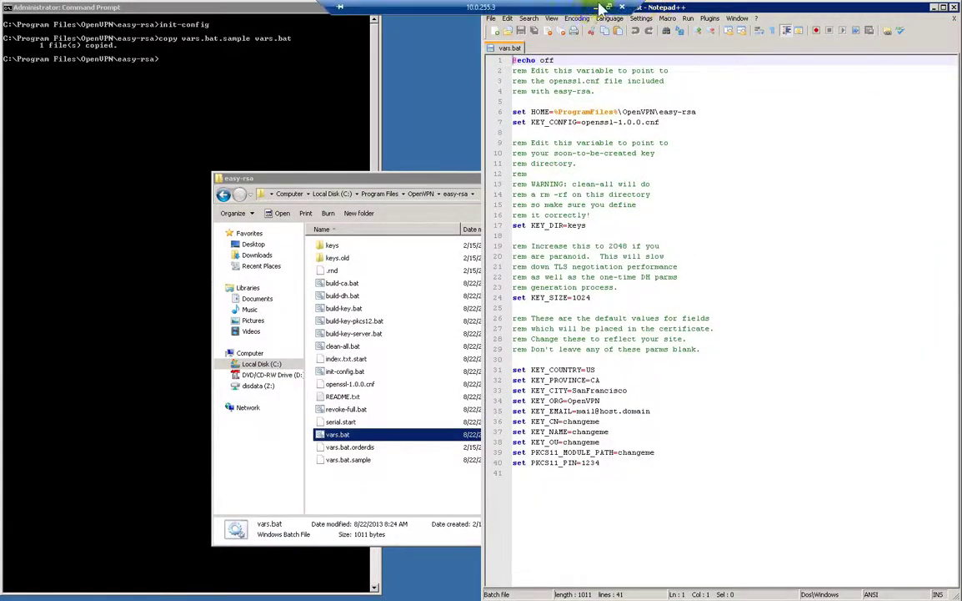
# Place the notes document beside the remote session and return focus to vars.bat.
pyautogui.click(549, 8)
pyautogui.moveTo(582, 60); pyautogui.dragTo(961, 53)
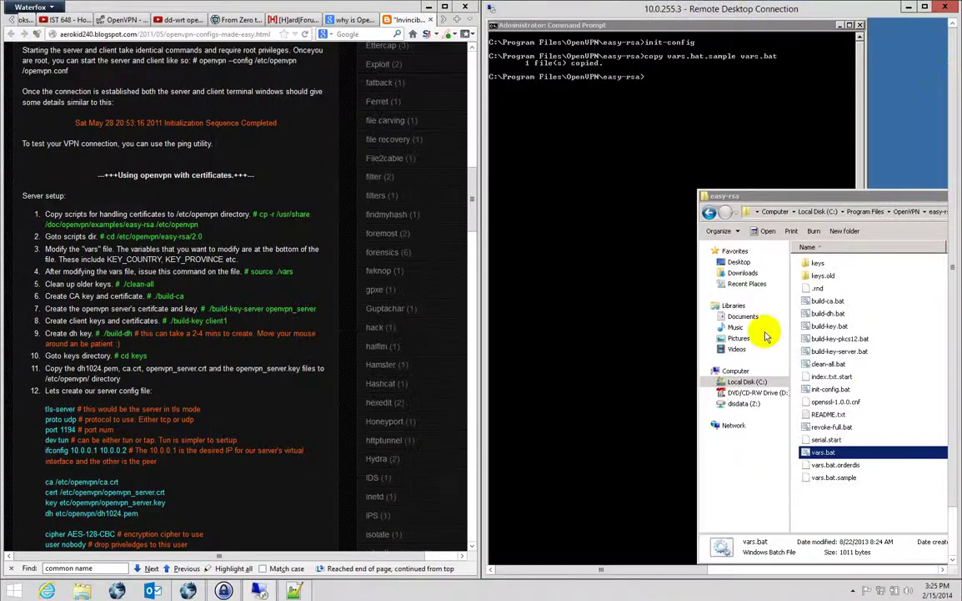
pyautogui.moveTo(645, 569); pyautogui.dragTo(941, 553)
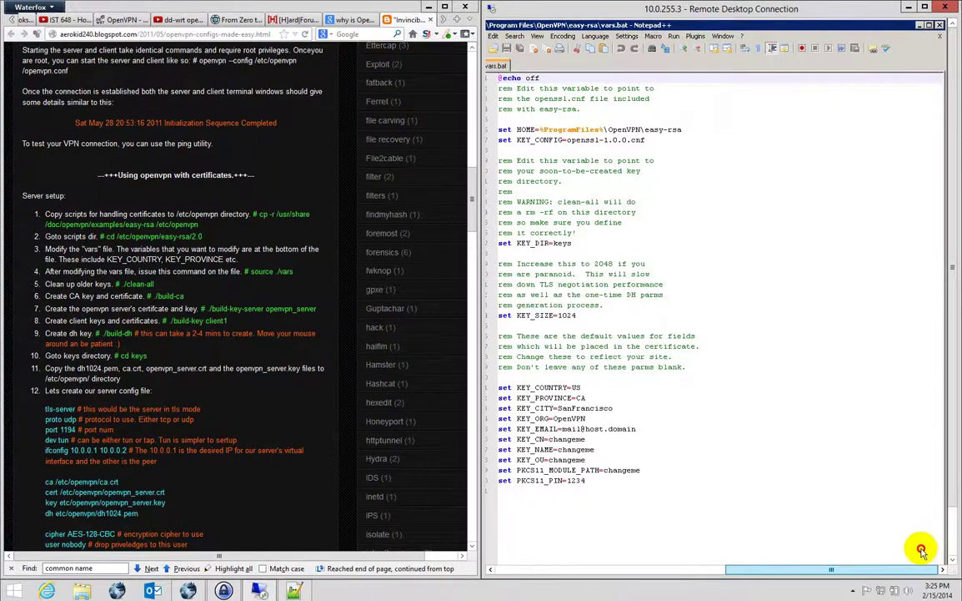
pyautogui.click(296, 591)
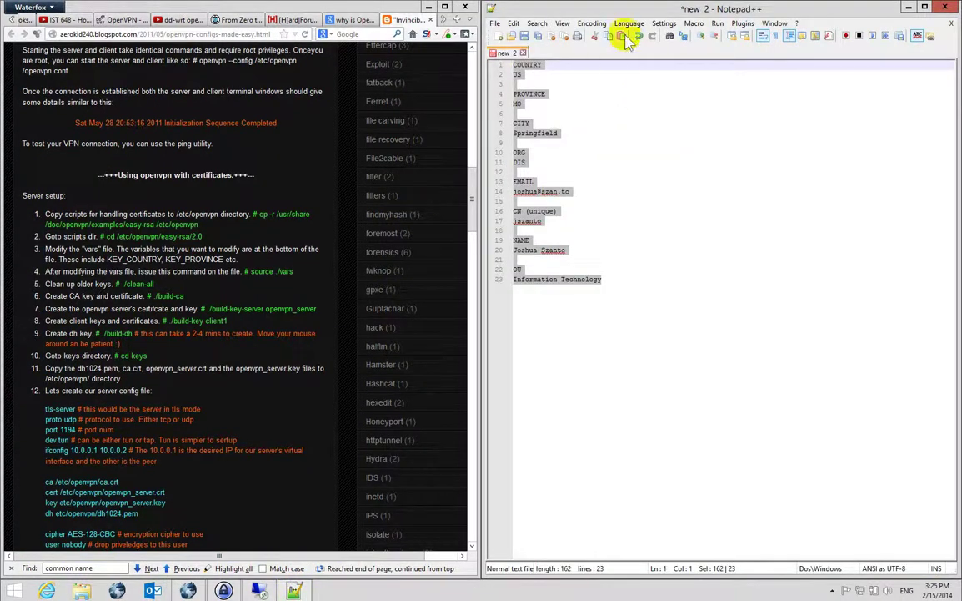
pyautogui.moveTo(575, 10); pyautogui.dragTo(2, 12)
pyautogui.click(344, 221)
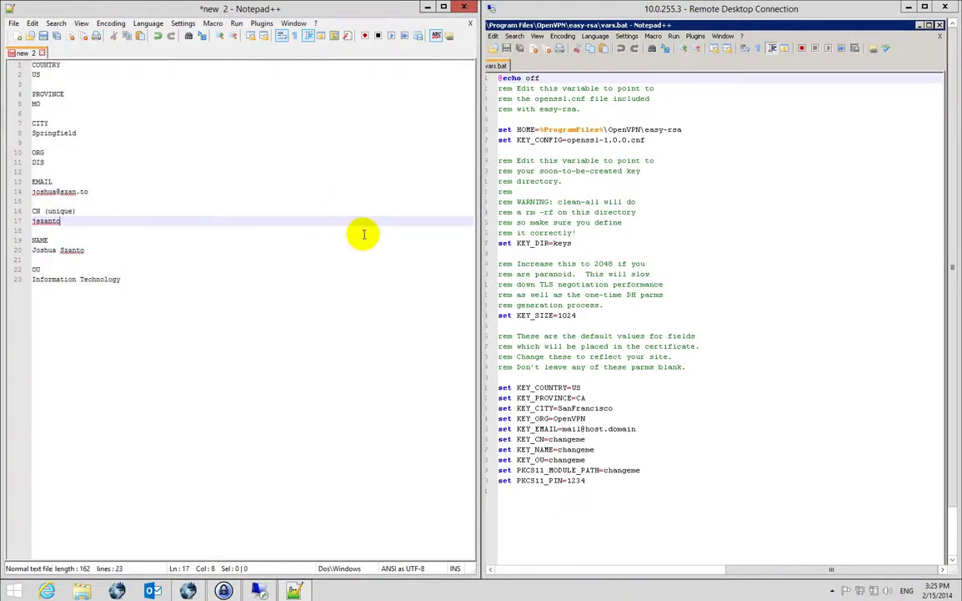
pyautogui.click(667, 346)
# Set KEY_PROVINCE to MO, KEY_CITY to Springfield, KEY_ORG to DIS, and enter the contact e-mail.
pyautogui.click(602, 398)
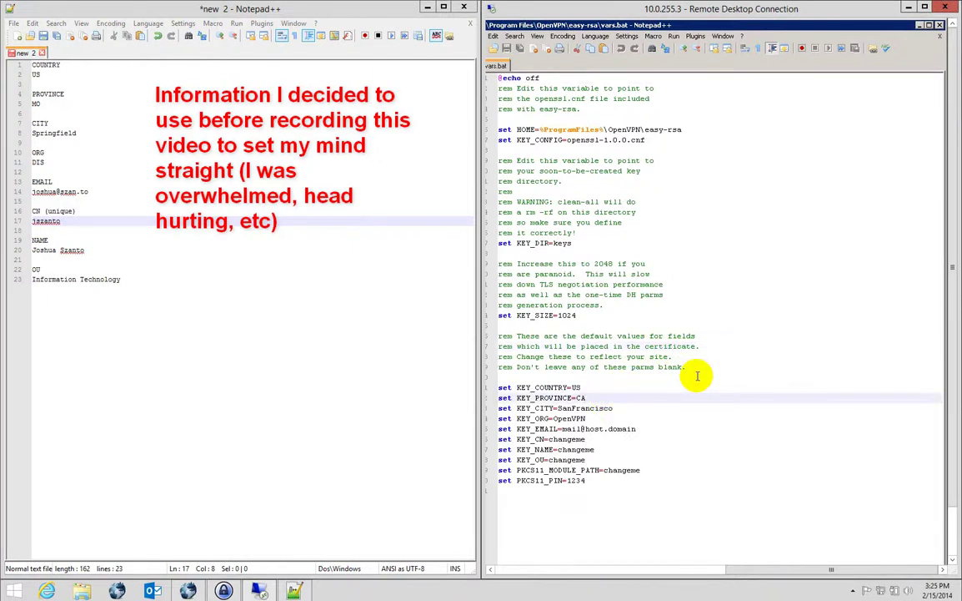
pyautogui.press('BackSpace')
pyautogui.press('BackSpace')
pyautogui.write('MO')
pyautogui.click(644, 409)
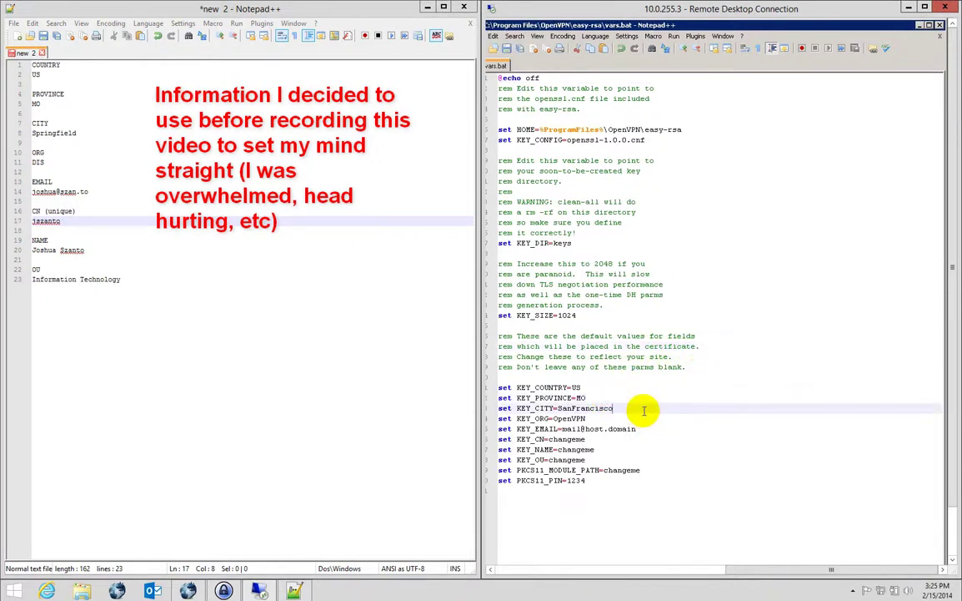
pyautogui.doubleClick(643, 410)
pyautogui.write('M')
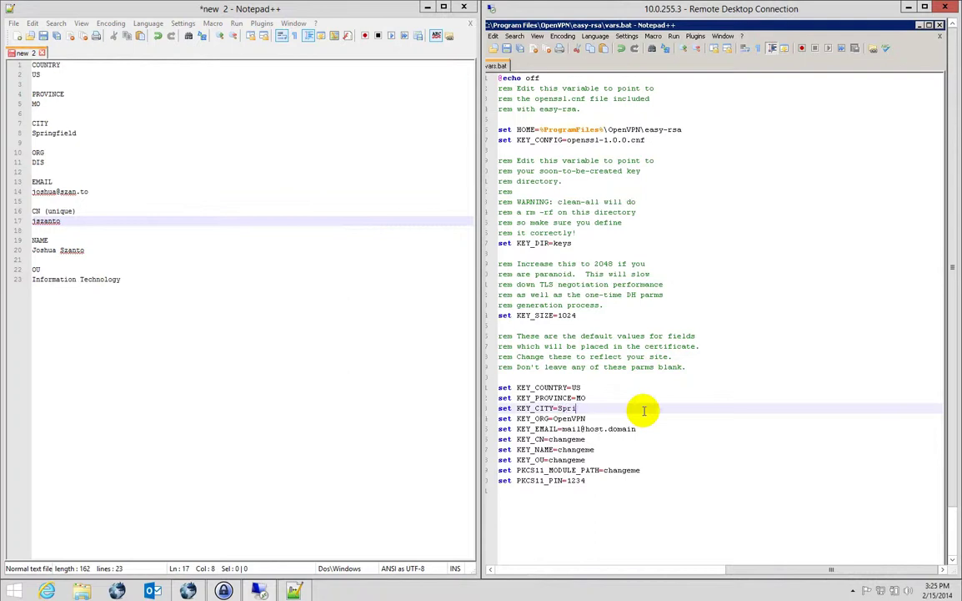
pyautogui.press('Down')
pyautogui.hotkey('ctrl', 'shift', 'Left')
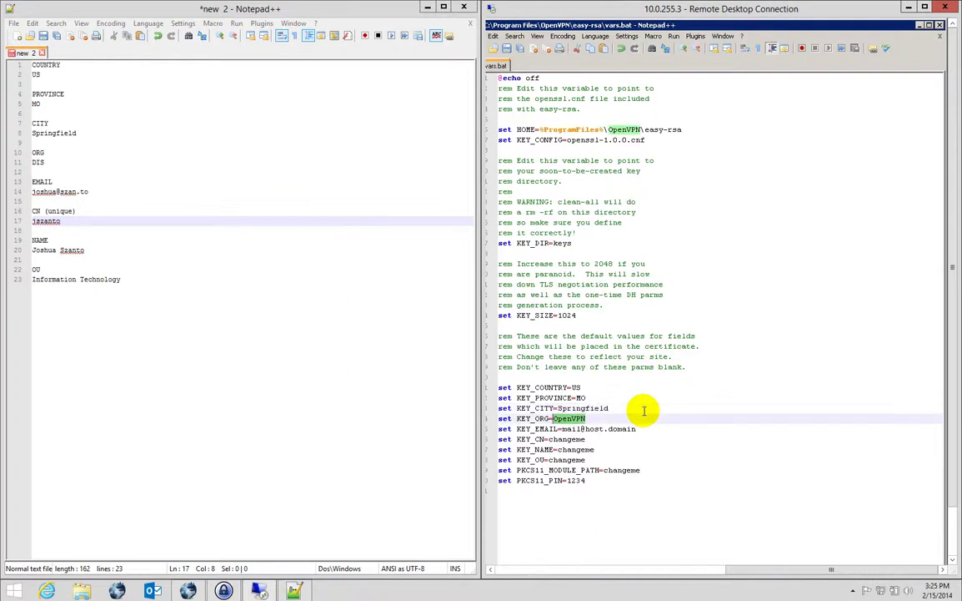
pyautogui.write('DIS')
pyautogui.press('Down')
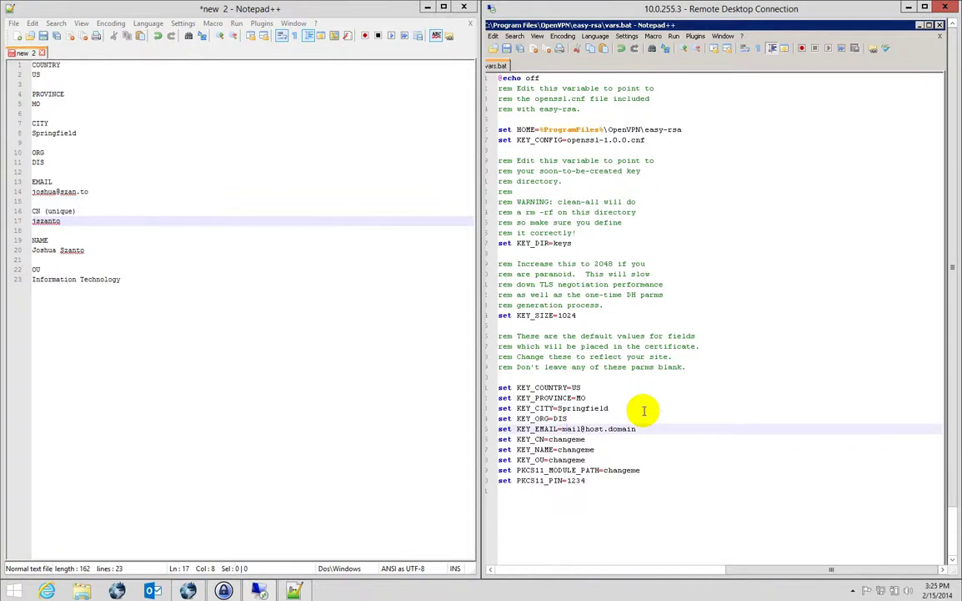
pyautogui.press('End')
pyautogui.hotkey('ctrl', 'shift', 'Left')
pyautogui.hotkey('ctrl', 'shift', 'Left')
pyautogui.hotkey('ctrl', 'shift', 'Left')
pyautogui.hotkey('ctrl', 'shift', 'Left')
pyautogui.hotkey('ctrl', 'shift', 'Left')
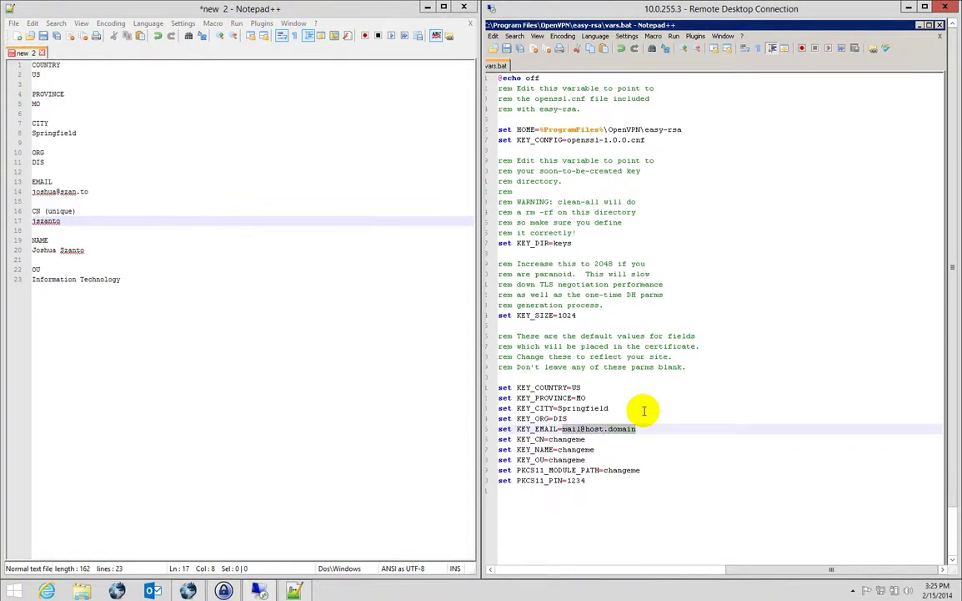
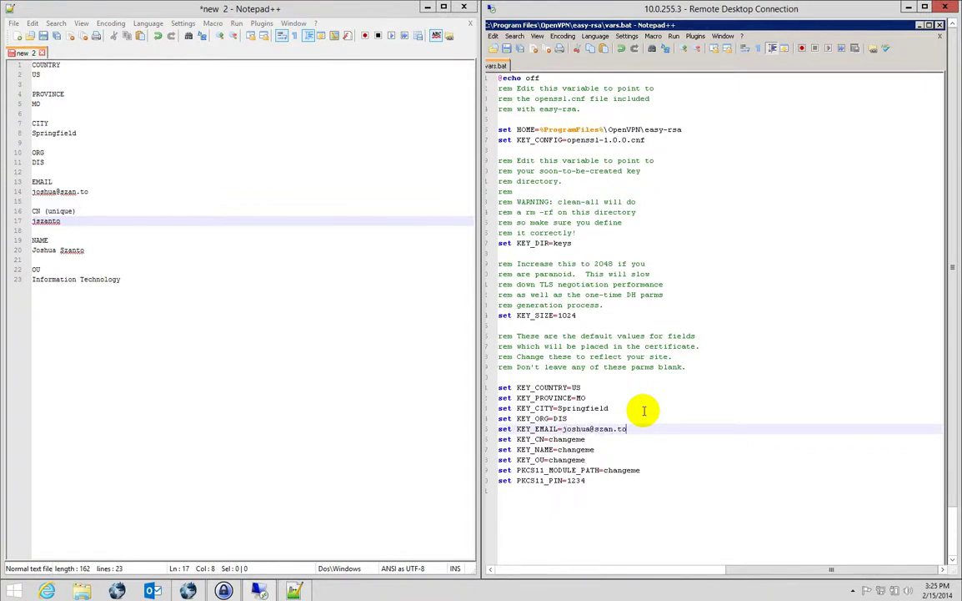
# Fill in KEY_CN and KEY_NAME, set KEY_OU to Information Technology and KEY_SIZE to 2048.
pyautogui.press('Down')
pyautogui.hotkey('ctrl', 'shift', 'Left')
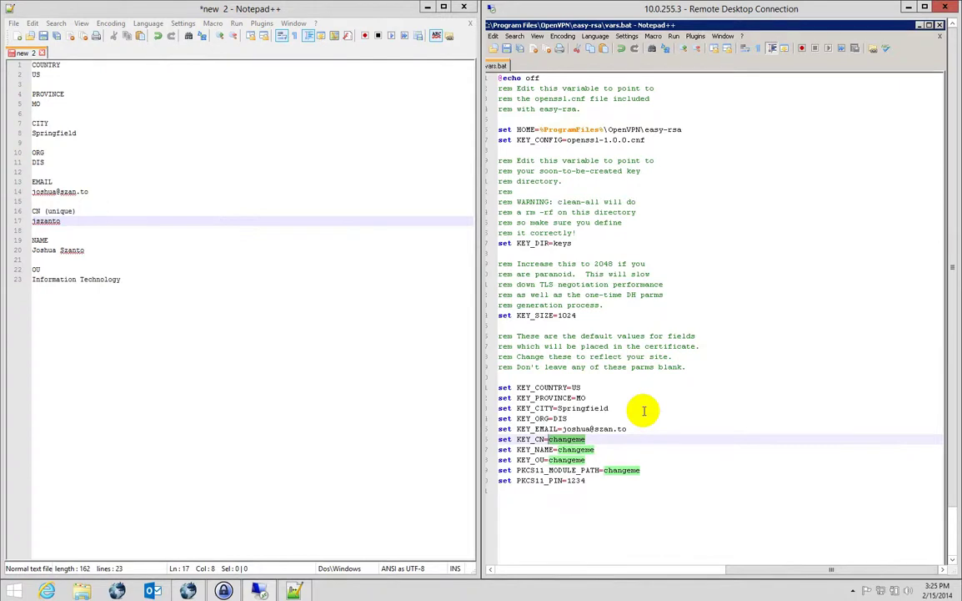
pyautogui.press('Down')
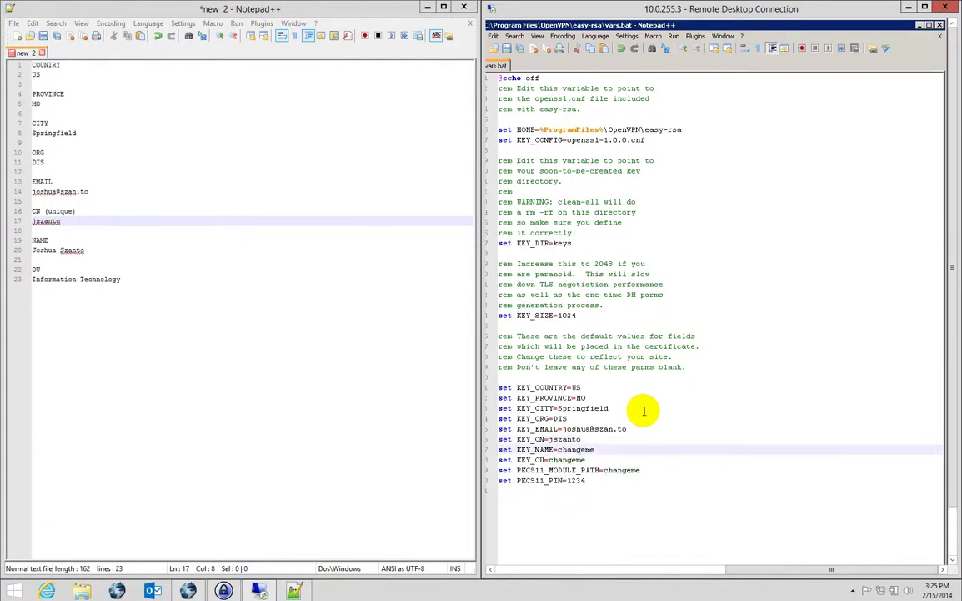
pyautogui.hotkey('ctrl', 'shift', 'Left')
pyautogui.write('J')
pyautogui.press('Down')
pyautogui.hotkey('ctrl', 'shift', 'Left')
pyautogui.write('Information Technology')
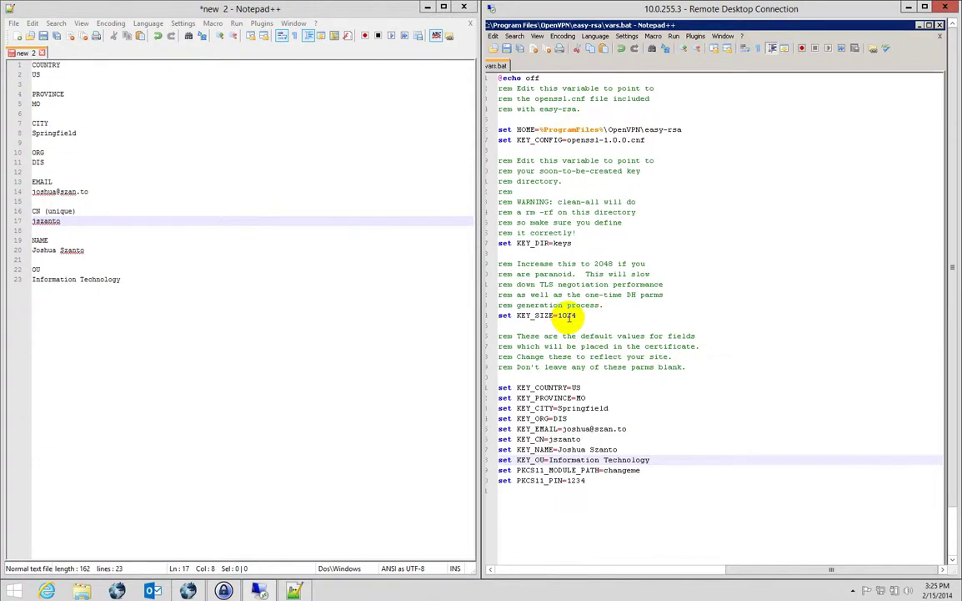
pyautogui.doubleClick(567, 315)
pyautogui.write('2048')
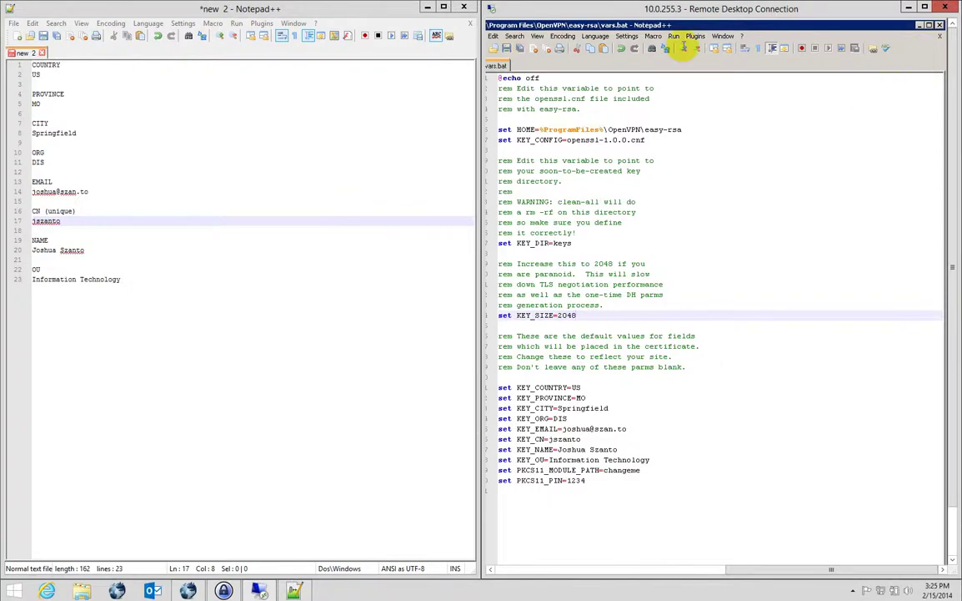
pyautogui.click(425, 8)
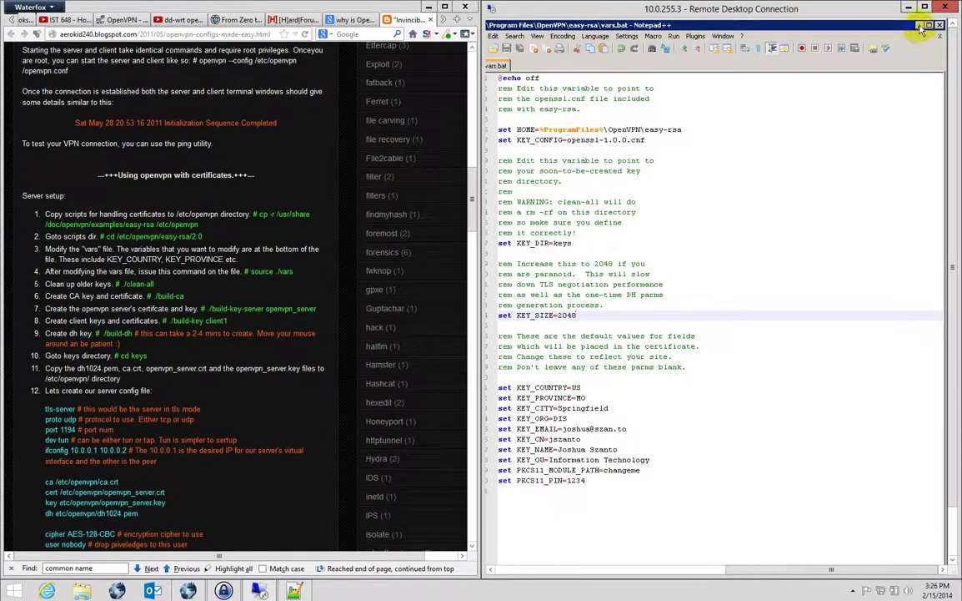
# Close Notepad++ and run vars then clean-all in the easy-rsa Command Prompt.
pyautogui.hotkey('alt', 'F4')
pyautogui.moveTo(735, 574); pyautogui.dragTo(517, 572)
pyautogui.click(567, 100)
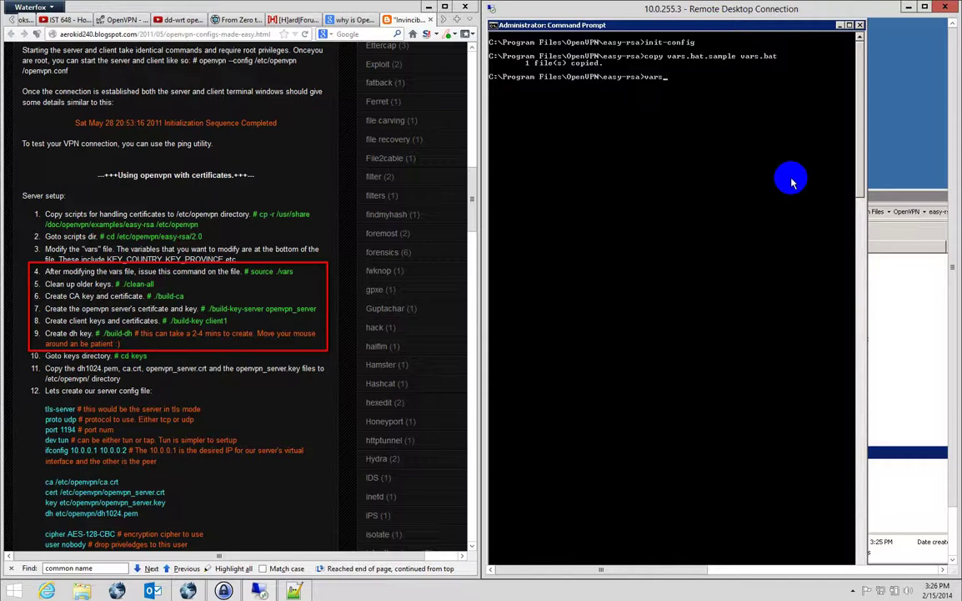
pyautogui.write('vars')
pyautogui.press('Return')
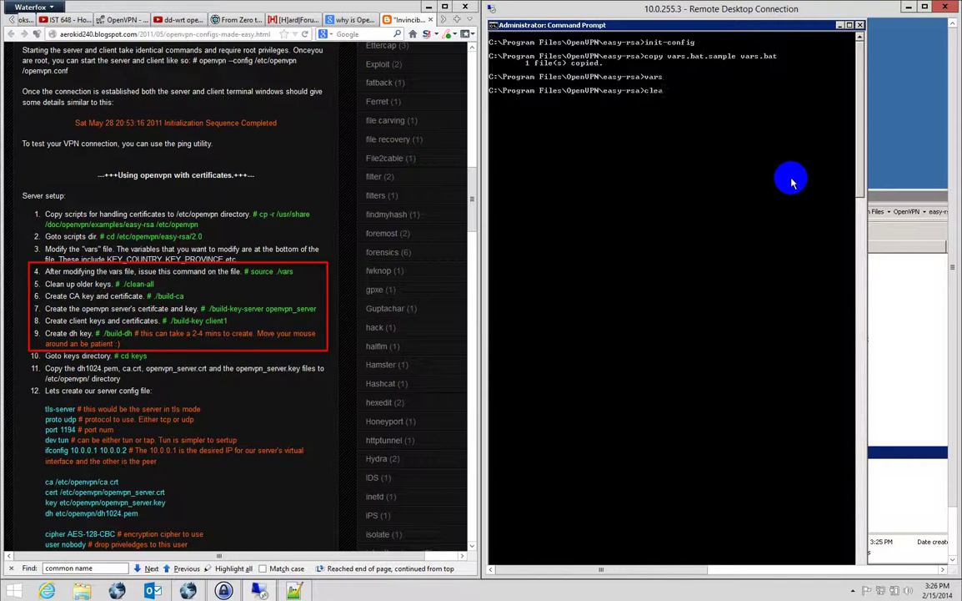
pyautogui.press('Return')
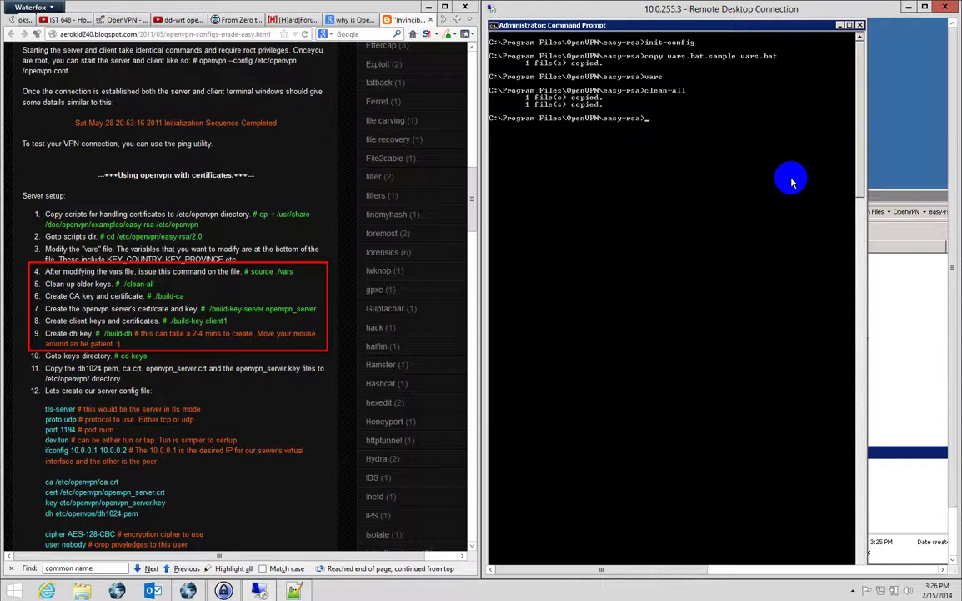
# Run build-ca with US, MO, Springfield, DIS defaults, dis-wap as common name and name, plus the admin e-mail.
pyautogui.write('build-ca')
pyautogui.press('Return')
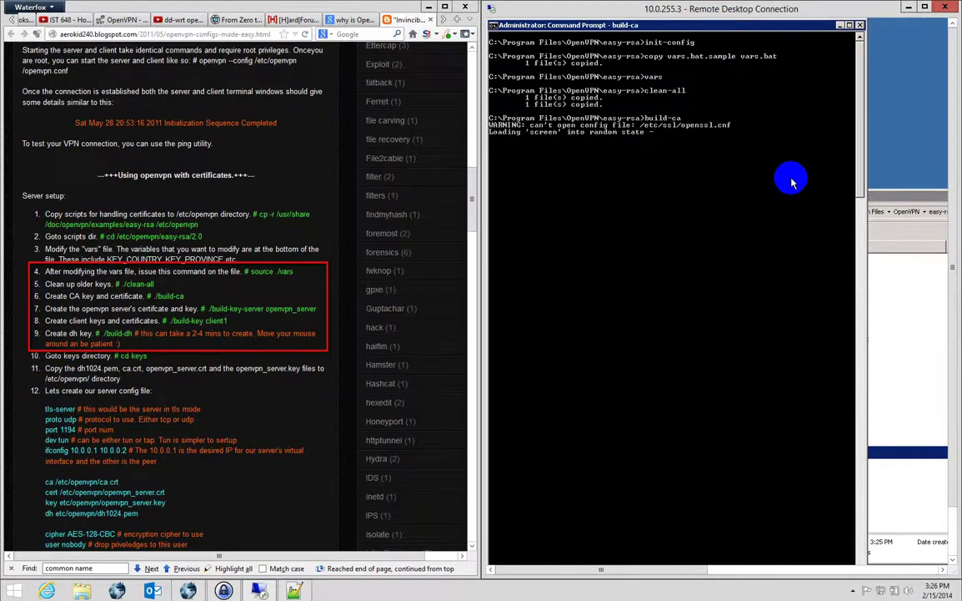
pyautogui.press('Return')
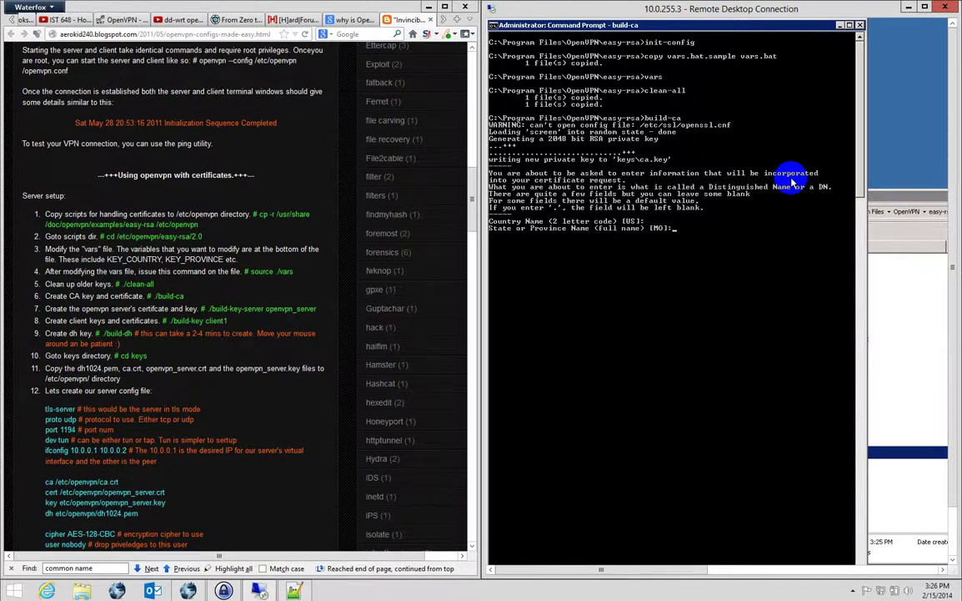
pyautogui.press('Return')
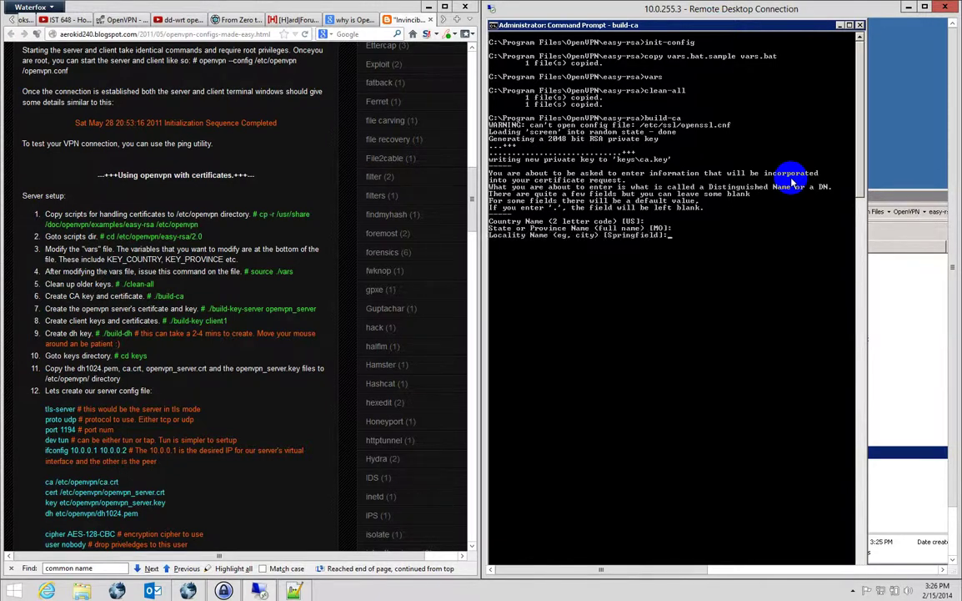
pyautogui.press('Return')
pyautogui.press('Return')
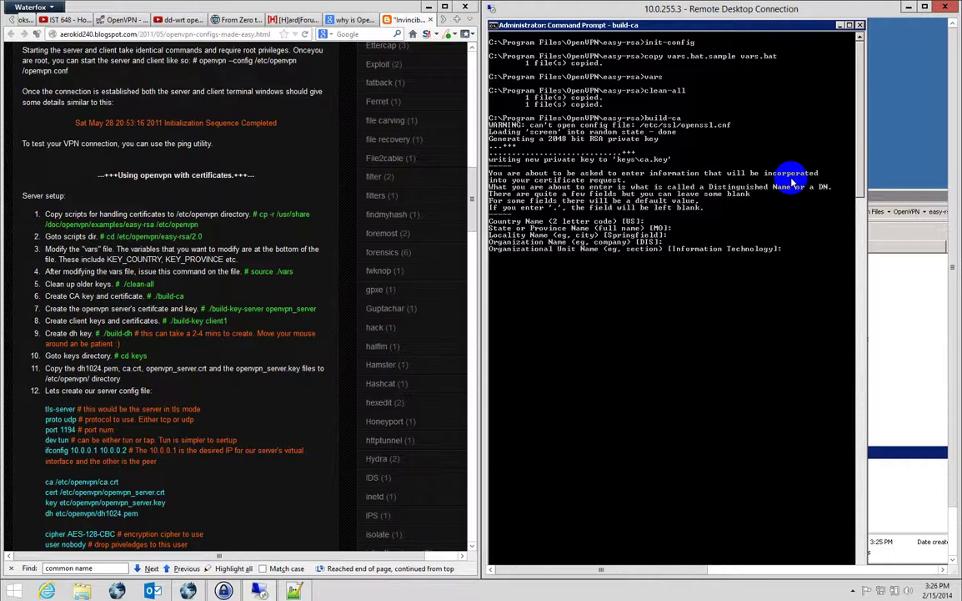
pyautogui.press('Return')
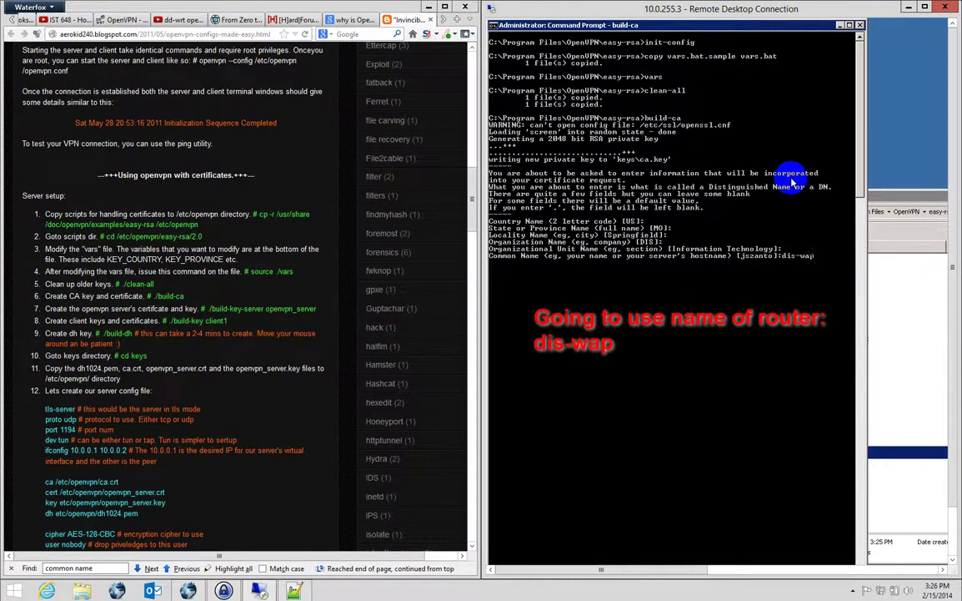
pyautogui.write('dis-wap')
pyautogui.press('Return')
pyautogui.write('dis')
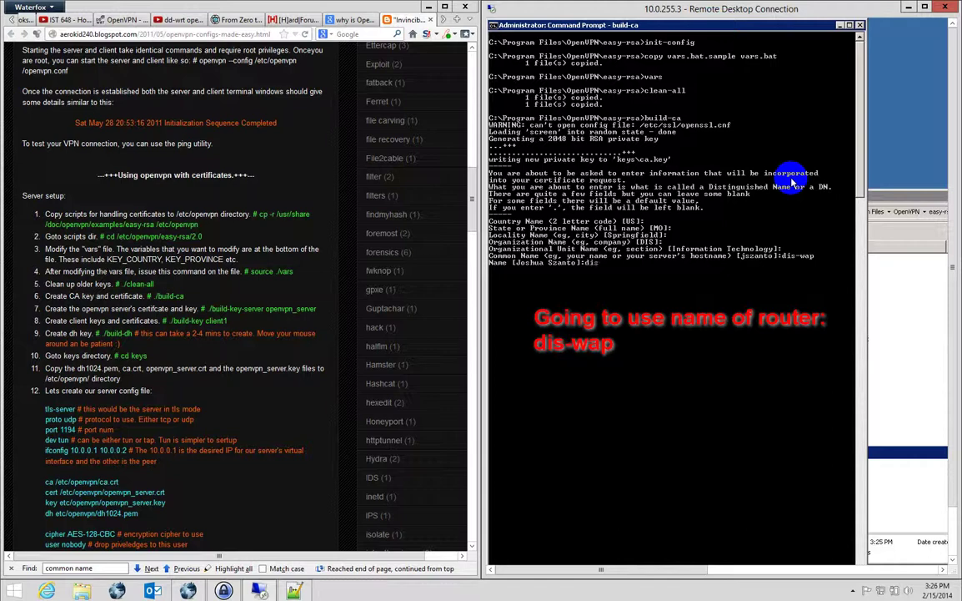
pyautogui.write('-wap')
pyautogui.press('Return')
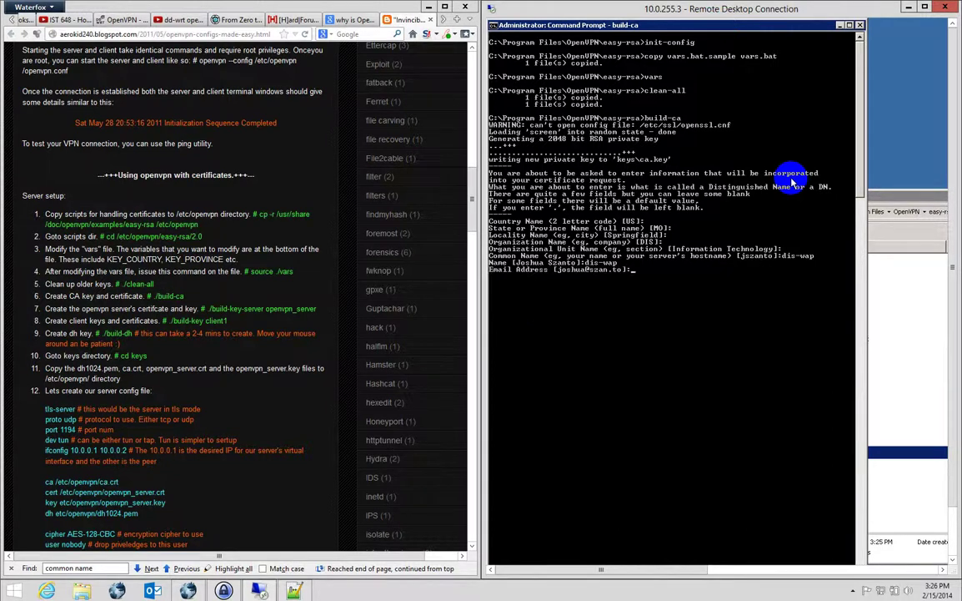
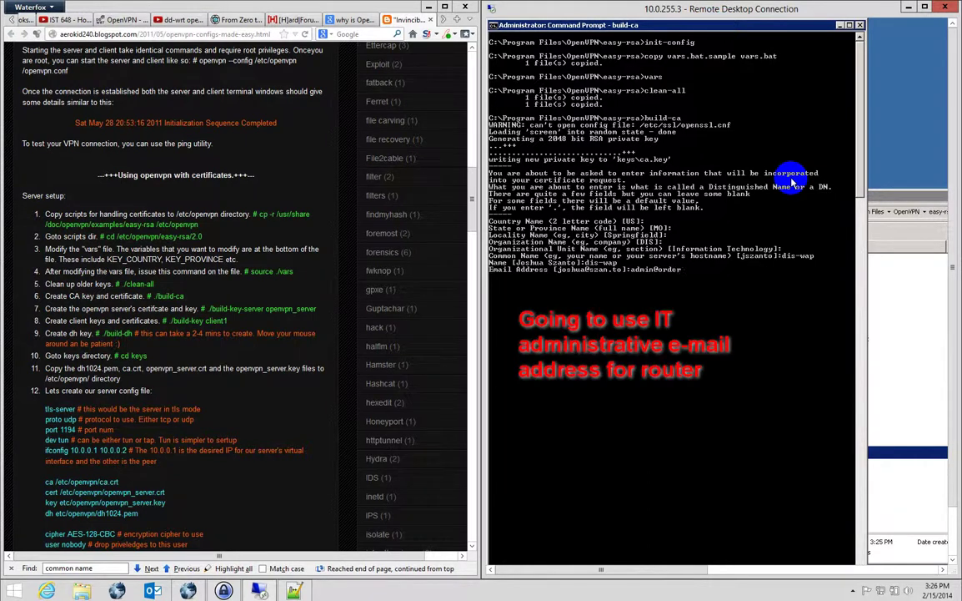
pyautogui.press('Return')
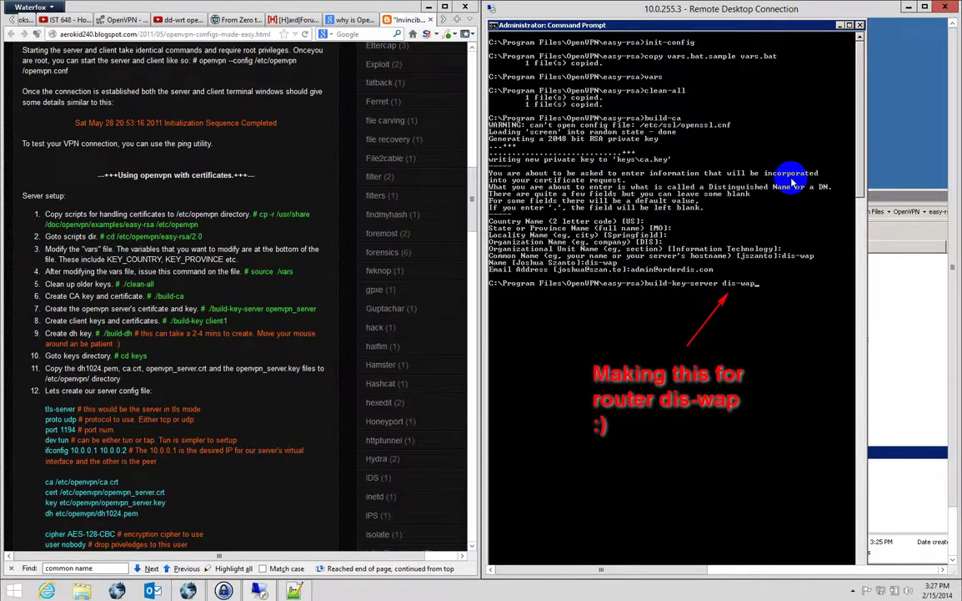
# Build the dis-wap server key with dis-wap as common name and name plus admin e-mail, signed and committed.
pyautogui.press('Return')
pyautogui.press('Return')
pyautogui.press('Return')
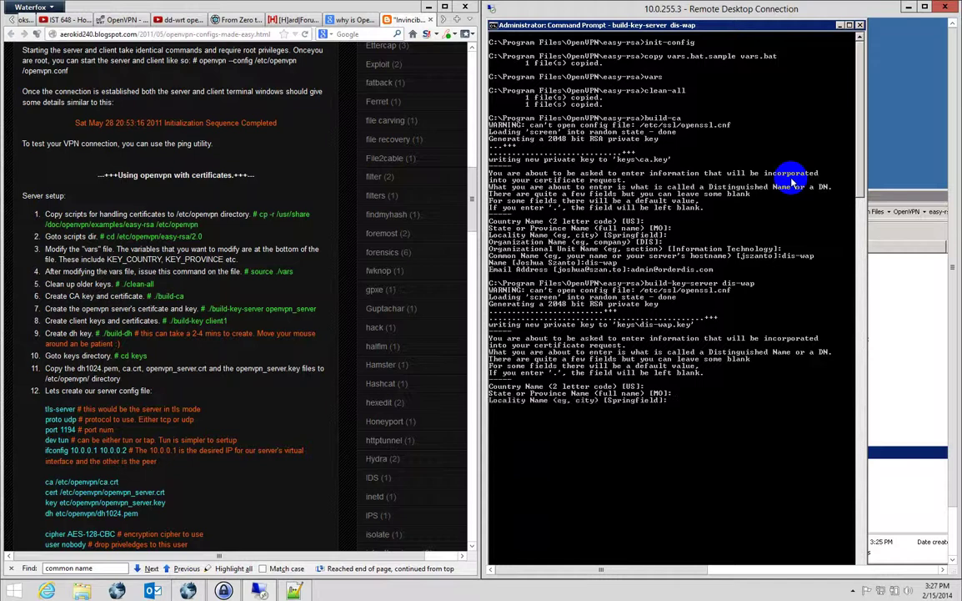
pyautogui.press('Return')
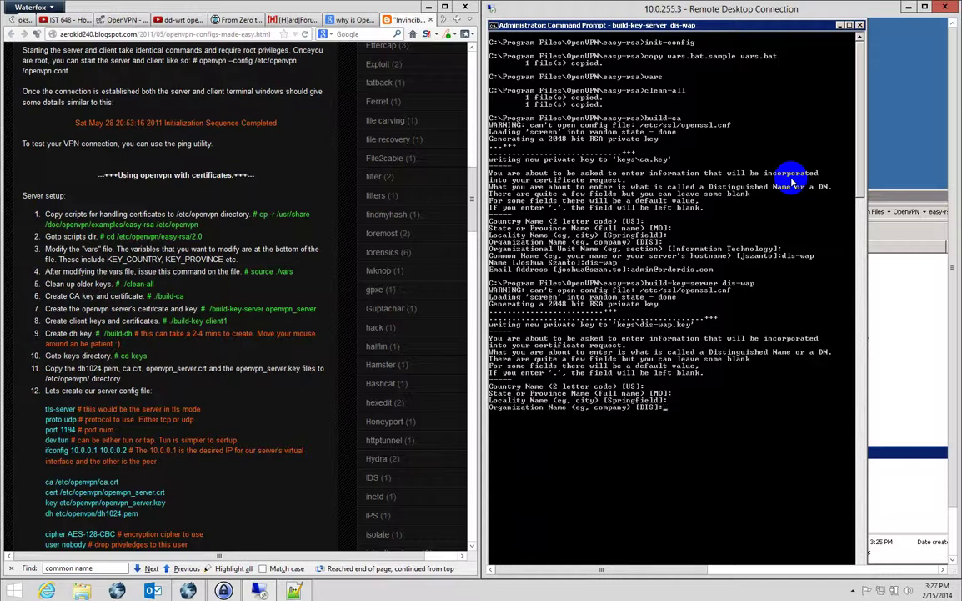
pyautogui.press('Return')
pyautogui.press('Return')
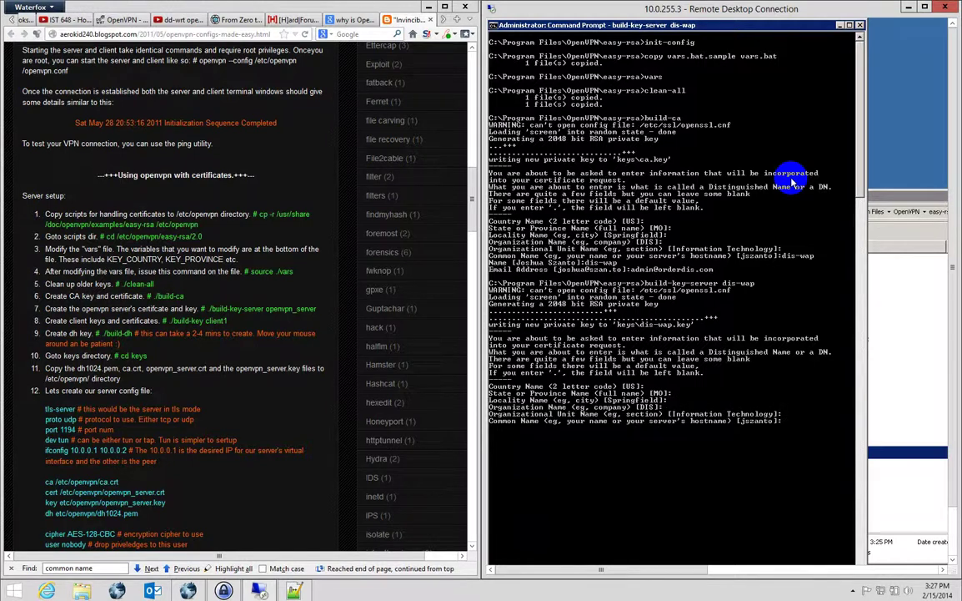
pyautogui.write('dis-wap')
pyautogui.press('Return')
pyautogui.write('dis-wap')
pyautogui.press('Return')
pyautogui.press('Return')
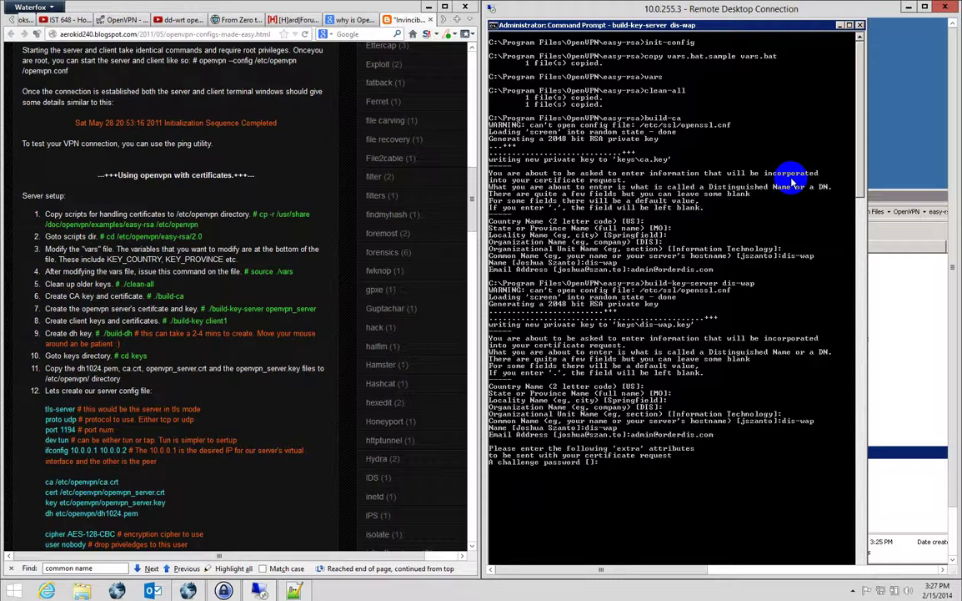
pyautogui.press('Return')
pyautogui.press('Return')
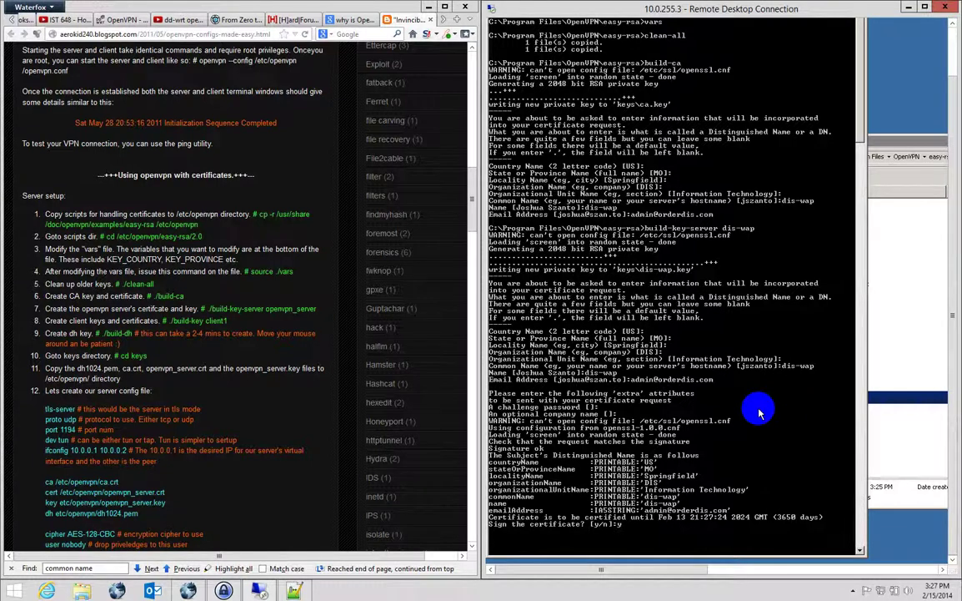
pyautogui.press('Return')
pyautogui.write('build-key')
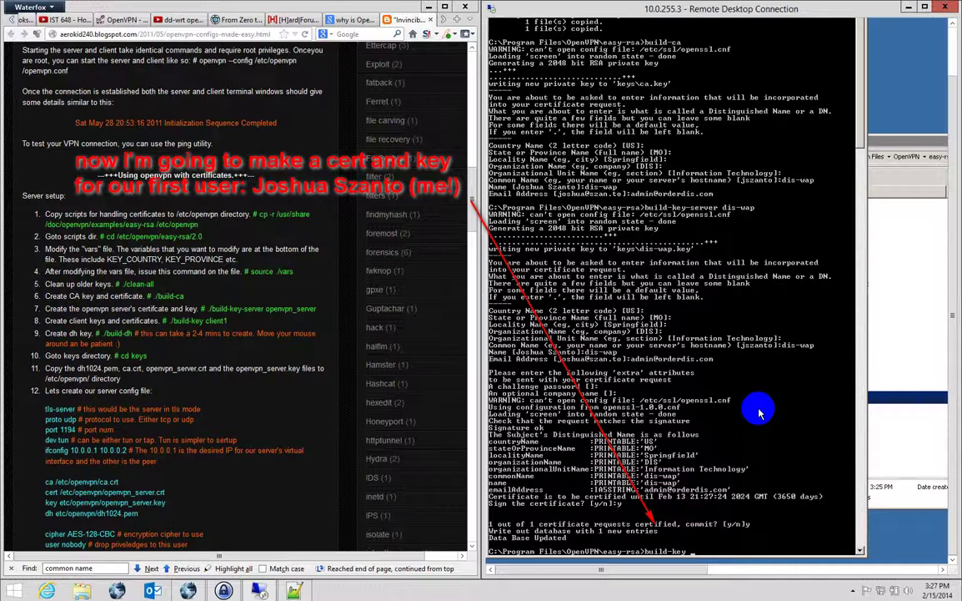
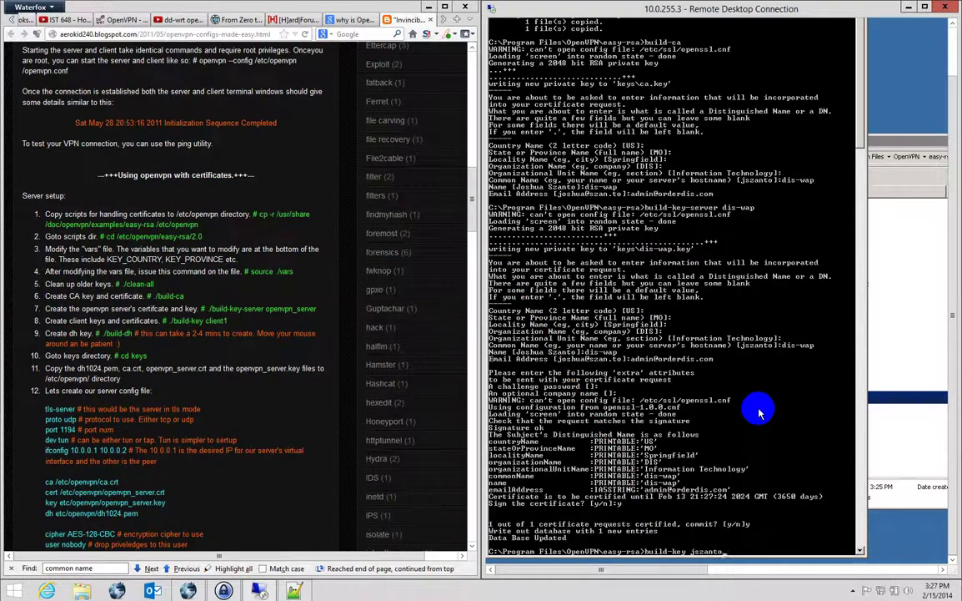
# Build the user's client key with default fields, answering y to sign and y to commit.
pyautogui.press('Return')
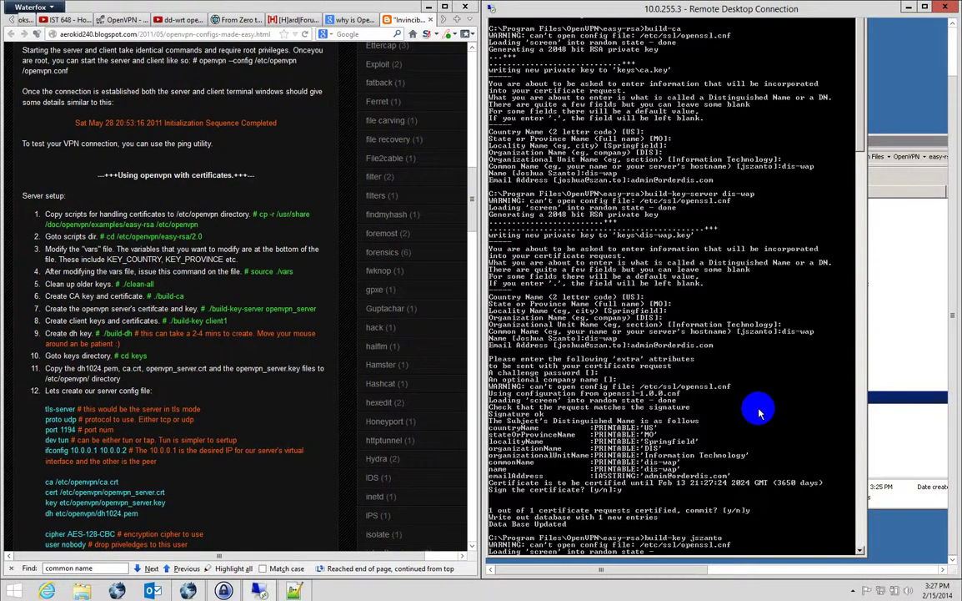
pyautogui.press('Return')
pyautogui.press('Return')
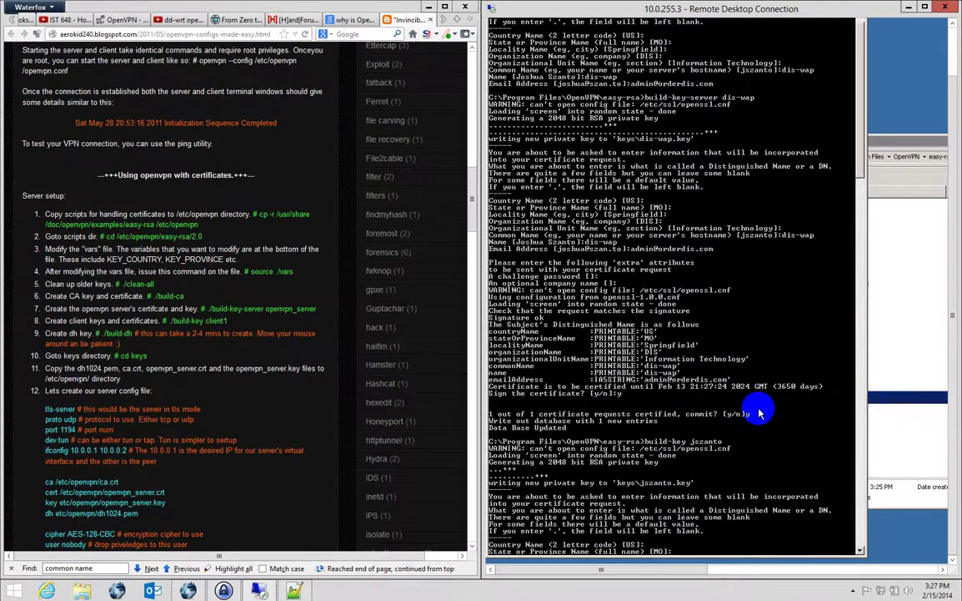
pyautogui.press('Return')
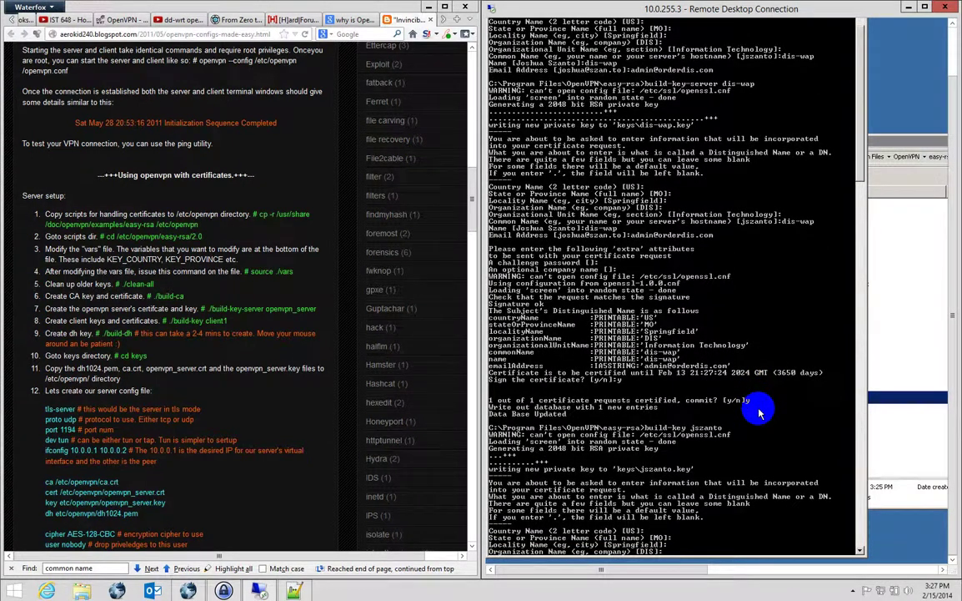
pyautogui.press('Return')
pyautogui.press('Return')
pyautogui.press('Return')
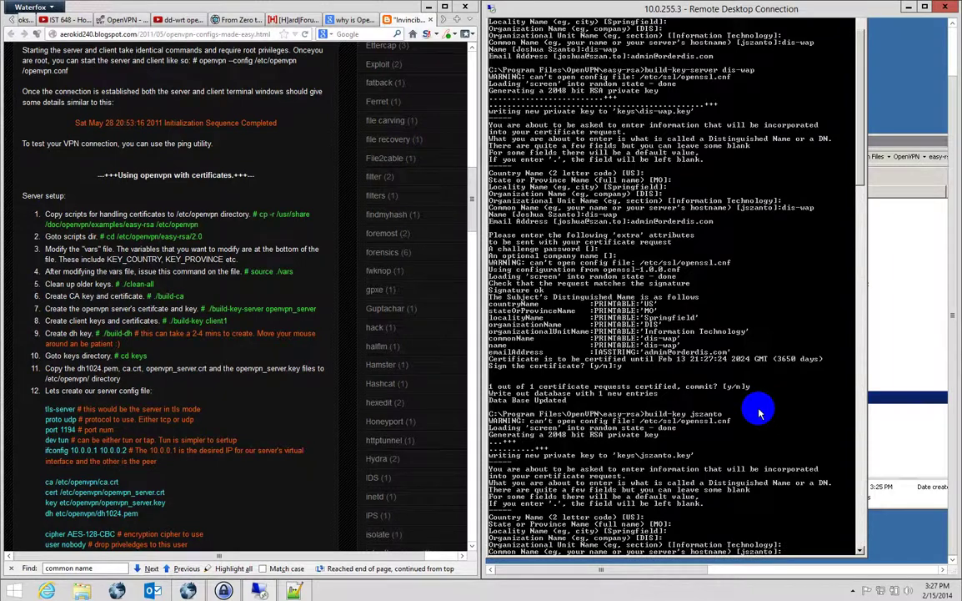
pyautogui.press('Return')
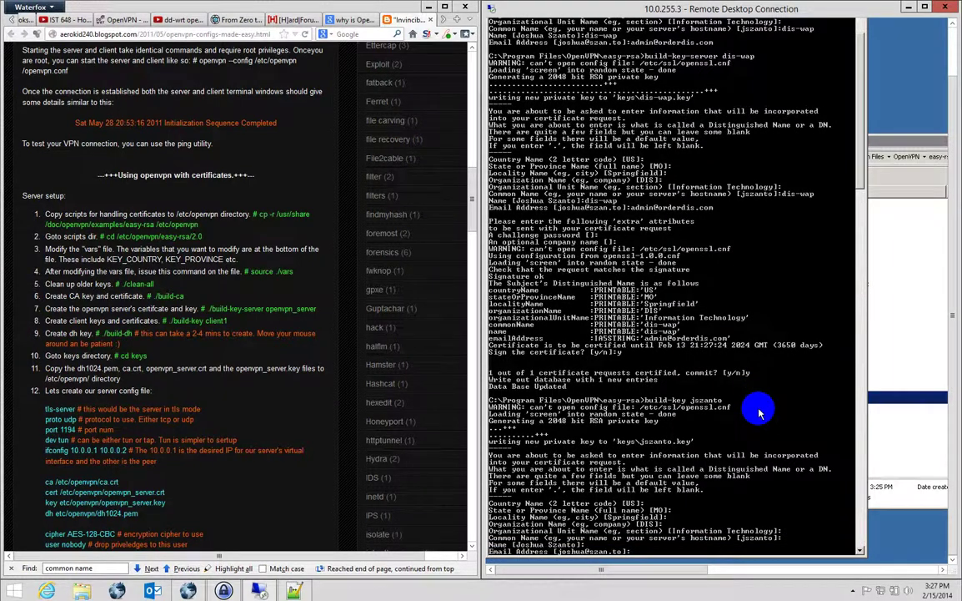
pyautogui.press('Return')
pyautogui.press('Return')
pyautogui.press('Return')
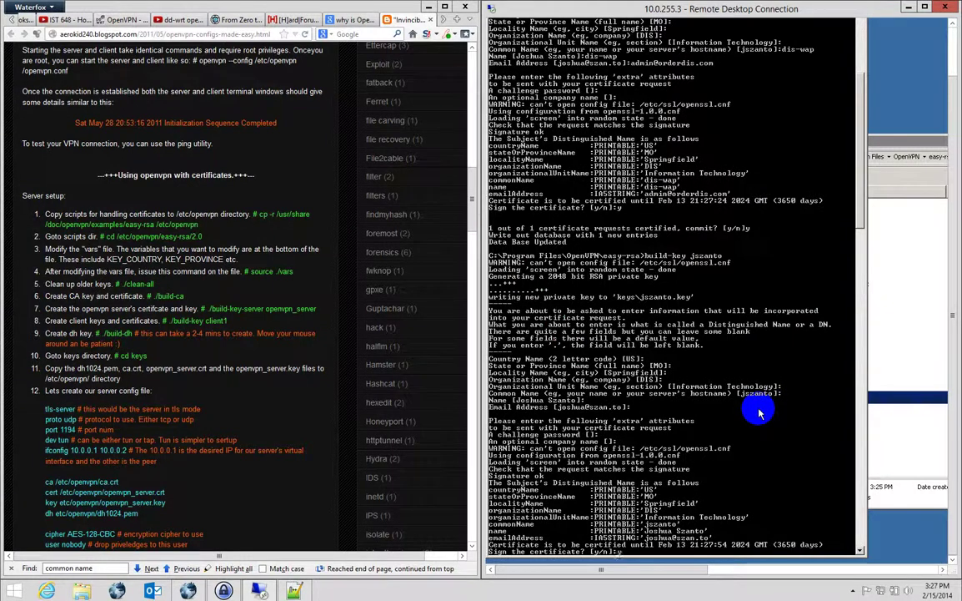
pyautogui.write('y')
pyautogui.press('Return')
pyautogui.write('y')
pyautogui.press('Return')
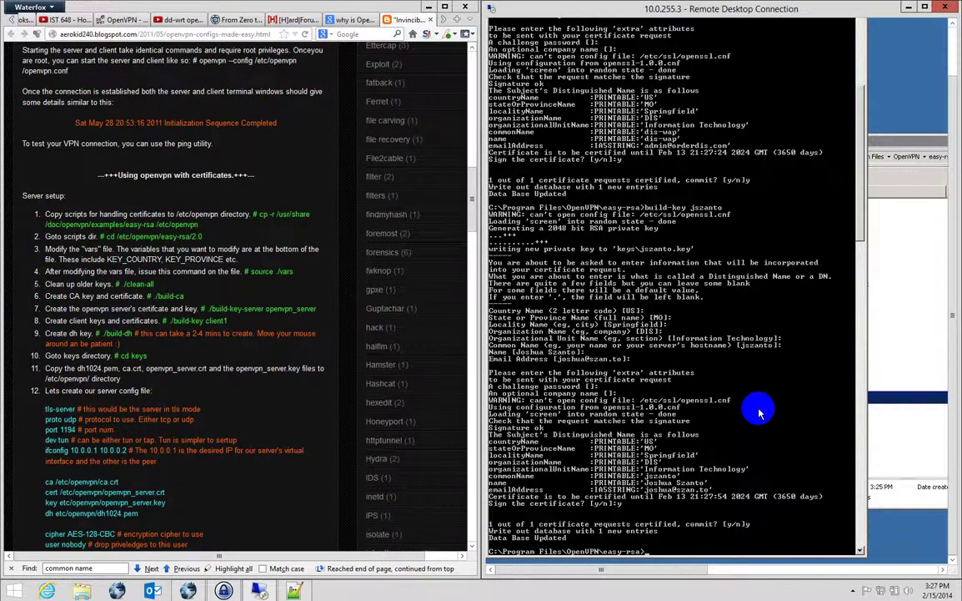
pyautogui.write('build-dh')
# Run build-dh and wait until the 2048-bit Diffie-Hellman parameters finish generating.
pyautogui.press('Return')
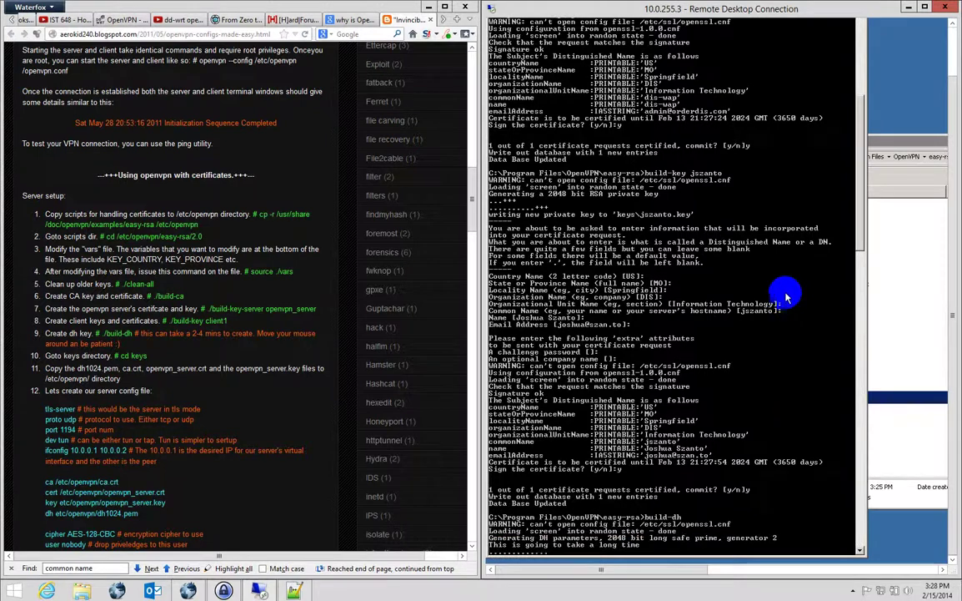
pyautogui.moveTo(864, 310); pyautogui.dragTo(868, 284)
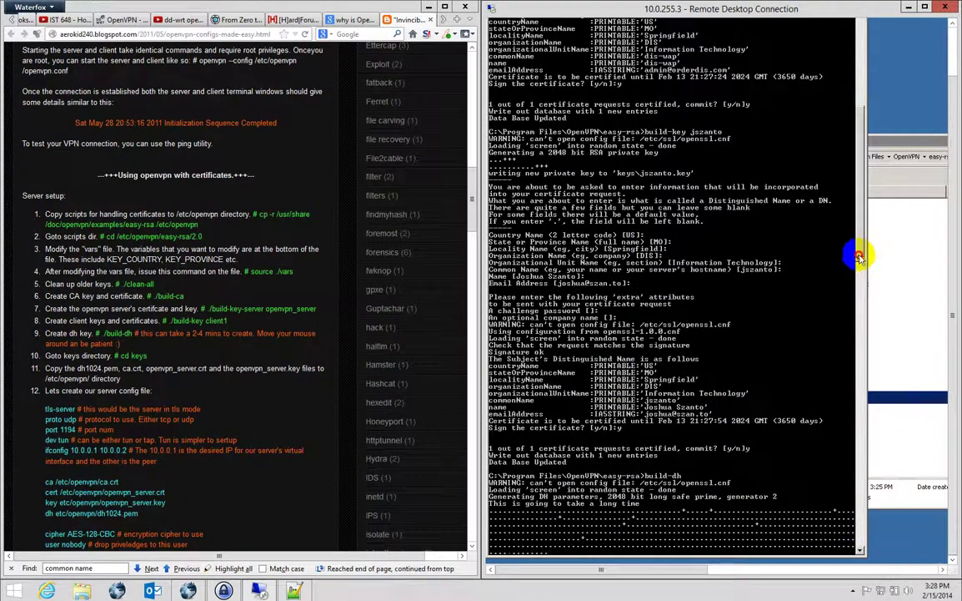
pyautogui.click(861, 550)
pyautogui.scroll(-3, 777, 497)
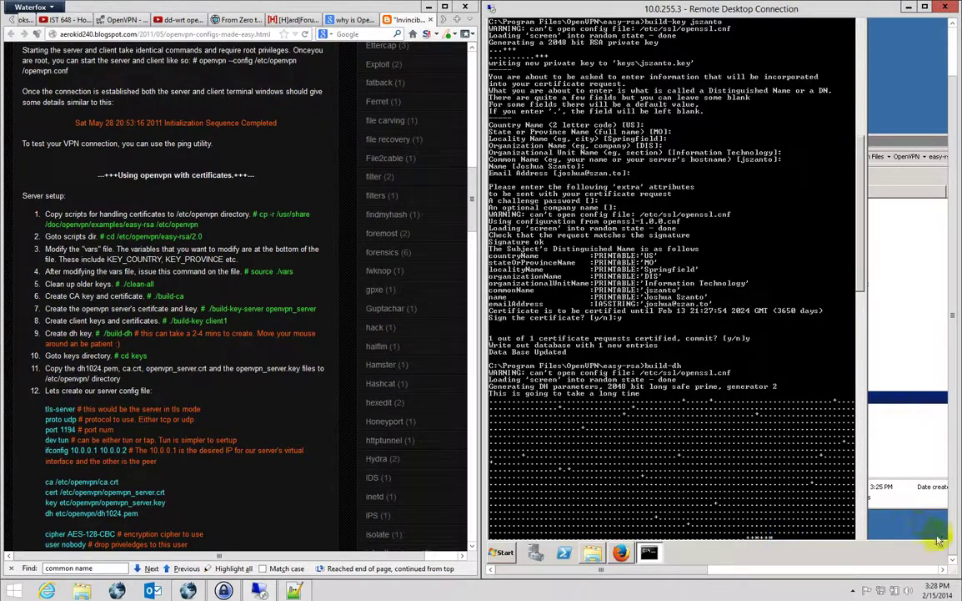
# In Firefox, load the router admin page 10.0.255.1 in a new tab to get its login prompt.
pyautogui.moveTo(799, 561)
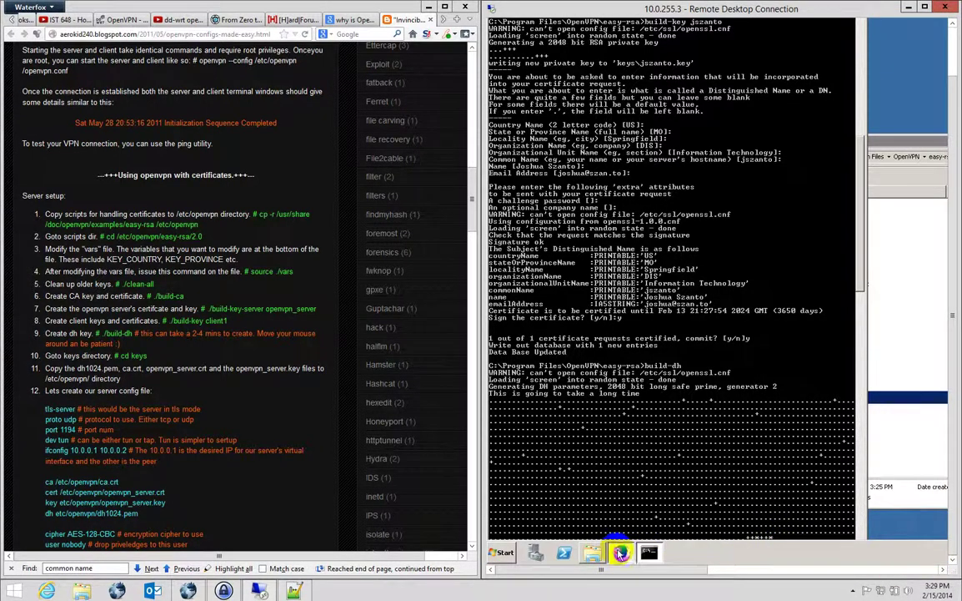
pyautogui.click(619, 552)
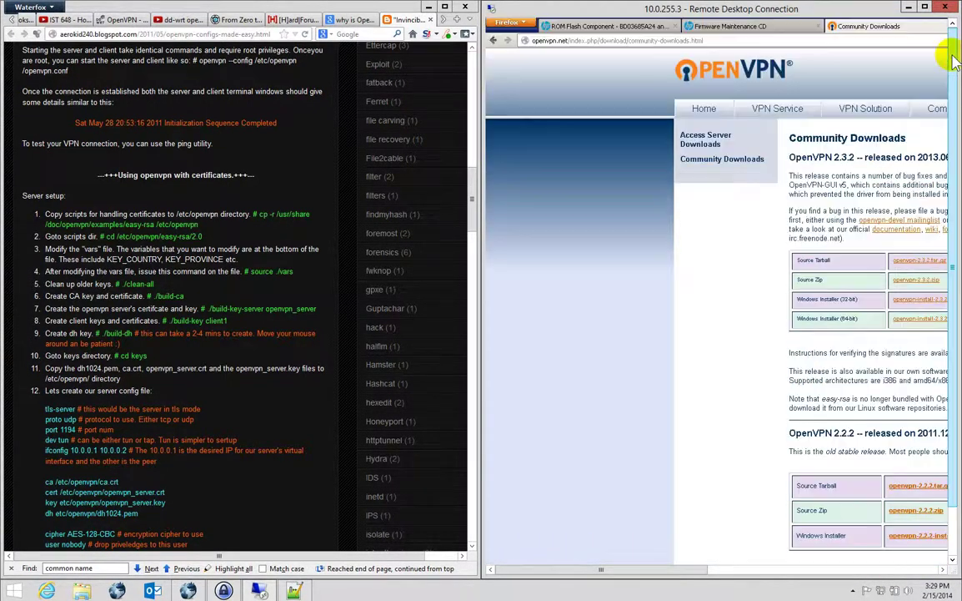
pyautogui.click(685, 41)
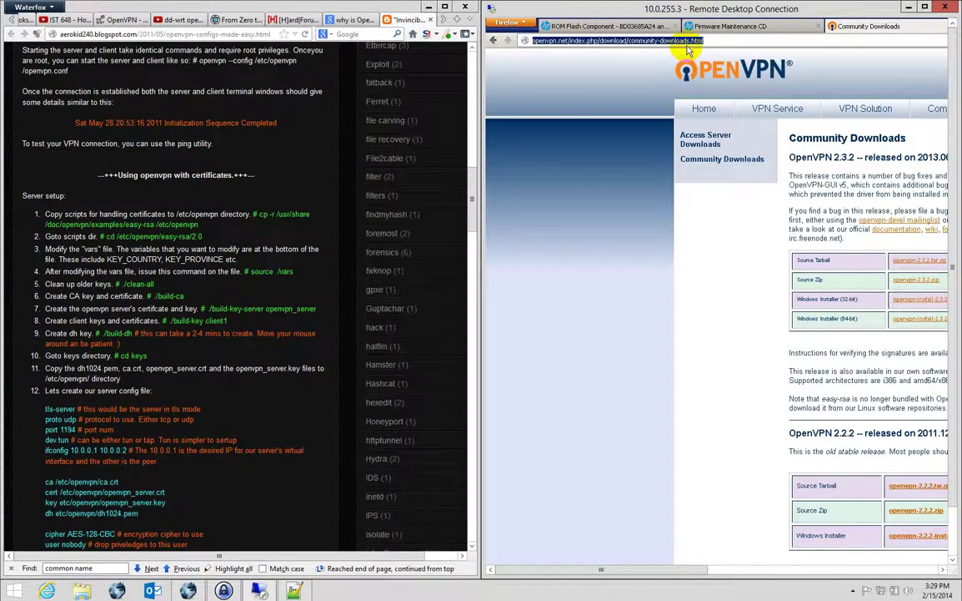
pyautogui.hotkey('ctrl', 't')
pyautogui.write('10.0.255.1/')
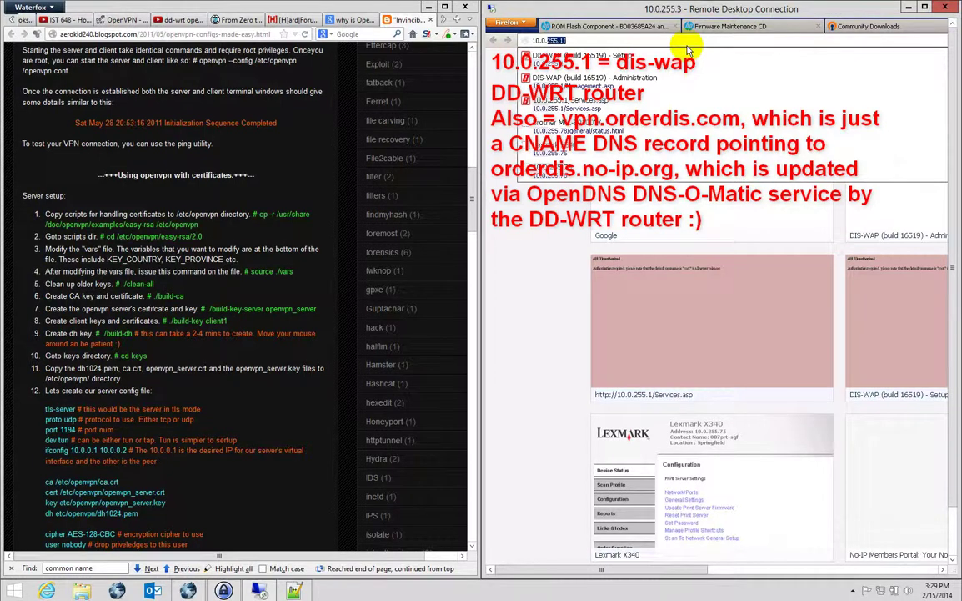
pyautogui.press('Return')
pyautogui.moveTo(852, 274); pyautogui.dragTo(551, 238)
# Fill the router login with credentials copied from KeePass's ROUTER Control Panel entry and submit.
pyautogui.click(224, 591)
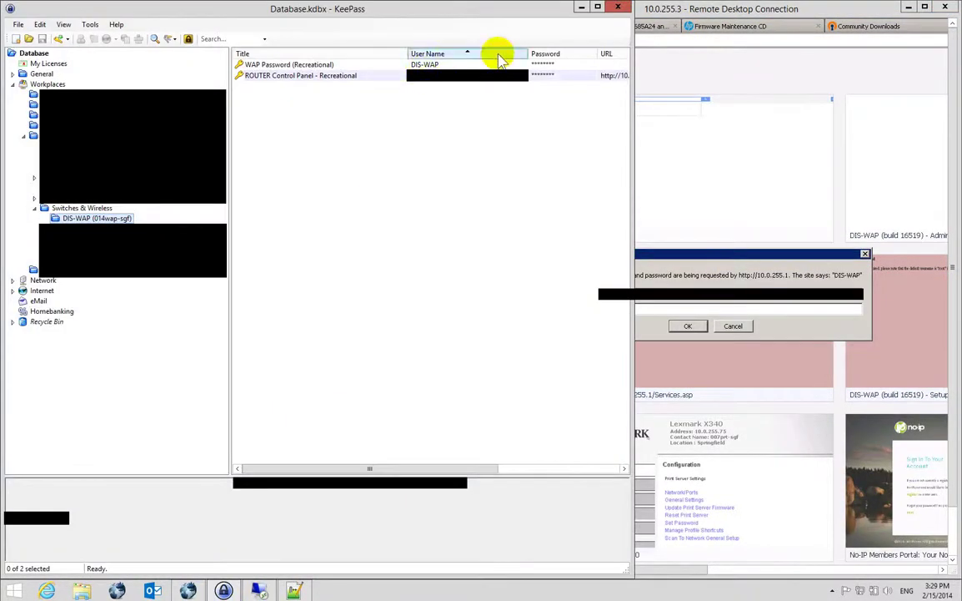
pyautogui.doubleClick(544, 74)
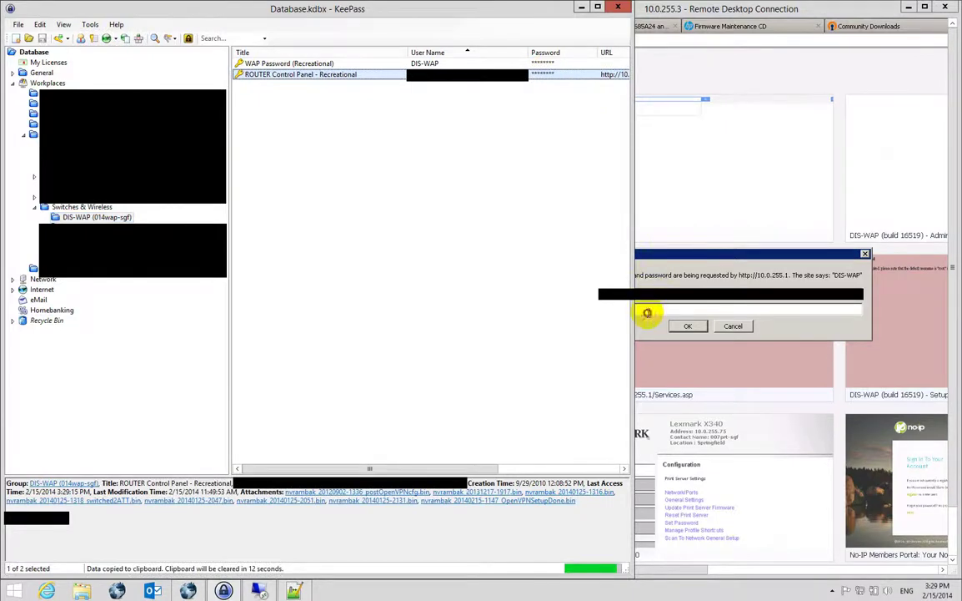
pyautogui.click(648, 310)
pyautogui.hotkey('ctrl', 'v')
pyautogui.click(440, 90)
pyautogui.doubleClick(444, 75)
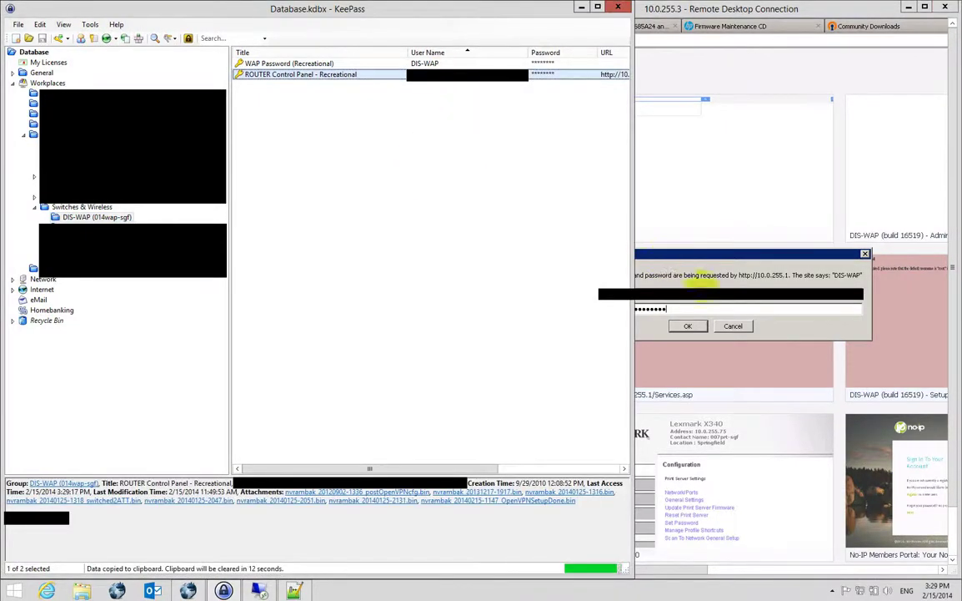
pyautogui.click(701, 297)
pyautogui.hotkey('ctrl', 'v')
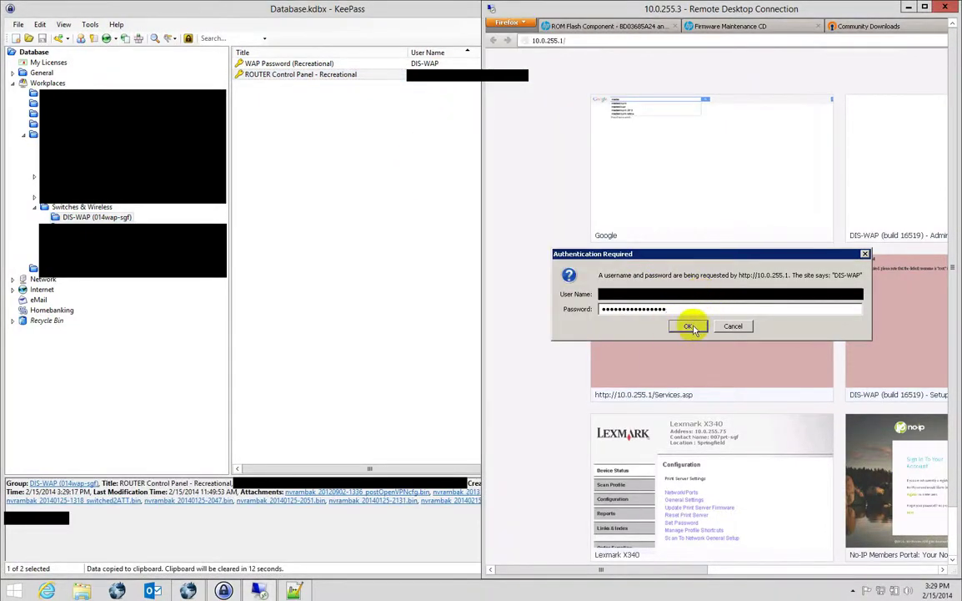
pyautogui.click(690, 327)
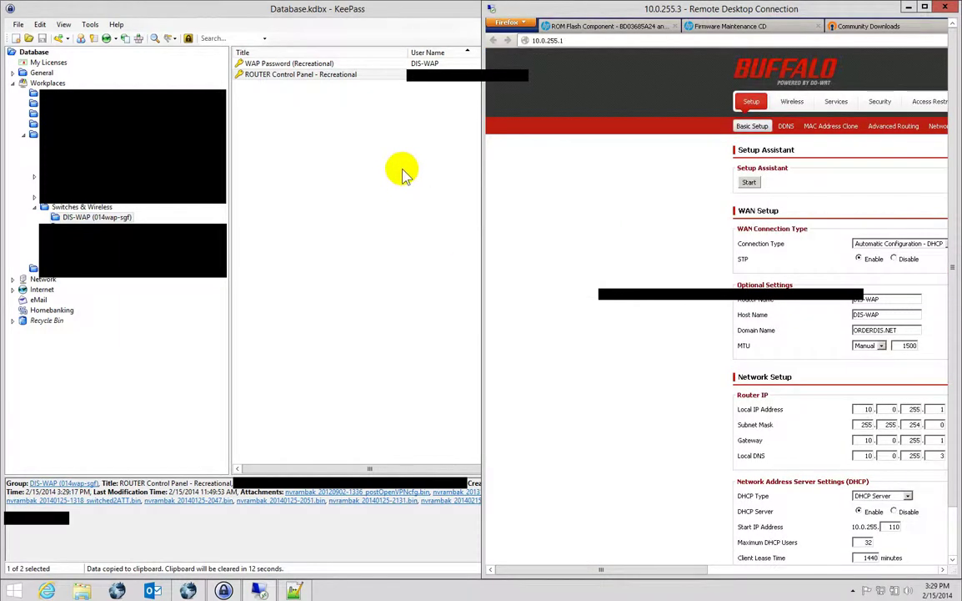
# Minimize KeePass and go to the DD-WRT Services page.
pyautogui.click(575, 9)
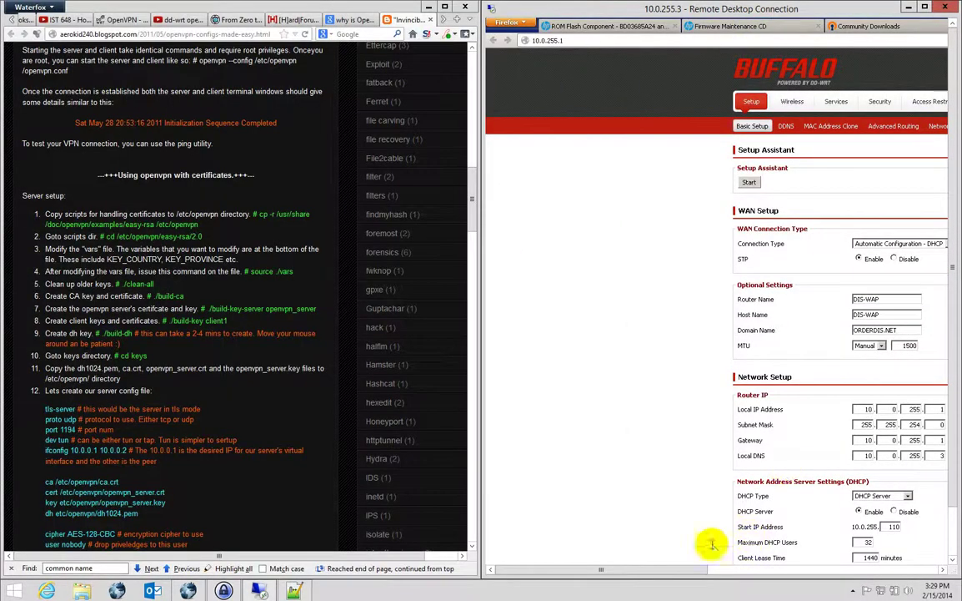
pyautogui.moveTo(623, 571); pyautogui.dragTo(696, 569)
pyautogui.click(692, 101)
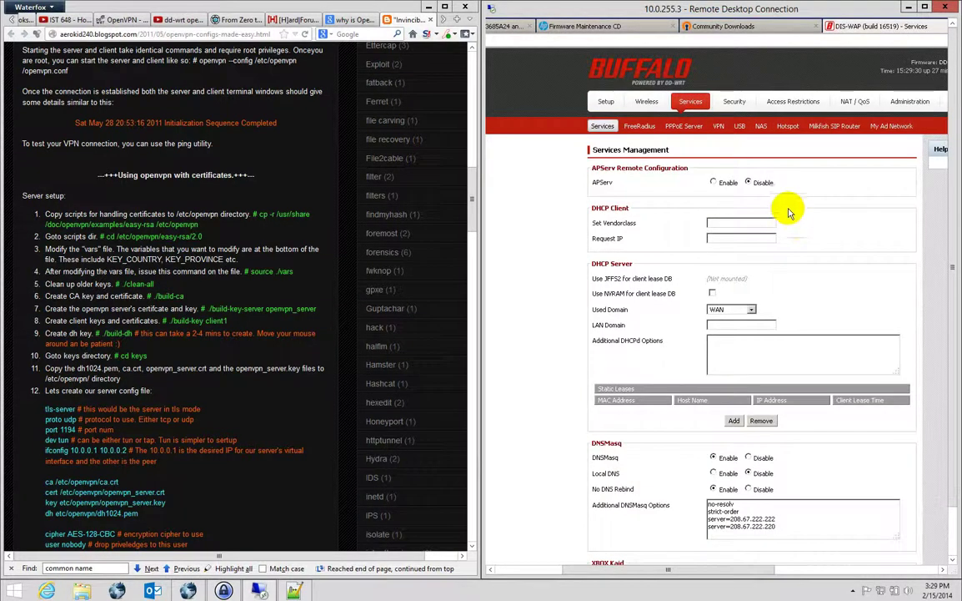
# On the VPN tab, keep TUN mode, network 10.8.0.0, netmask 255.255.255.0 and SHA512 hashing.
pyautogui.click(719, 126)
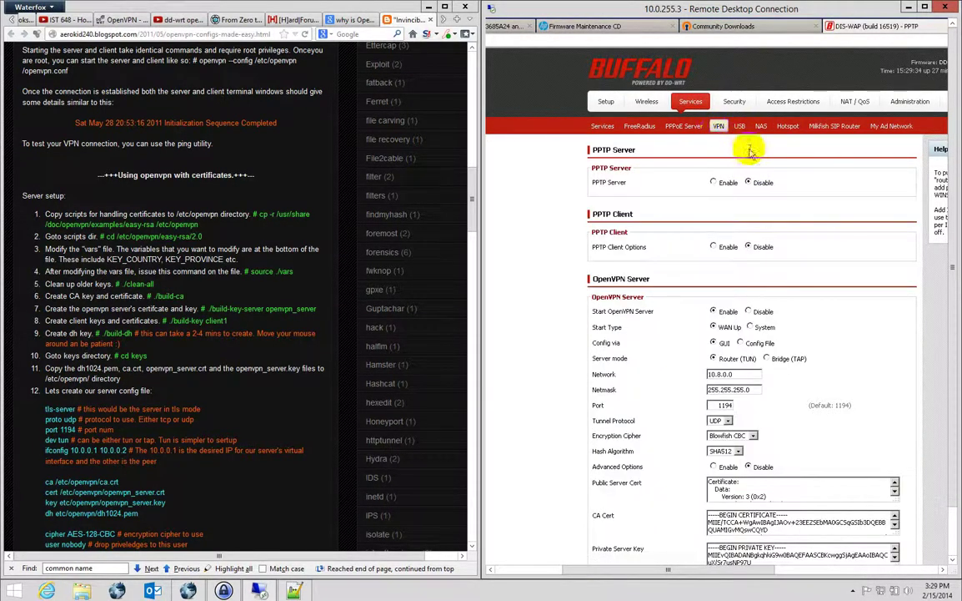
pyautogui.scroll(-2, 723, 284)
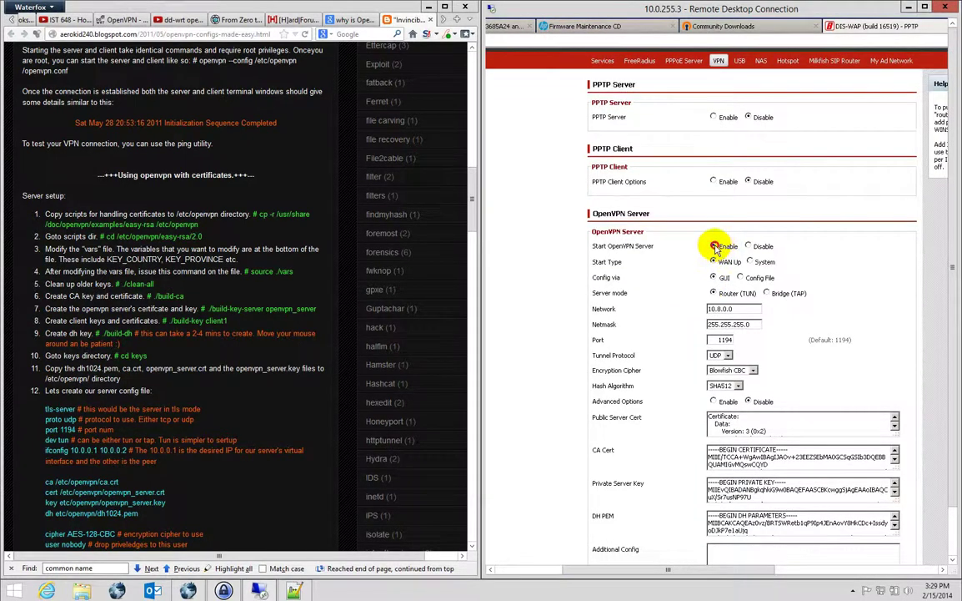
pyautogui.click(714, 293)
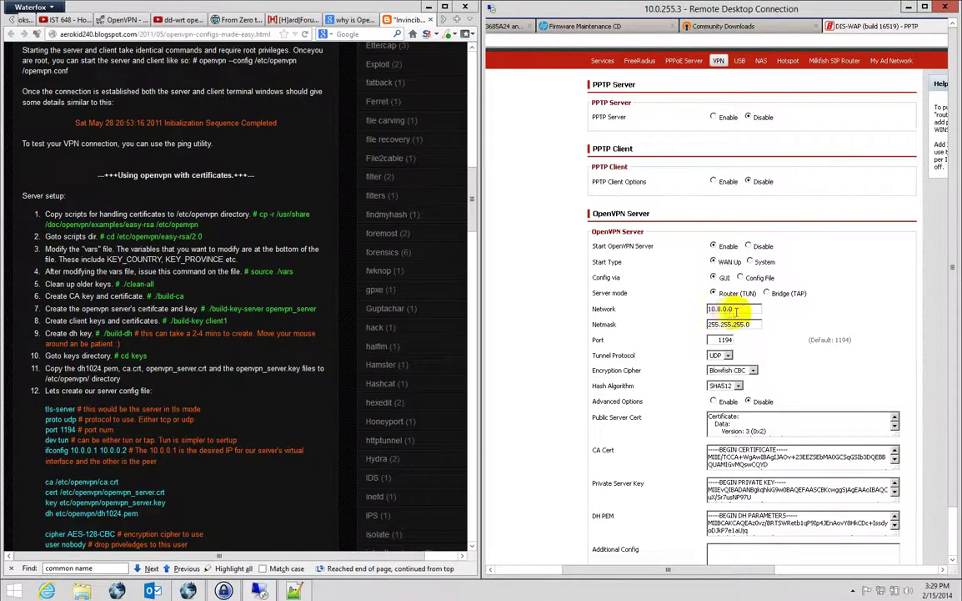
pyautogui.moveTo(733, 309); pyautogui.dragTo(667, 312)
pyautogui.write('10')
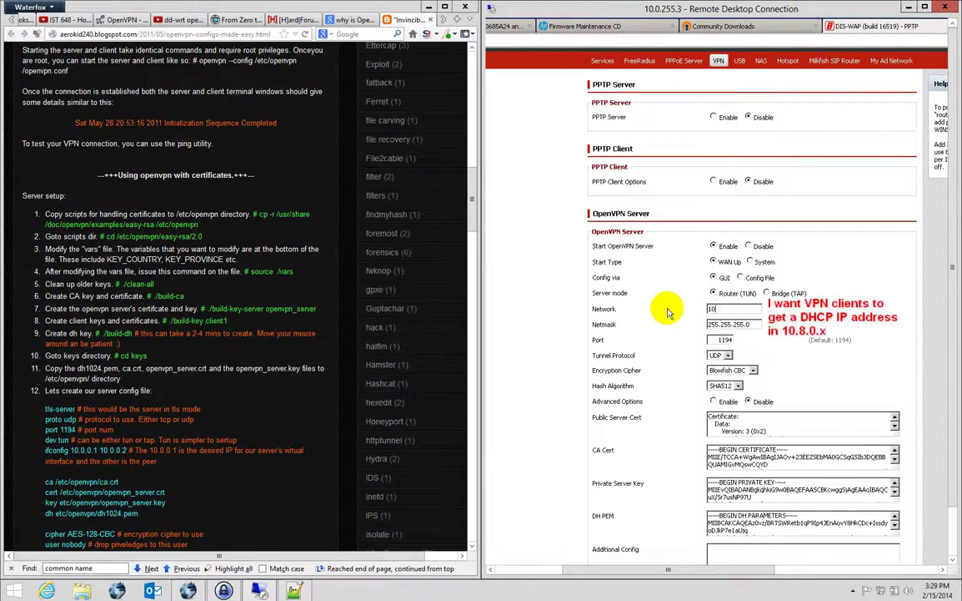
pyautogui.write('.0.0.0')
pyautogui.press('Tab')
pyautogui.write('255.255.255.0')
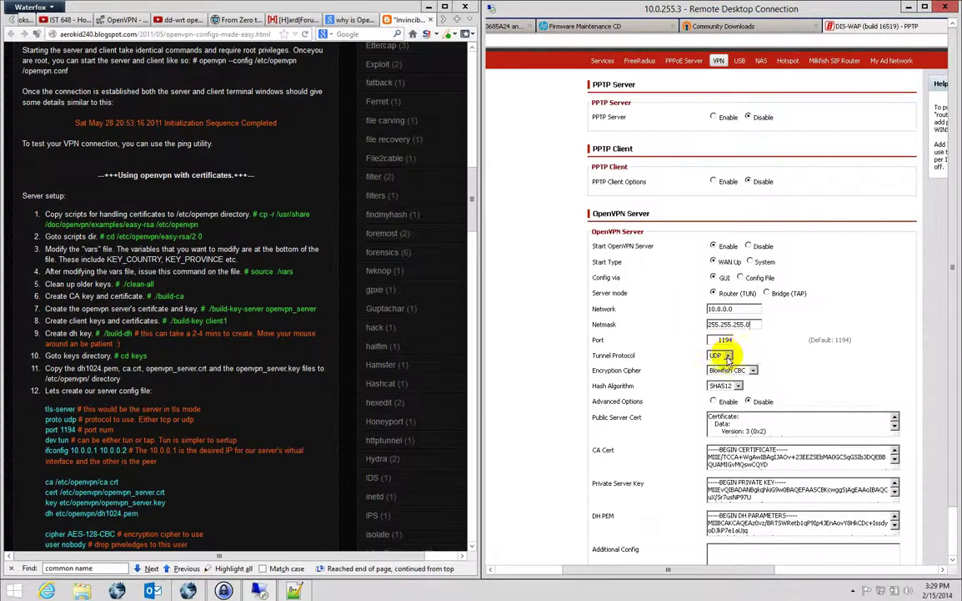
pyautogui.click(735, 387)
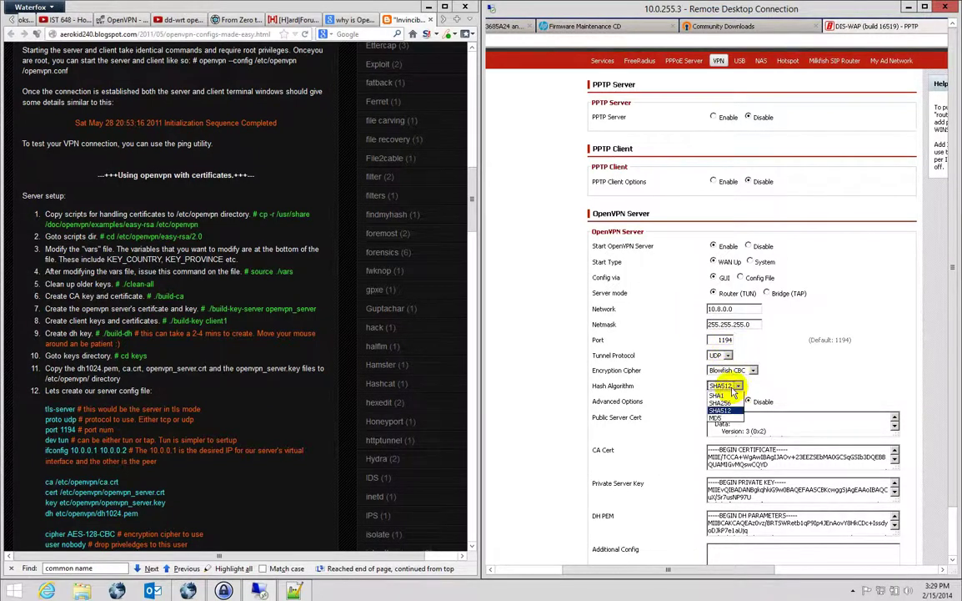
pyautogui.click(716, 395)
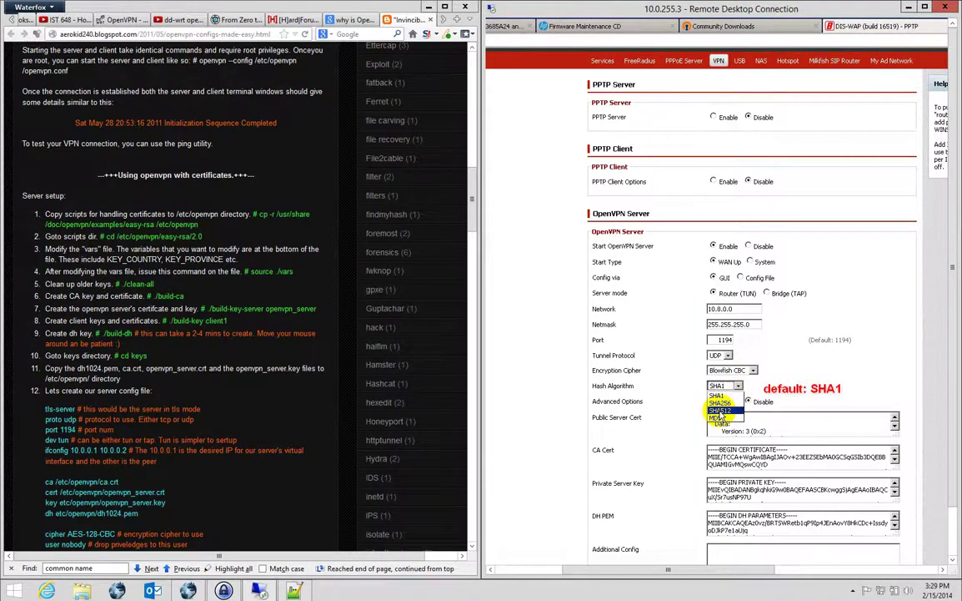
pyautogui.click(719, 411)
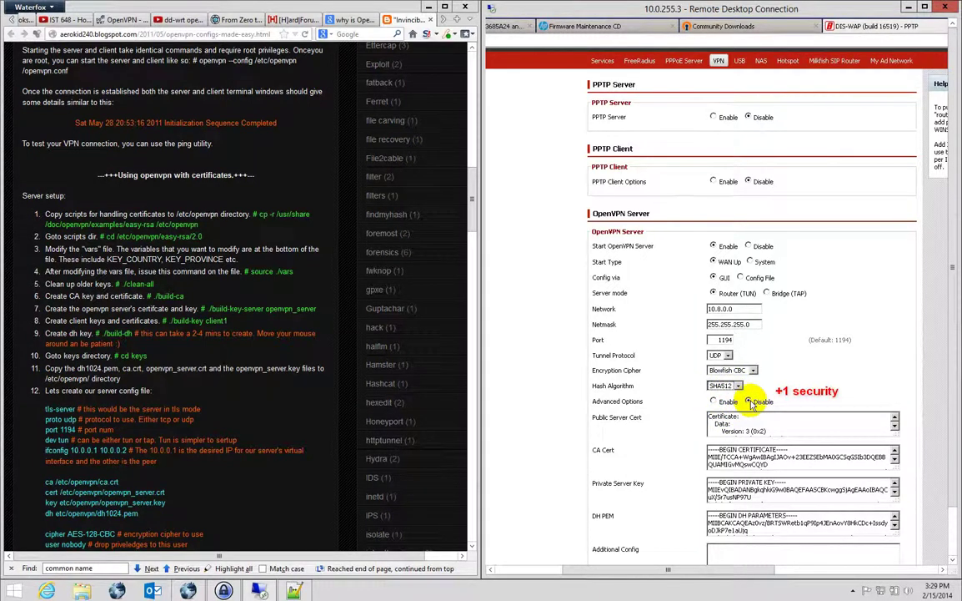
# Clear the old text from the Public Server Cert and CA Cert fields.
pyautogui.moveTo(954, 287); pyautogui.dragTo(955, 334)
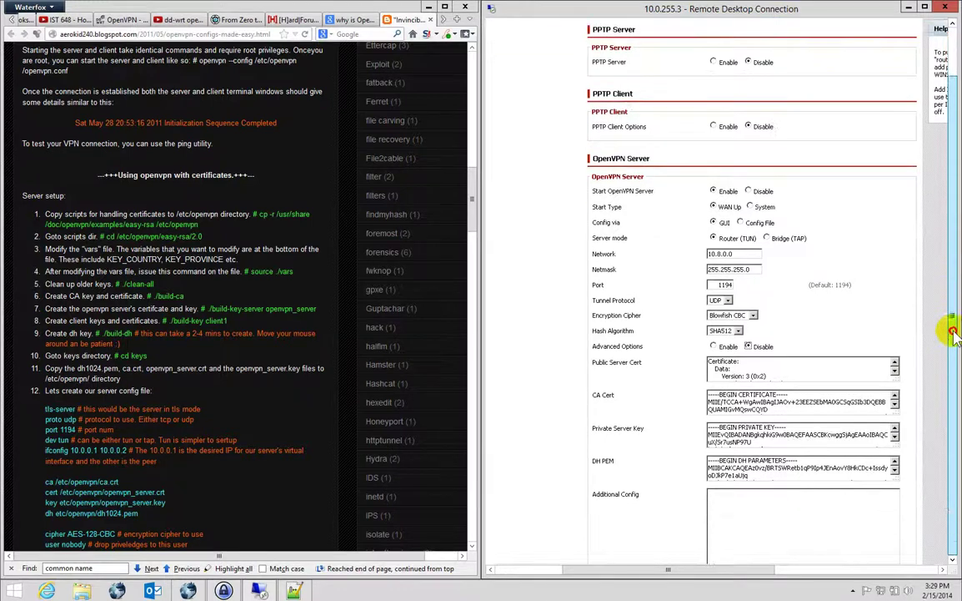
pyautogui.click(789, 368)
pyautogui.hotkey('ctrl', 'a')
pyautogui.press('Delete')
pyautogui.press('Tab')
pyautogui.hotkey('ctrl', 'a')
pyautogui.press('Delete')
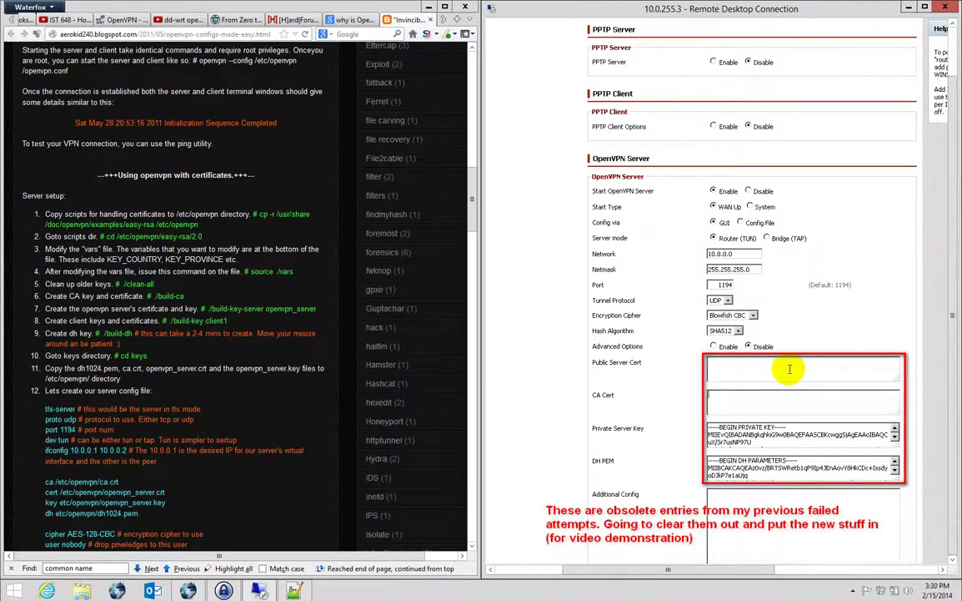
# Clear the Private Server Key and DH PEM fields, then maximize the Remote Desktop window.
pyautogui.press('Tab')
pyautogui.hotkey('ctrl', 'a')
pyautogui.press('Delete')
pyautogui.press('Tab')
pyautogui.hotkey('ctrl', 'a')
pyautogui.press('Delete')
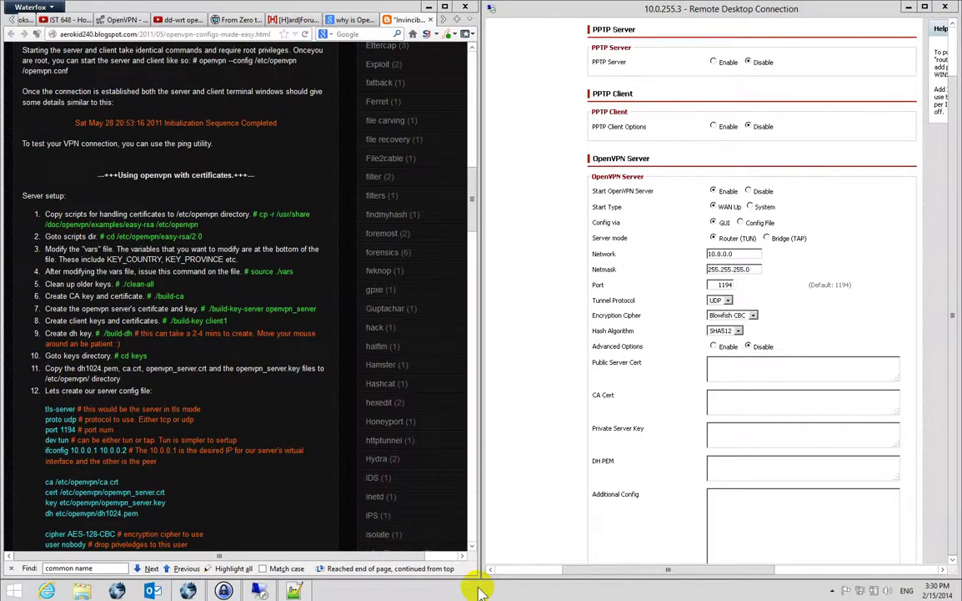
pyautogui.scroll(-3, 476, 542)
pyautogui.click(926, 7)
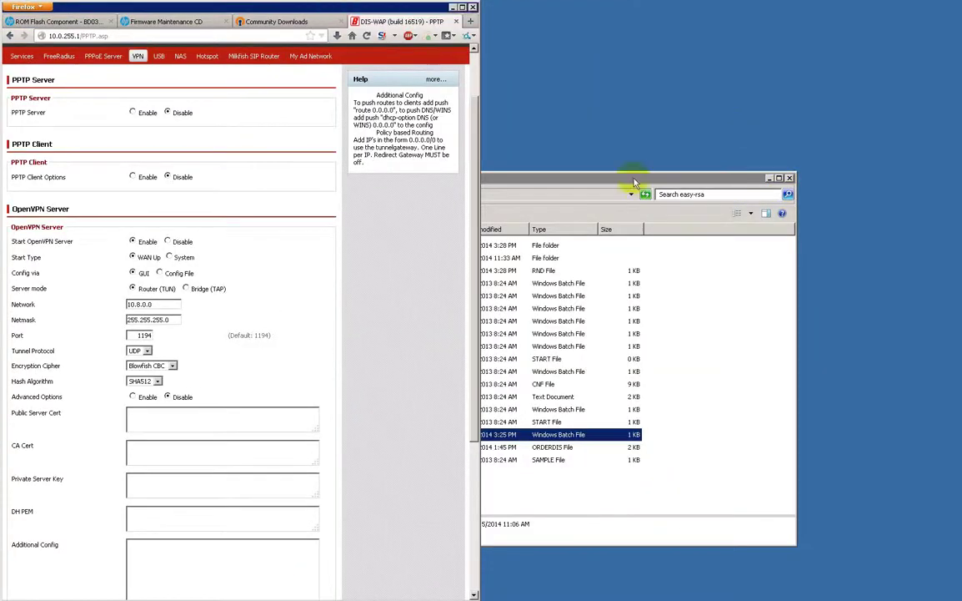
# Copy ca.crt from easy-rsa\keys via Notepad++ into the CA Cert field.
pyautogui.moveTo(628, 189); pyautogui.dragTo(612, 94)
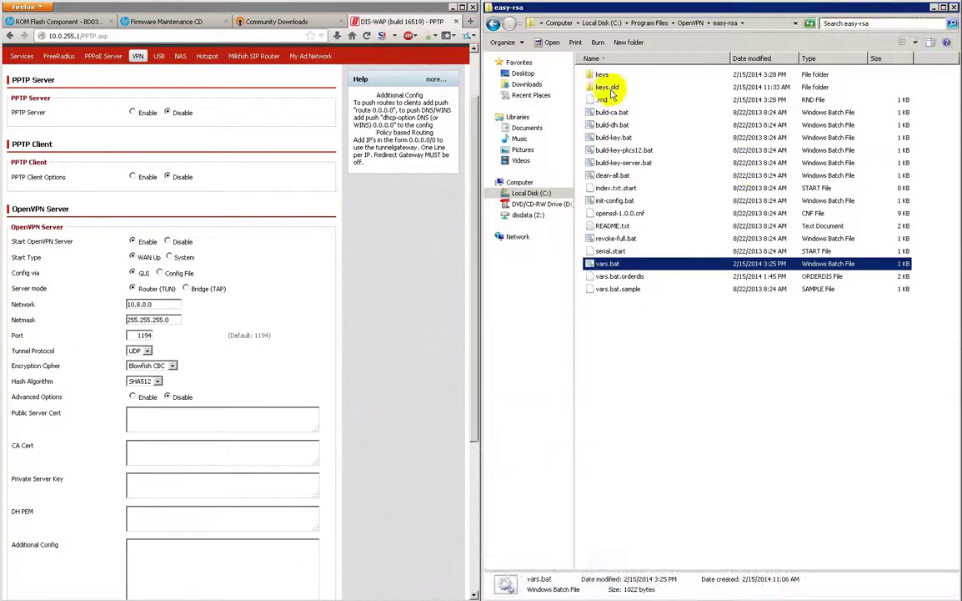
pyautogui.doubleClick(602, 76)
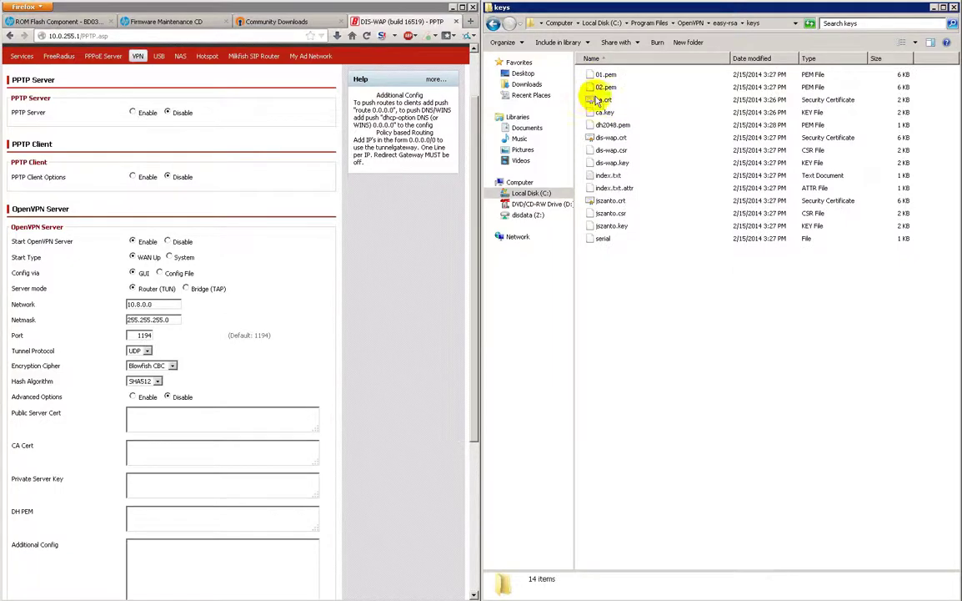
pyautogui.click(604, 100)
pyautogui.rightClick(604, 101)
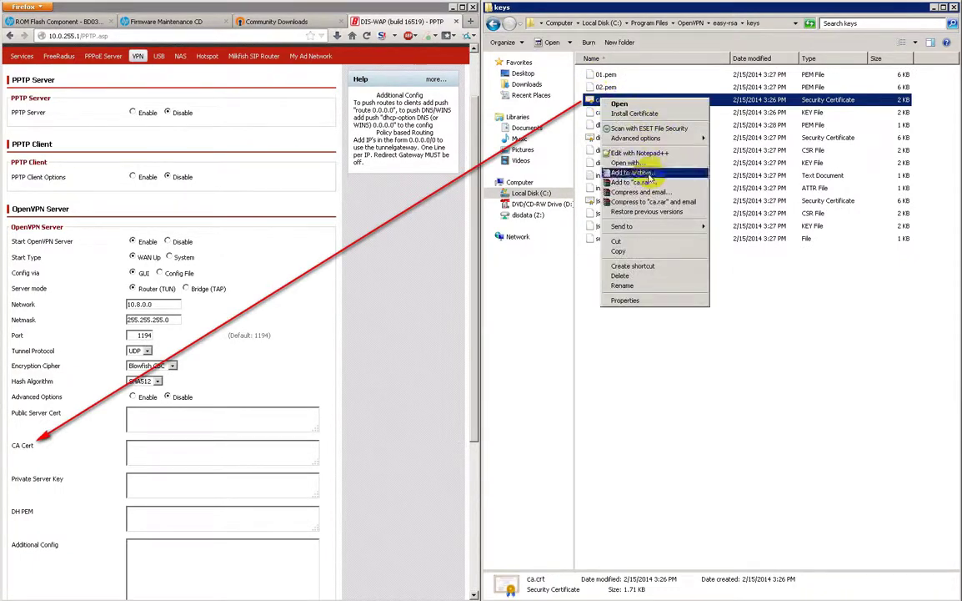
pyautogui.click(642, 158)
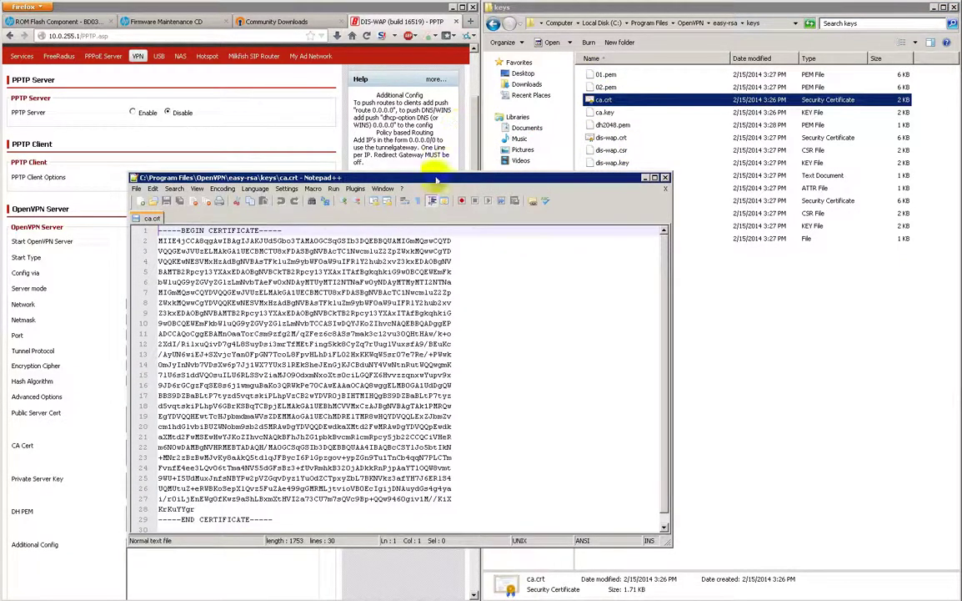
pyautogui.press('super+Right')
pyautogui.hotkey('ctrl', 'a')
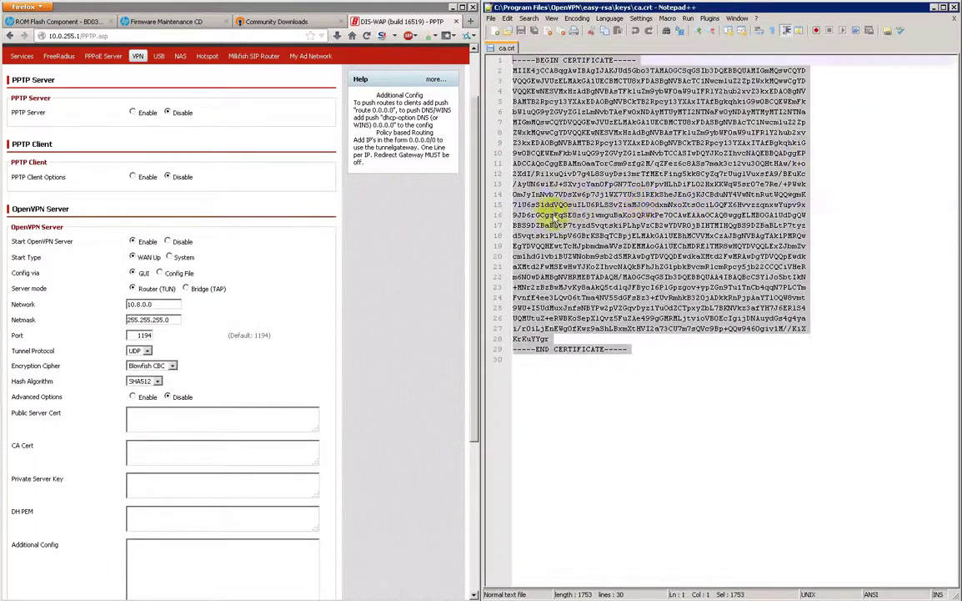
pyautogui.click(194, 421)
pyautogui.click(161, 458)
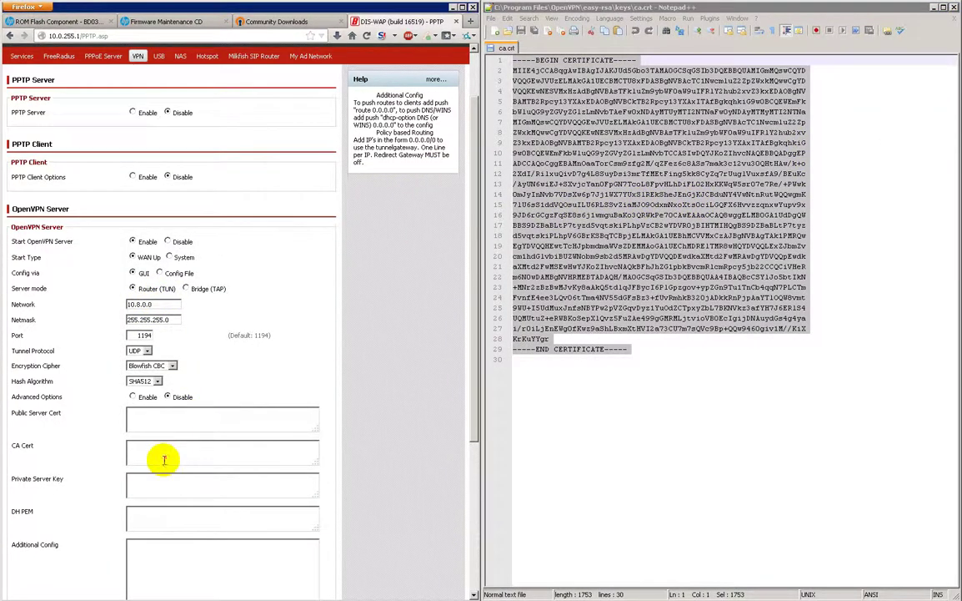
pyautogui.hotkey('ctrl', 'v')
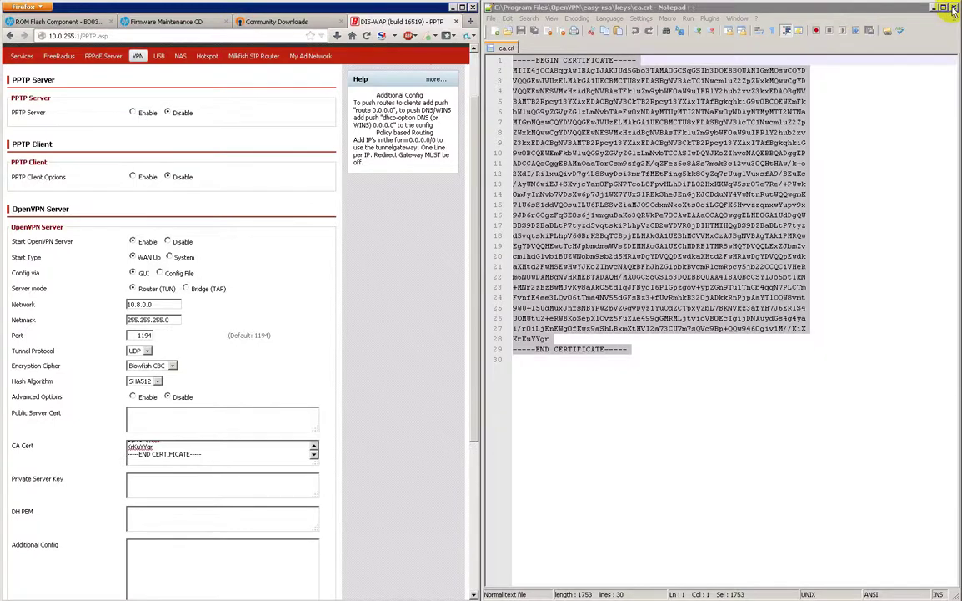
pyautogui.click(953, 8)
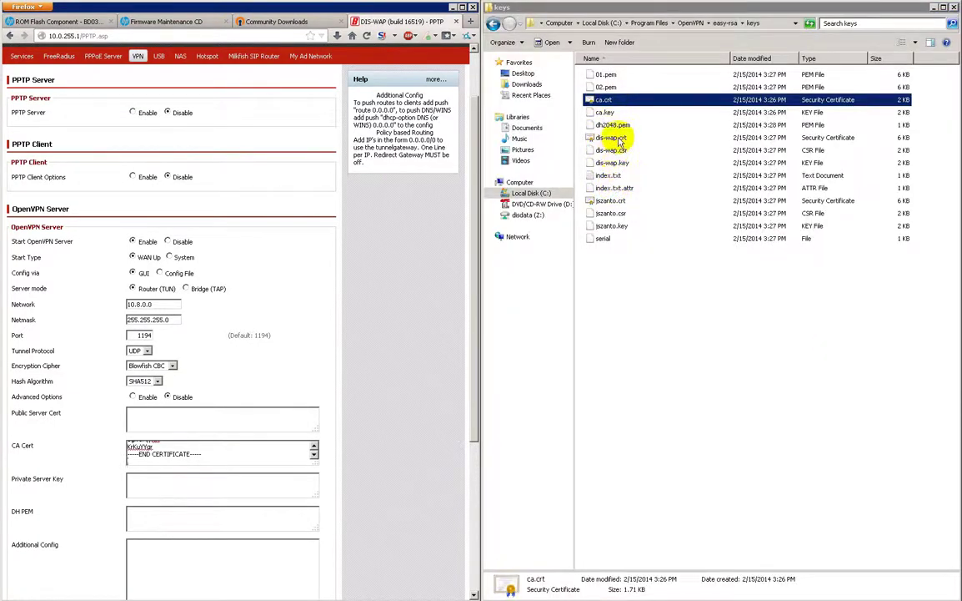
# Copy dis-wap.crt's contents into the Public Server Cert field.
pyautogui.rightClick(618, 140)
pyautogui.click(592, 187)
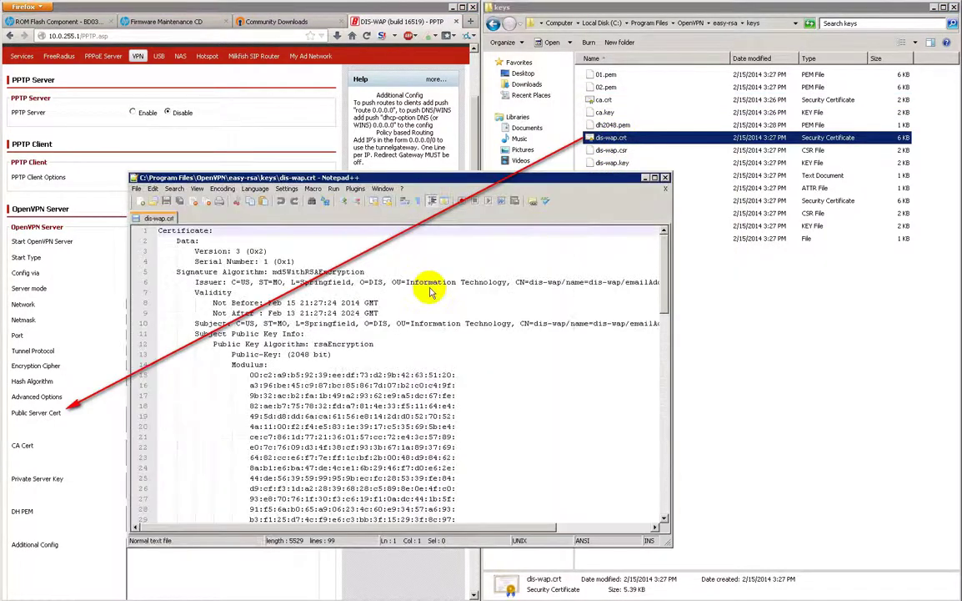
pyautogui.hotkey('ctrl', 'a')
pyautogui.hotkey('ctrl', 'c')
pyautogui.click(667, 179)
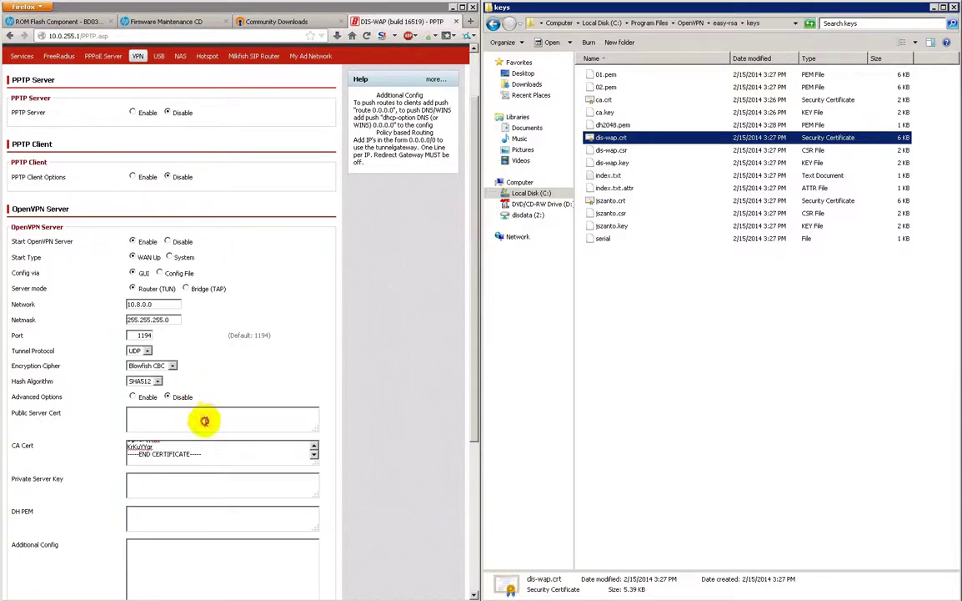
pyautogui.click(191, 446)
pyautogui.hotkey('ctrl', 'v')
# Copy dis-wap.key's contents into the Private Server Key field.
pyautogui.click(175, 417)
pyautogui.hotkey('ctrl', 'v')
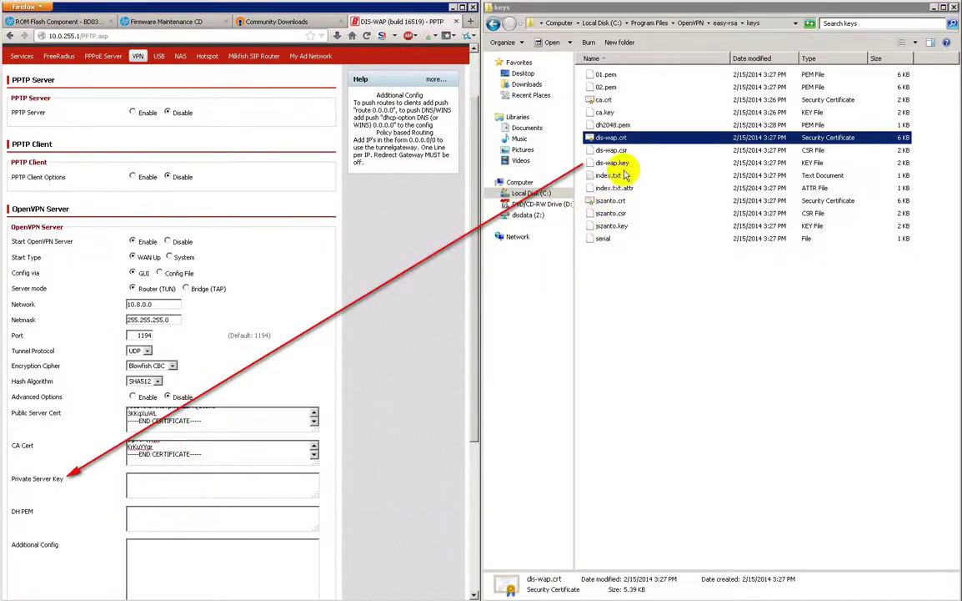
pyautogui.rightClick(619, 164)
pyautogui.click(644, 209)
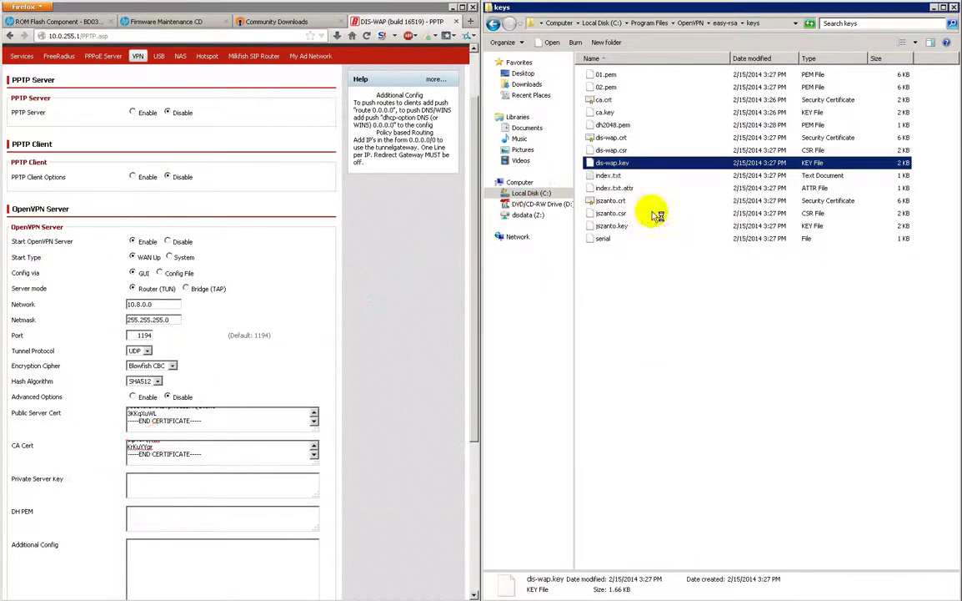
pyautogui.hotkey('ctrl', 'a')
pyautogui.click(666, 179)
pyautogui.click(139, 488)
pyautogui.hotkey('ctrl', 'v')
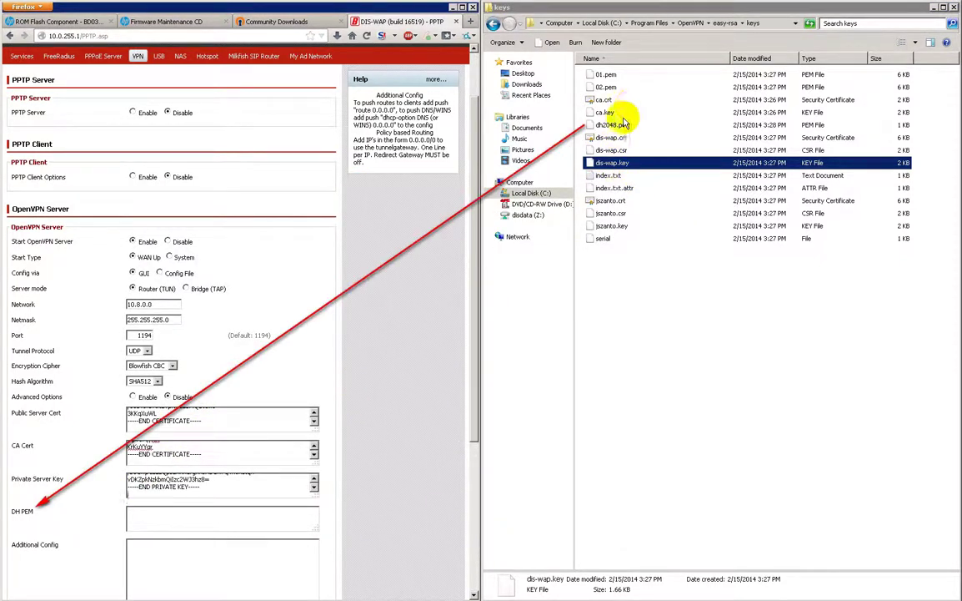
# Copy dh2048.pem into the DH PEM field and save the OpenVPN server settings.
pyautogui.click(568, 124)
pyautogui.rightClick(566, 124)
pyautogui.click(564, 151)
pyautogui.hotkey('ctrl', 'a')
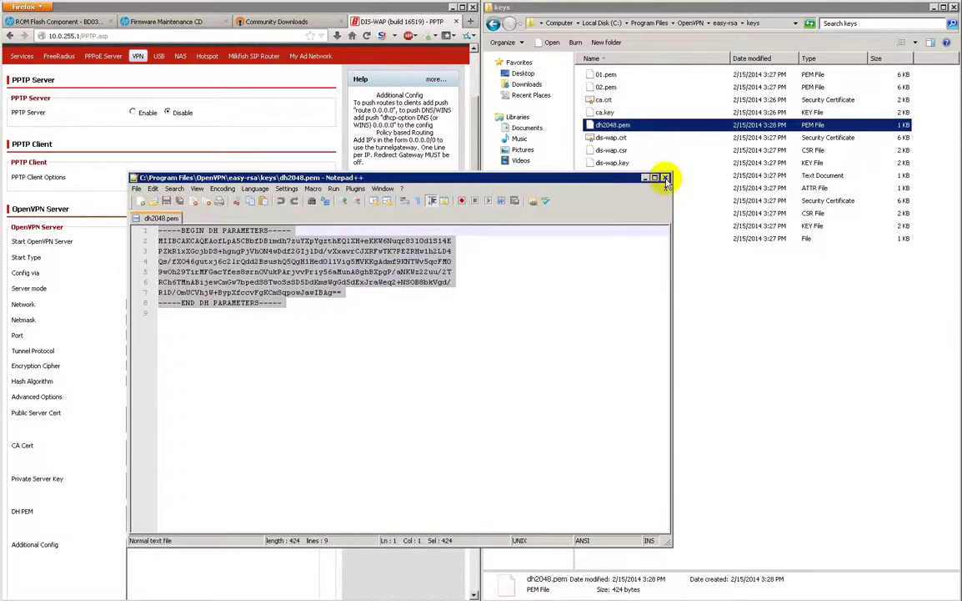
pyautogui.click(667, 179)
pyautogui.click(175, 516)
pyautogui.write('-----BEGIN DH PARAMETERS----- MIIBCAKCAQEAofLpA5CBbfDBimdh7zuYXpYgzthEQlXH+eKKW6Nuqr8310dlS14E PZkR1xXGcjbDS+hgngPjVhON4wDdf2GIjlDd/vXxavrCJXRFwTK7PEZRHw1h2LD4 Qs/fXO46gutxj6c2lrQdd2BsushQ5QgH1Hed0l1Vig5MVKKgAdmf9KNTWv5qcFM0 9wOh29TirMFGacYfes8srnOVukPArjvvPriy56aMunA8ghBXpgP/aNKWz22uu/2T RCh6TMnABijewCmGw7bpedS8TwoSsSD5DdXmsWgGd5dExJraWeq2+NSOB8bkVgd/ R1D/OmUCVhjW+BypXfccvFgKCmSqpowJawIBAg== -----END DH PARAMETERS-----')
pyautogui.scroll(-5, 458, 387)
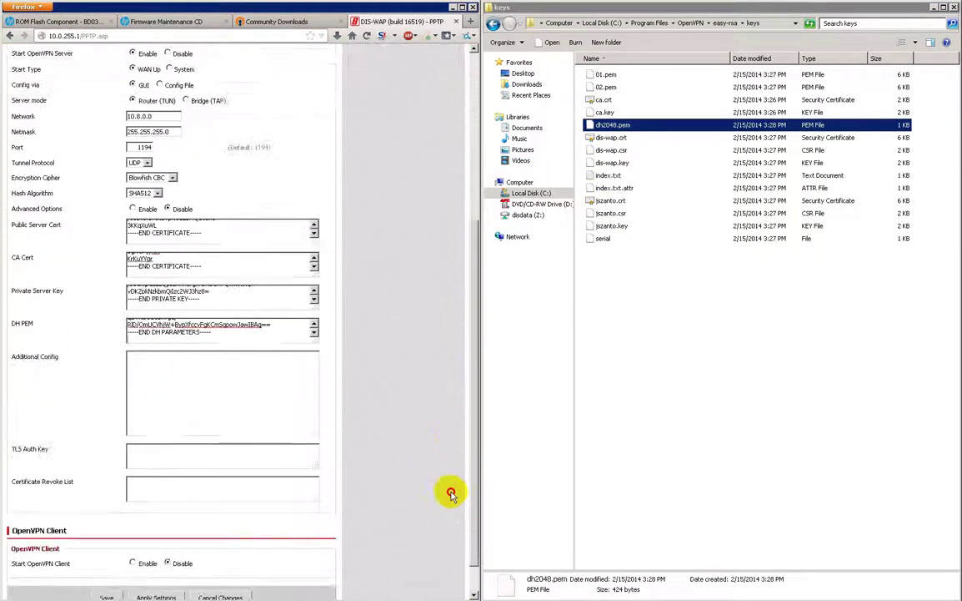
pyautogui.click(111, 563)
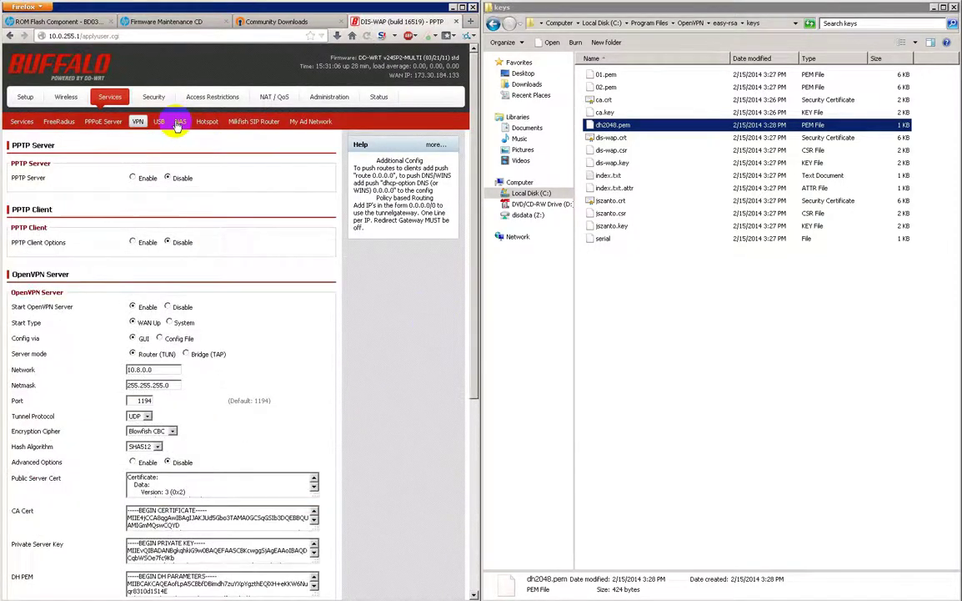
pyautogui.click(166, 100)
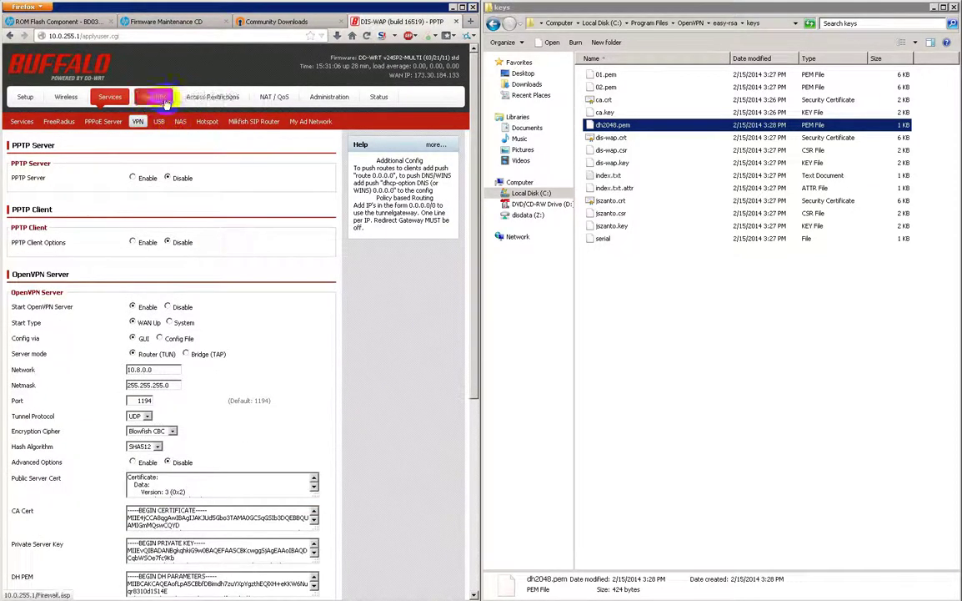
pyautogui.click(329, 97)
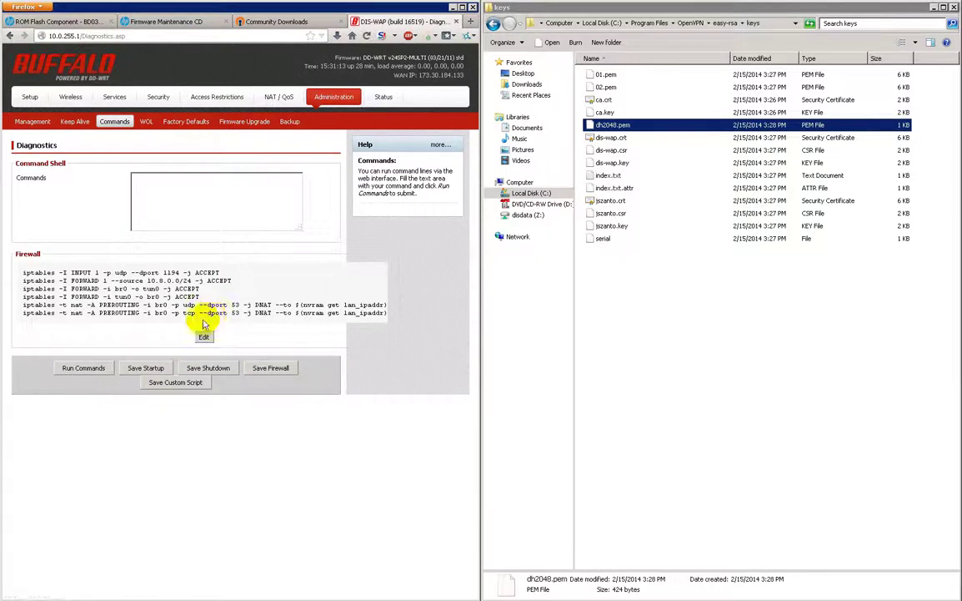
# Copy the saved firewall script's six iptables lines into a new Notepad++ document.
pyautogui.click(203, 336)
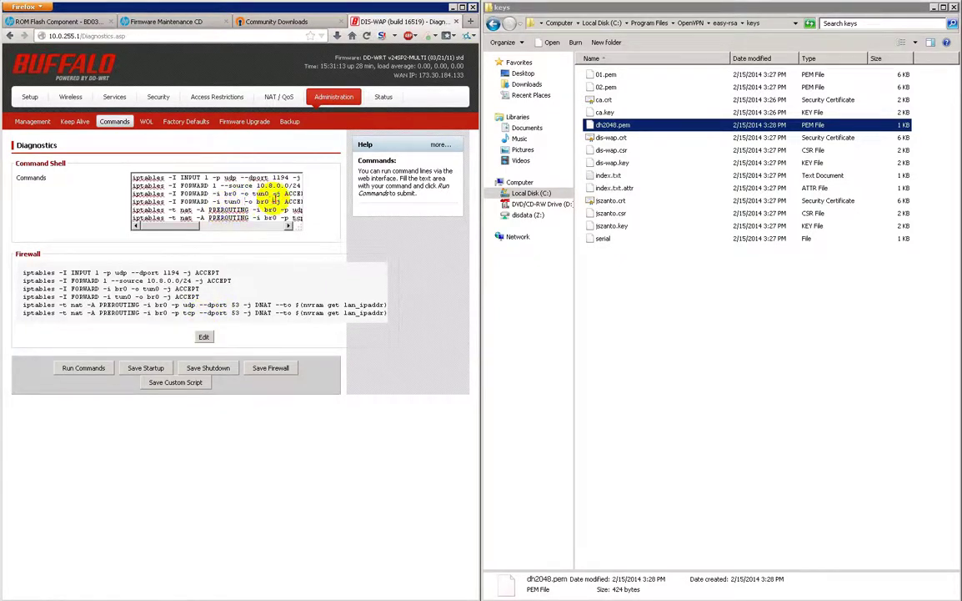
pyautogui.moveTo(276, 197); pyautogui.dragTo(271, 211)
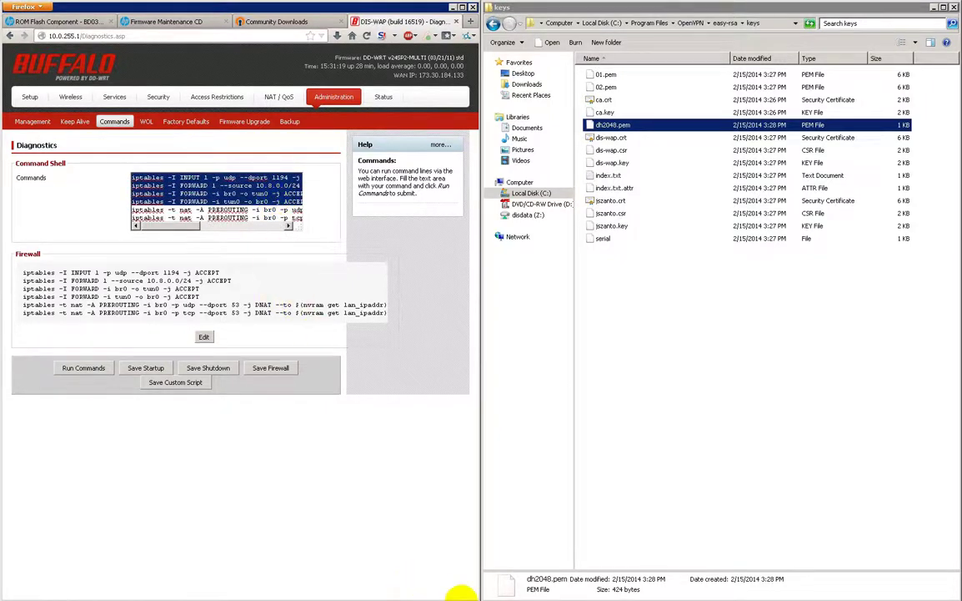
pyautogui.hotkey('ctrl', 'a')
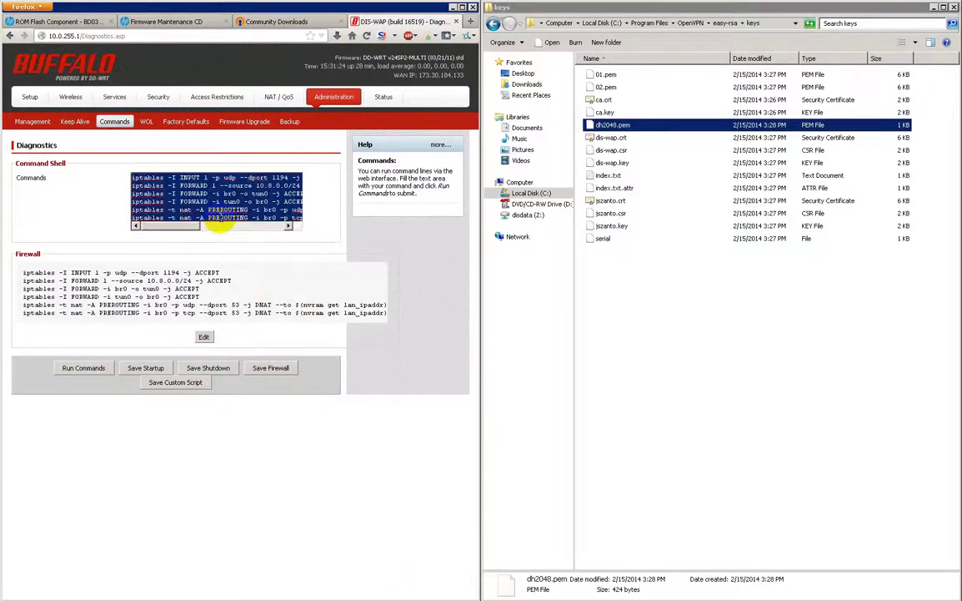
pyautogui.press('super+r')
pyautogui.write('not')
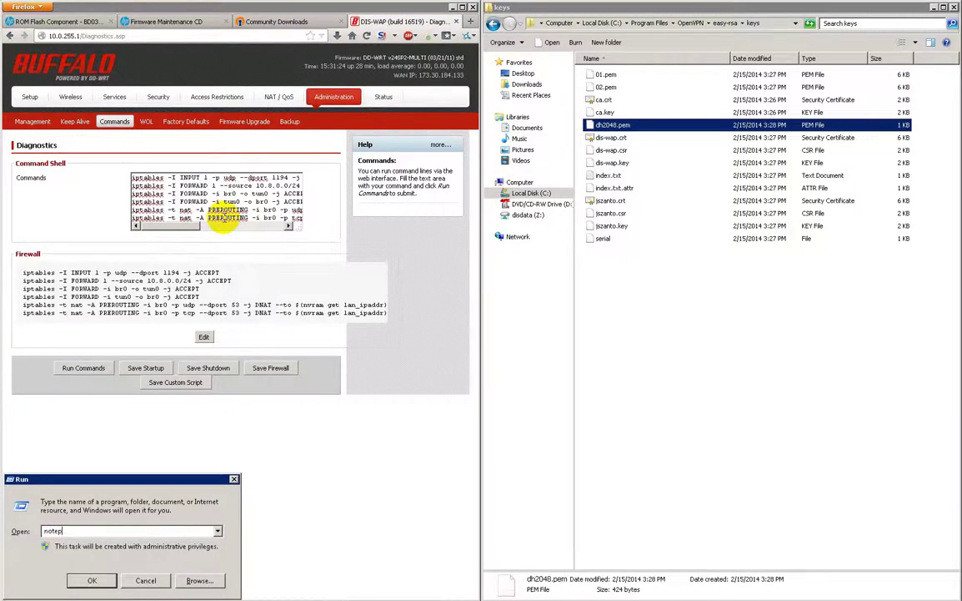
pyautogui.press('Return')
pyautogui.hotkey('ctrl', 'v')
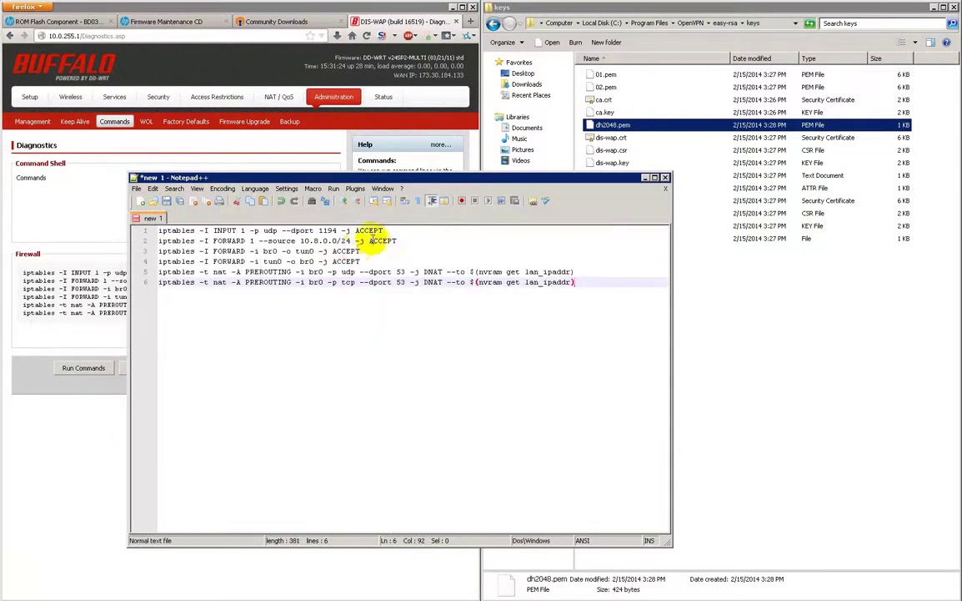
# Edit the line 2 source subnet, then paste all six rules into Commands and Save Firewall.
pyautogui.click(371, 240)
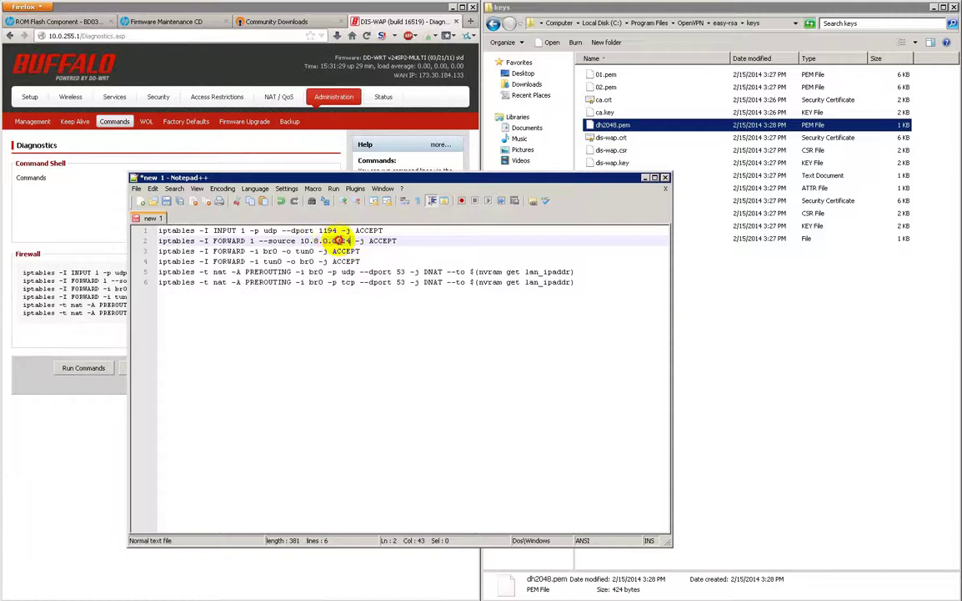
pyautogui.write('192.')
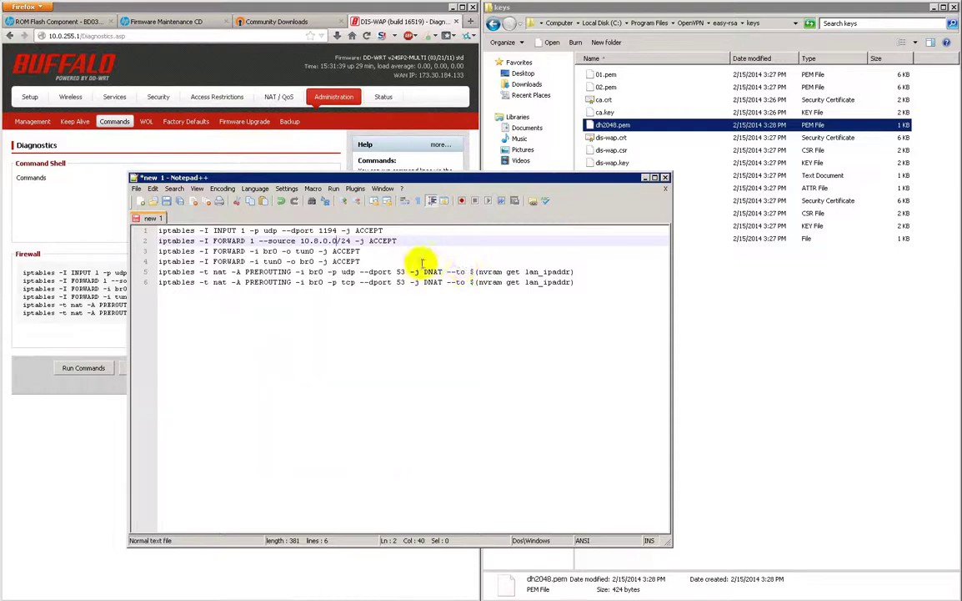
pyautogui.moveTo(567, 281); pyautogui.dragTo(119, 271)
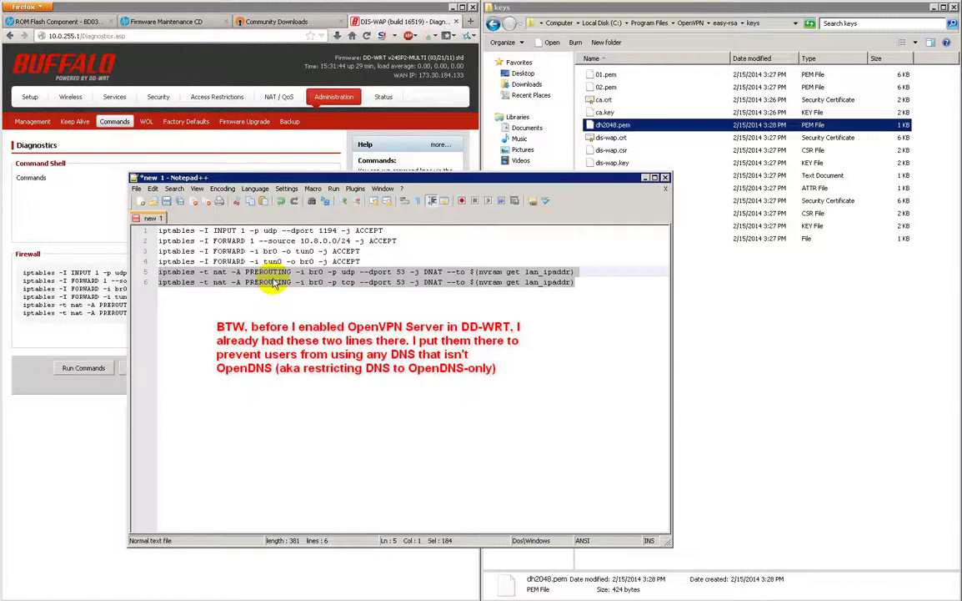
pyautogui.moveTo(363, 261); pyautogui.dragTo(132, 236)
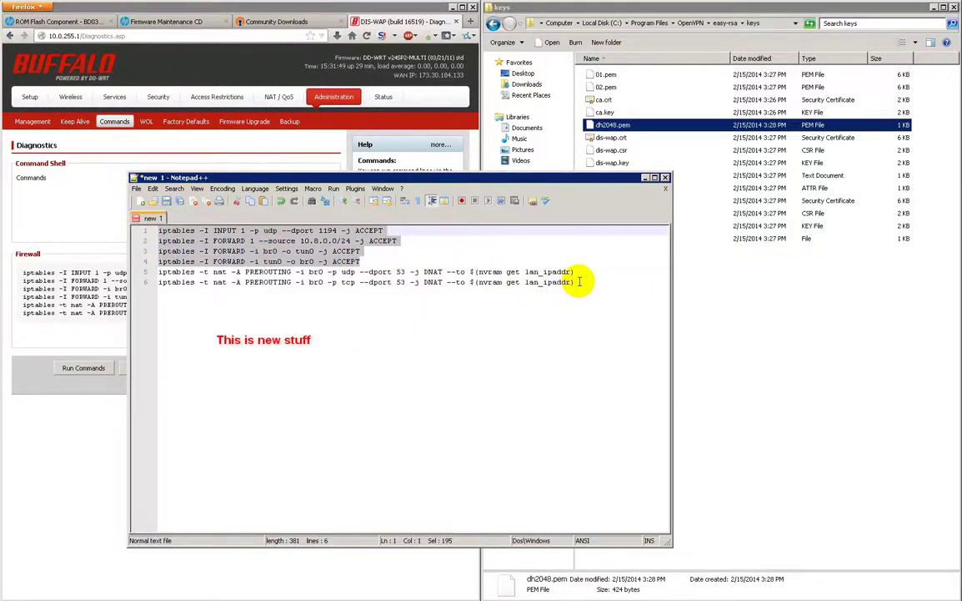
pyautogui.hotkey('ctrl', 'a')
pyautogui.hotkey('ctrl', 'x')
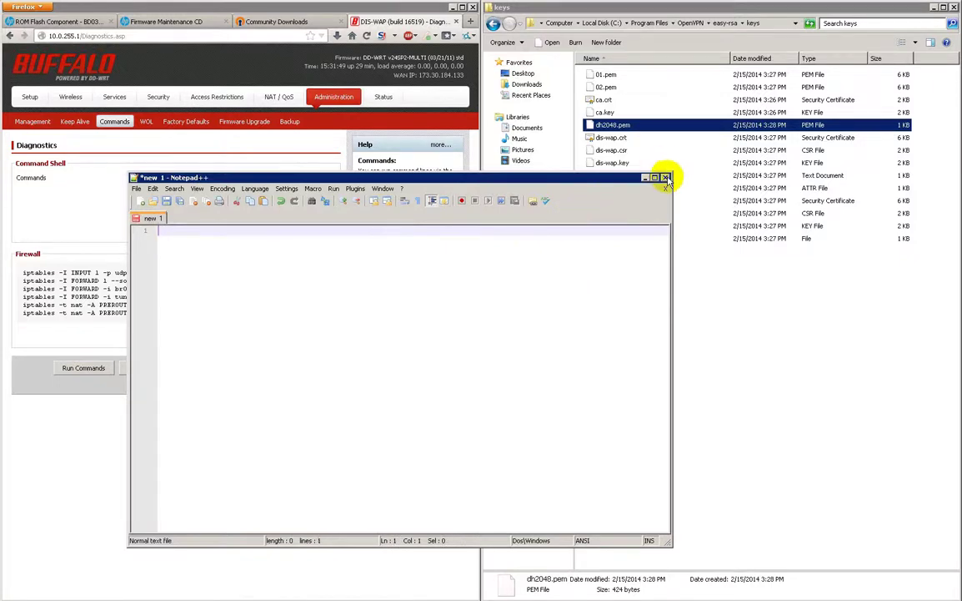
pyautogui.click(645, 177)
pyautogui.hotkey('ctrl', 'v')
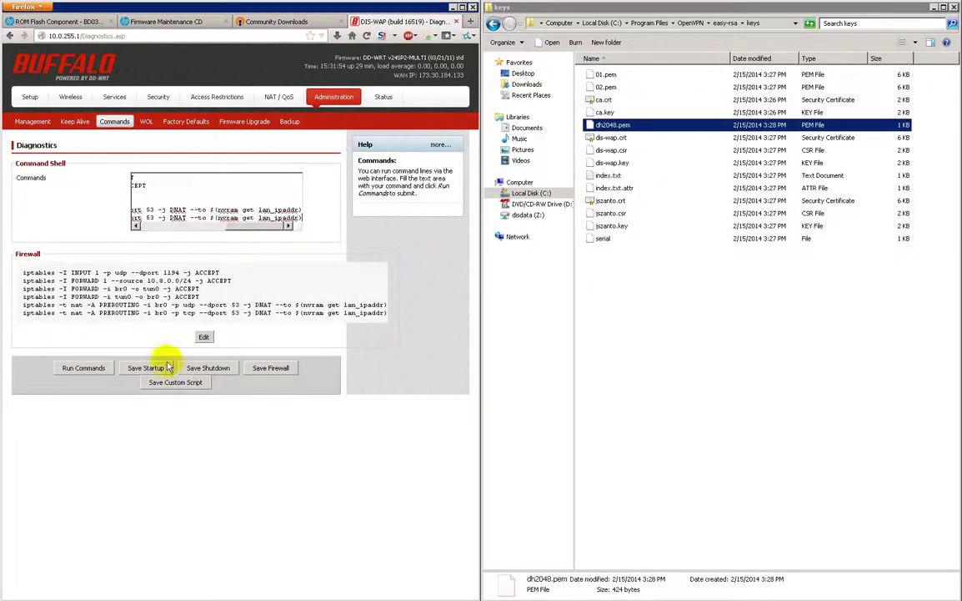
pyautogui.click(278, 370)
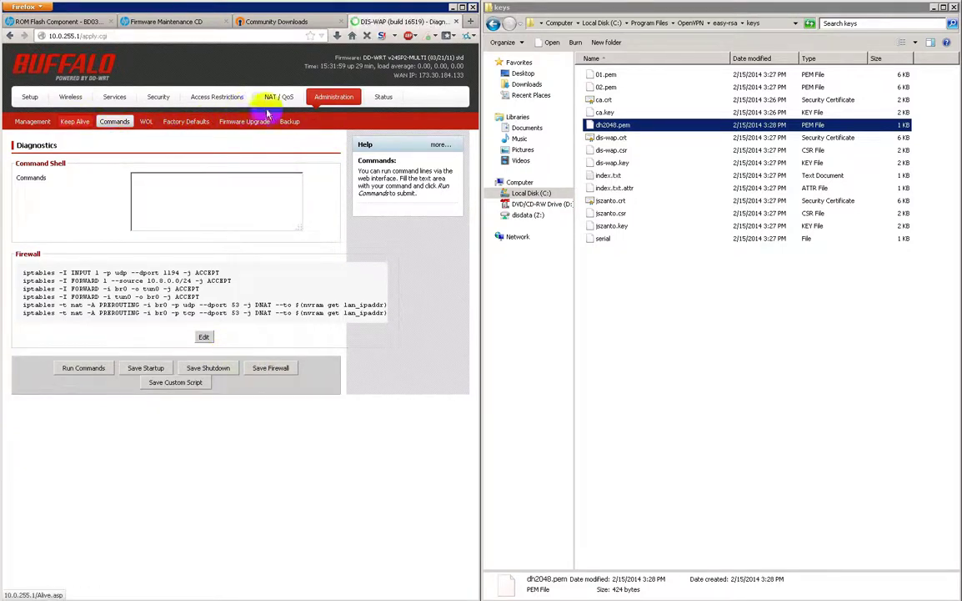
# Reboot the router from Administration > Management, then minimize the Remote Desktop session.
pyautogui.click(116, 123)
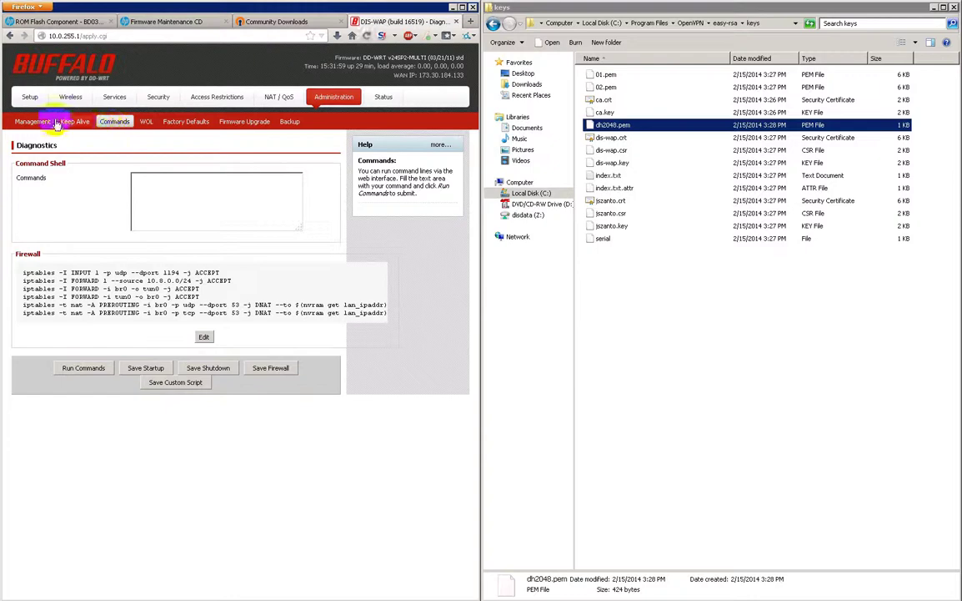
pyautogui.click(19, 119)
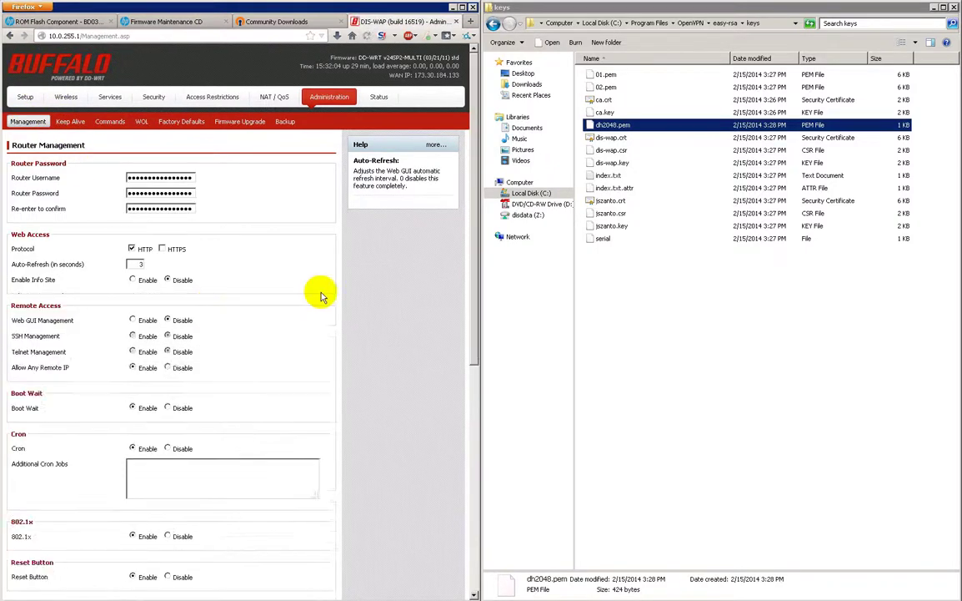
pyautogui.scroll(-10, 217, 476)
pyautogui.scroll(-1, 208, 442)
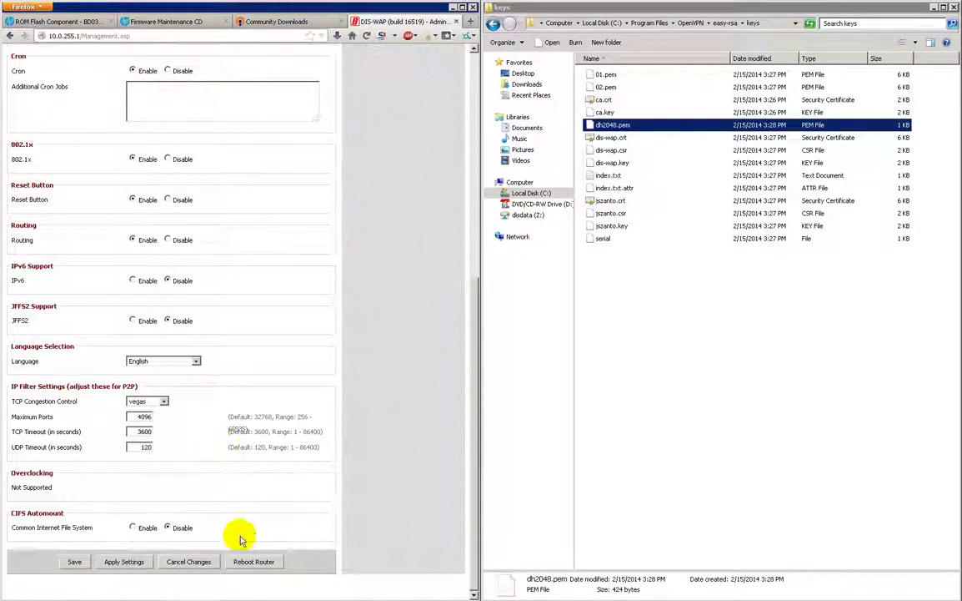
pyautogui.click(250, 561)
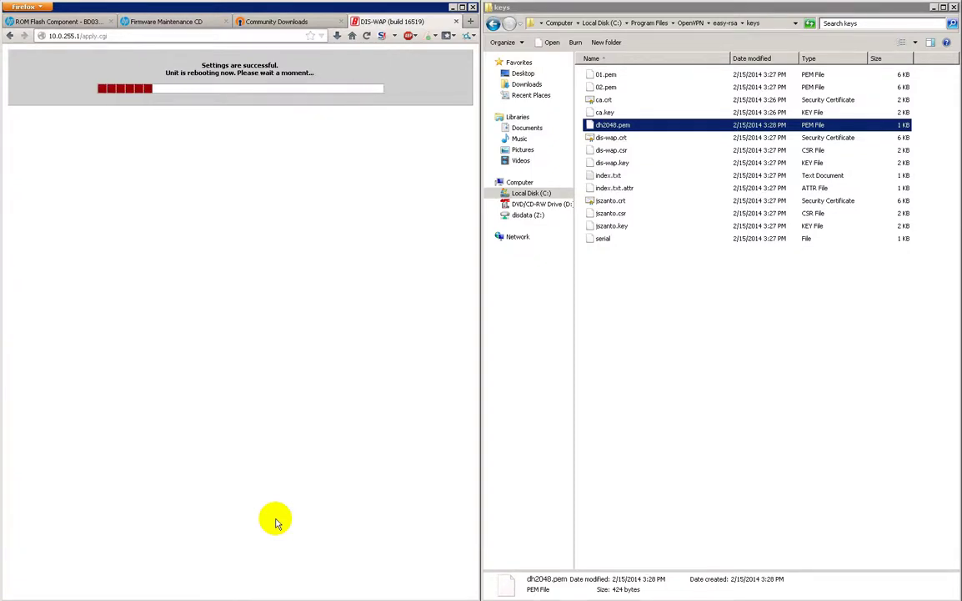
pyautogui.moveTo(534, 7)
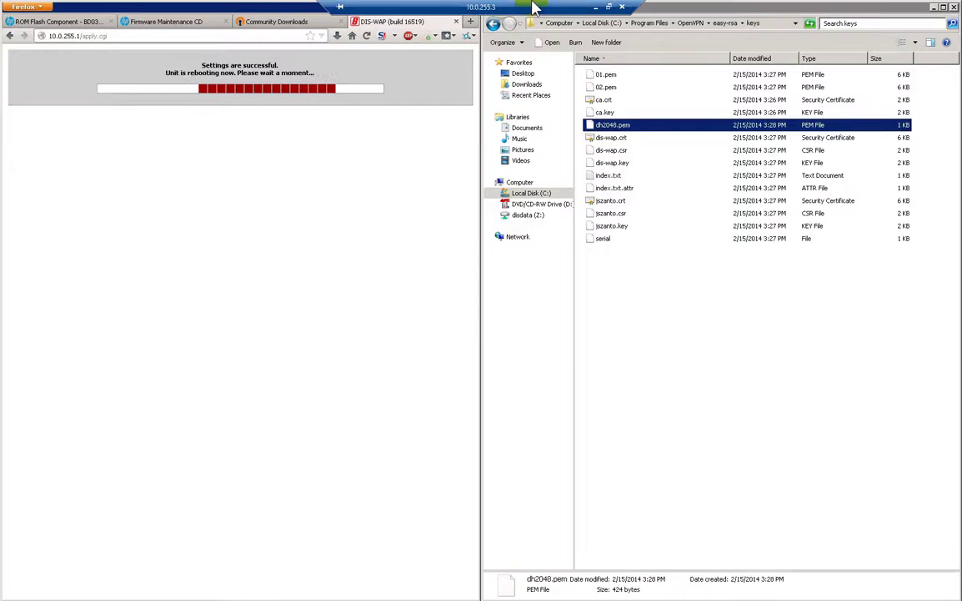
pyautogui.click(597, 8)
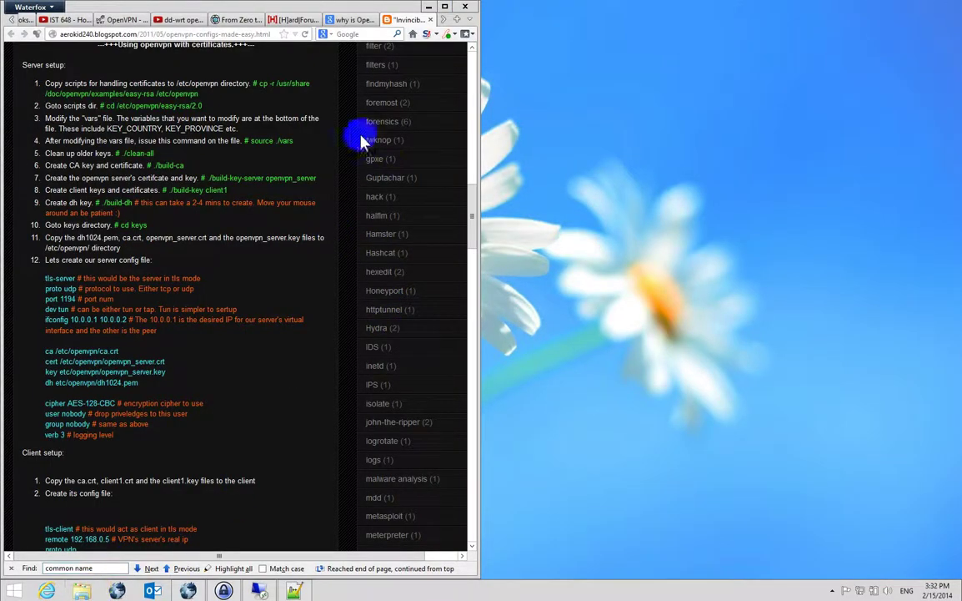
# Switch to the OpenVPN Community Downloads tab and pick out the 64-bit Windows installer.
pyautogui.click(447, 20)
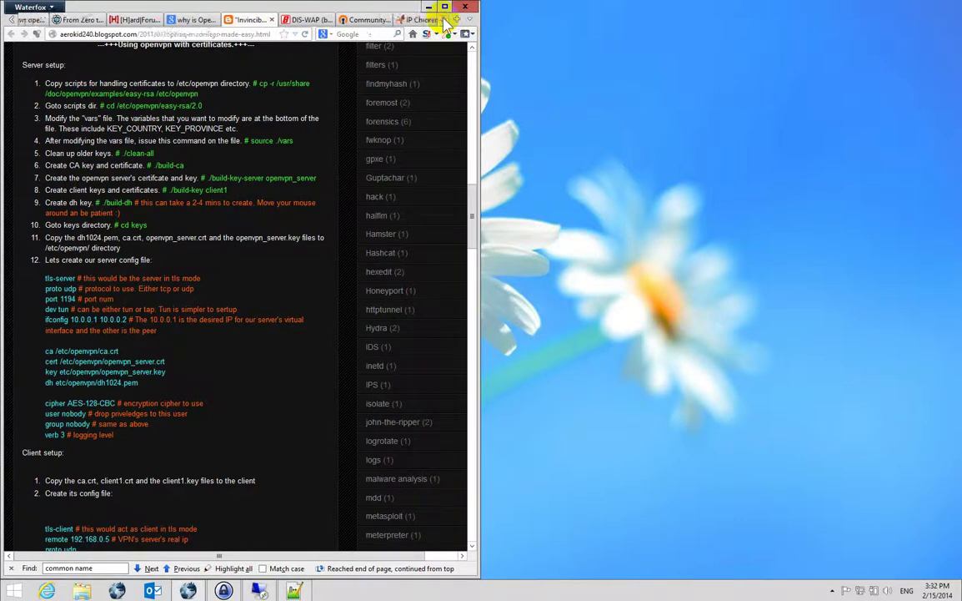
pyautogui.click(354, 20)
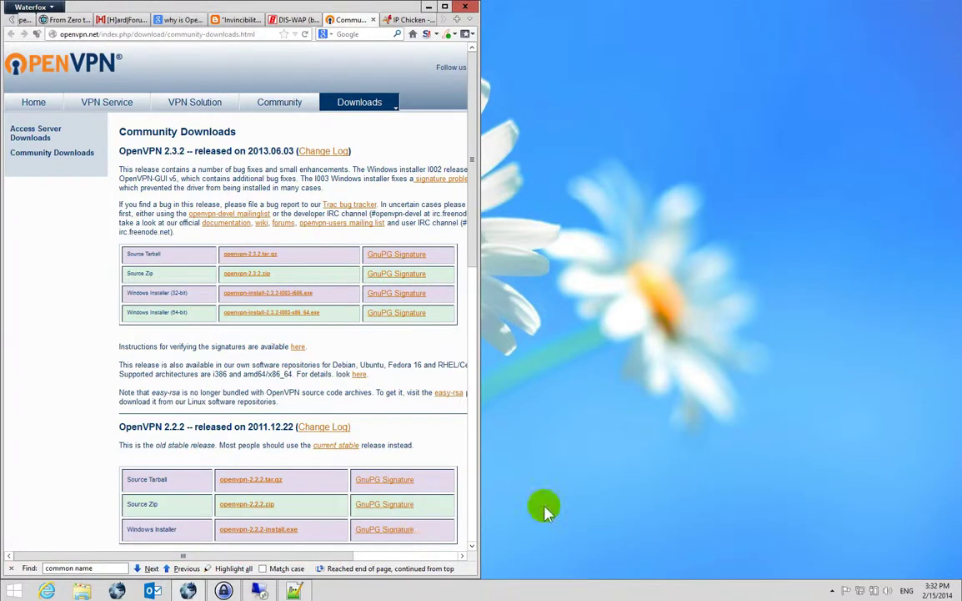
pyautogui.doubleClick(161, 311)
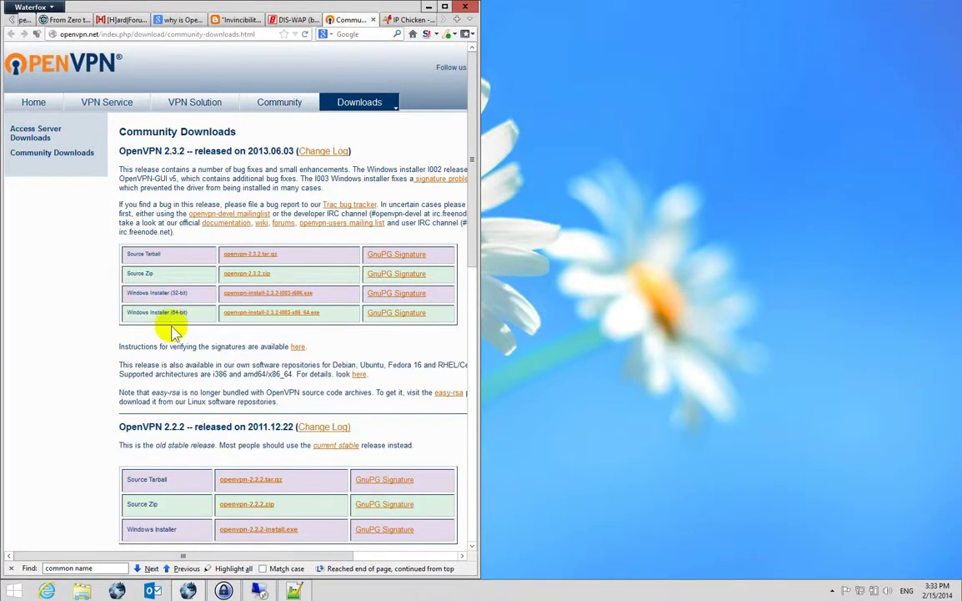
# Confirm in System properties that the laptop runs 64-bit Windows 8.1 Pro.
pyautogui.press('super+x')
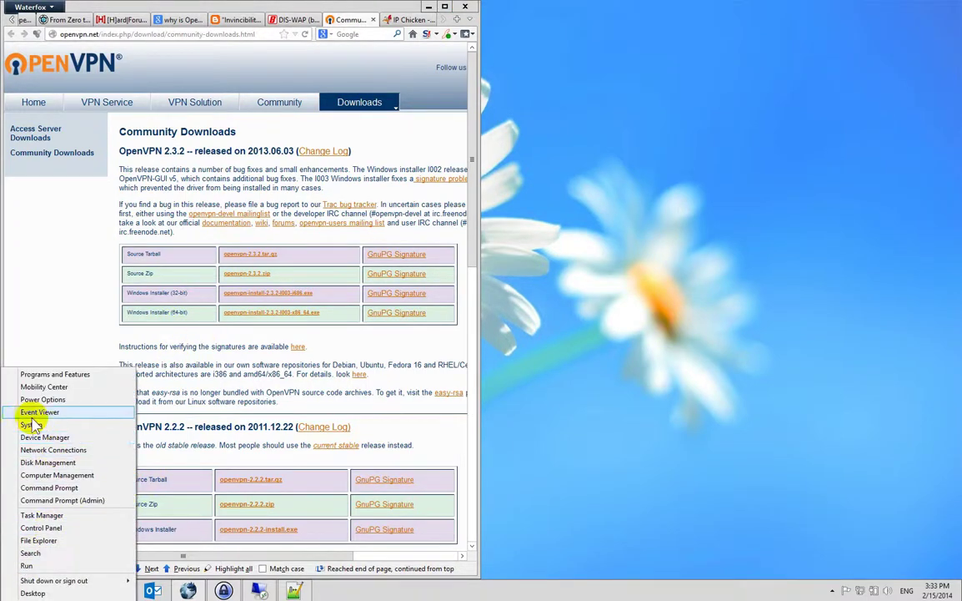
pyautogui.click(248, 375)
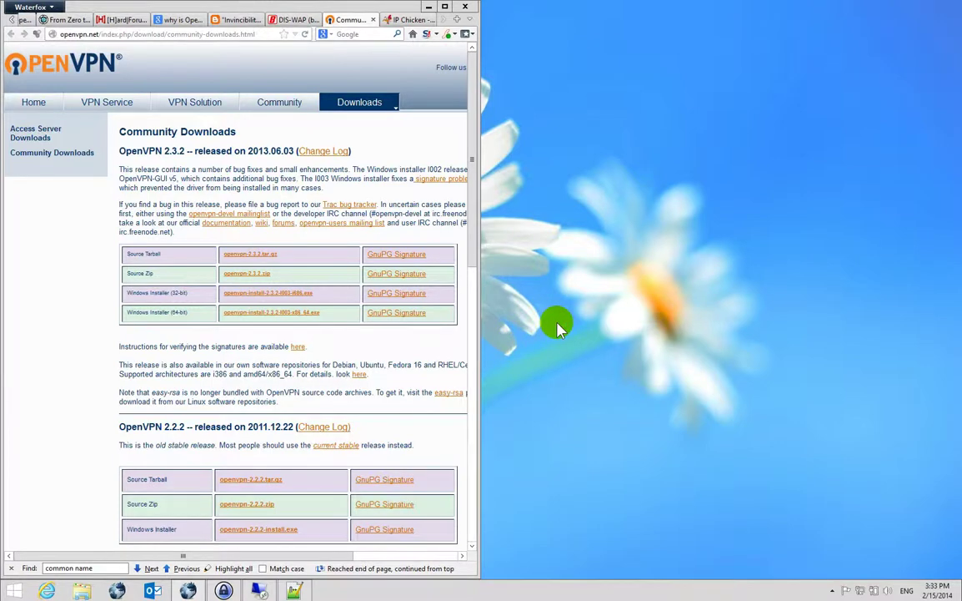
pyautogui.press('super+Pause')
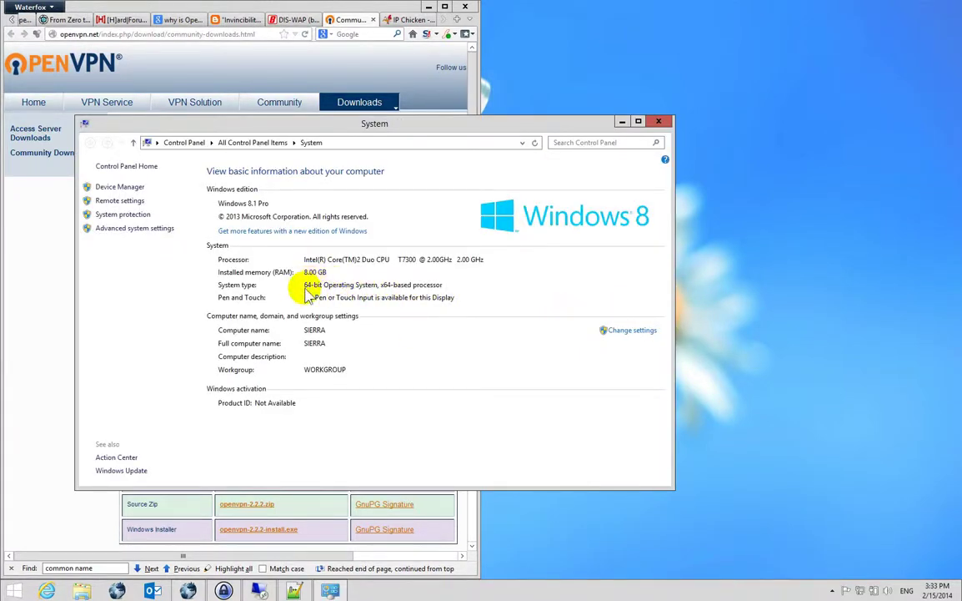
pyautogui.click(659, 122)
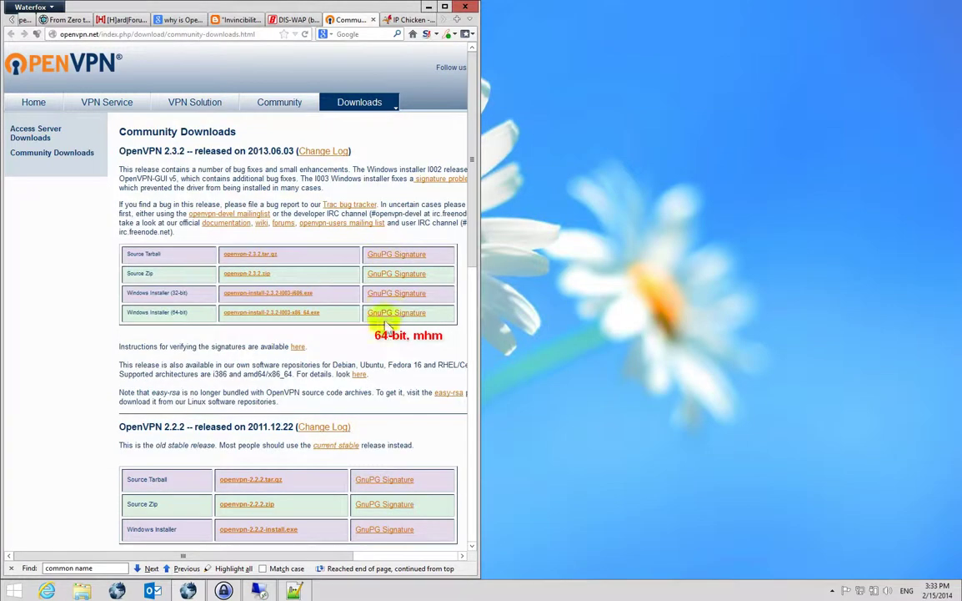
# Download the 64-bit OpenVPN 2.3.2 installer to Downloads, replacing the existing copy.
pyautogui.click(305, 319)
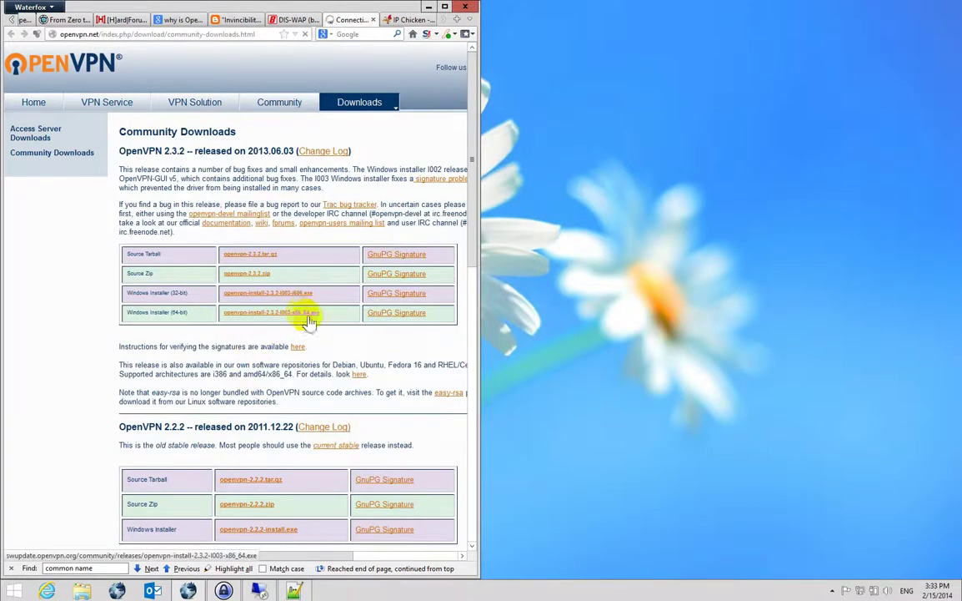
pyautogui.click(369, 155)
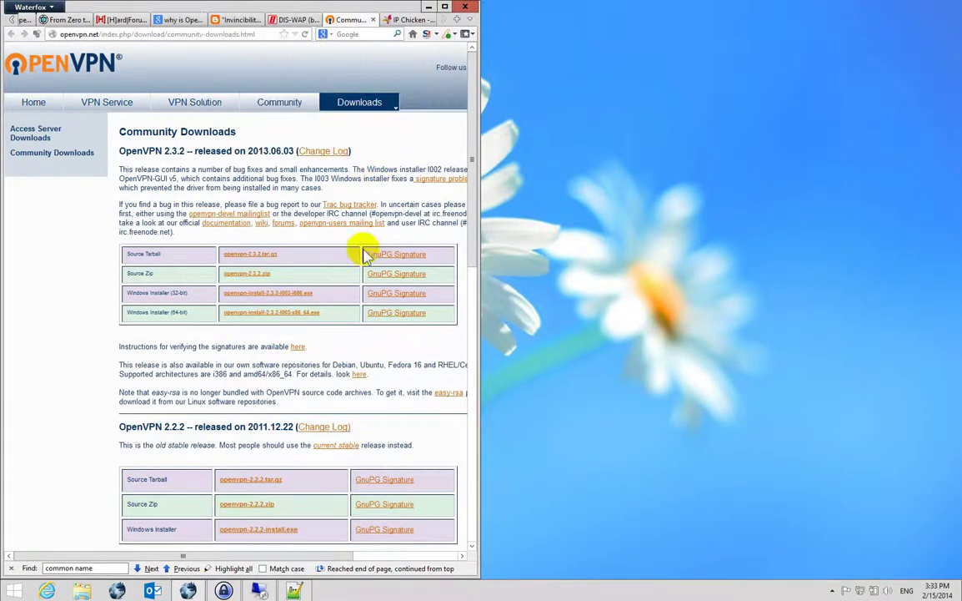
pyautogui.click(459, 322)
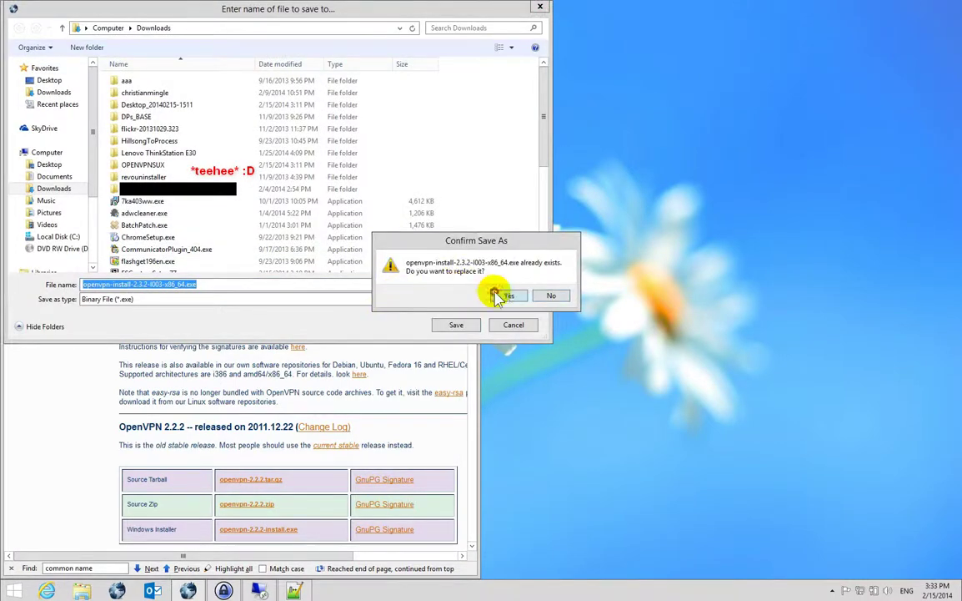
pyautogui.click(498, 296)
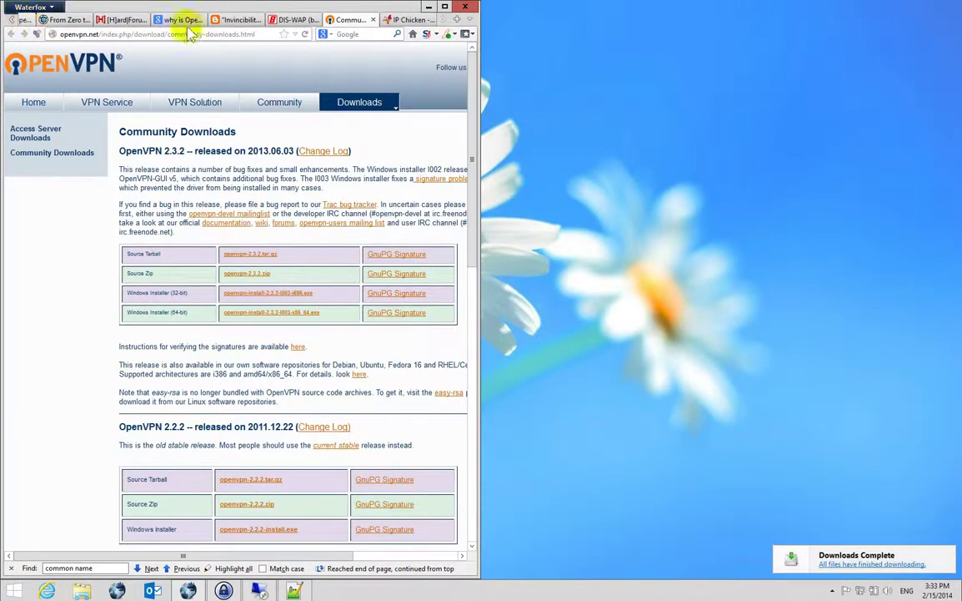
# Open the installer's containing folder and run openvpn-install-2.3.2-I003-x86_64.exe as administrator.
pyautogui.hotkey('ctrl', 'shift', 'y')
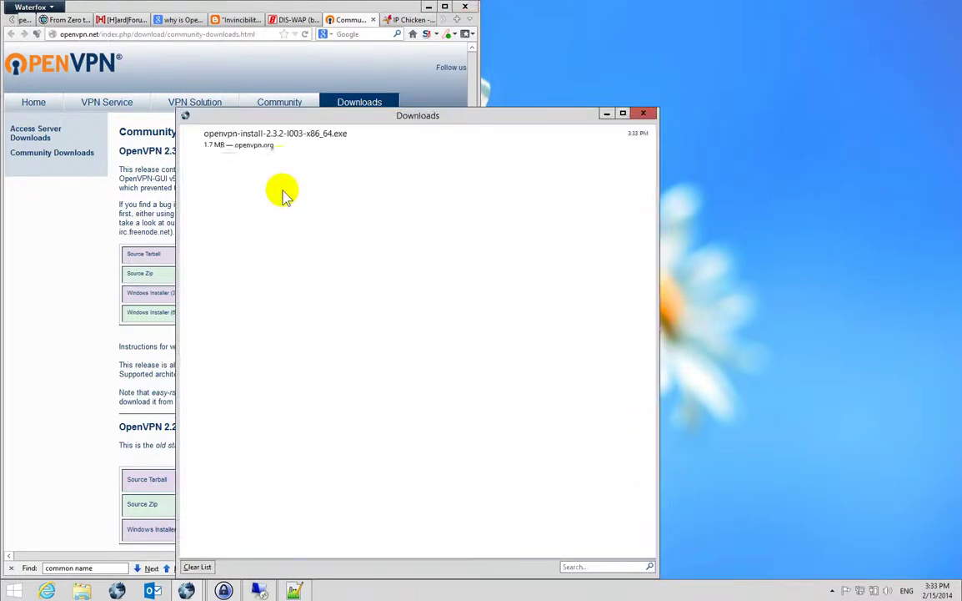
pyautogui.click(290, 142)
pyautogui.rightClick(291, 142)
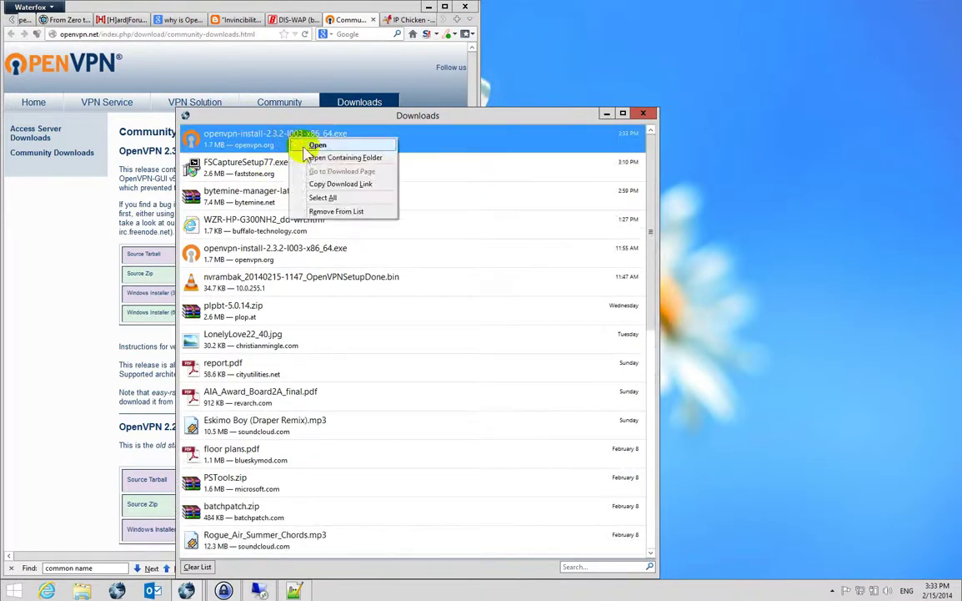
pyautogui.click(325, 157)
pyautogui.click(649, 115)
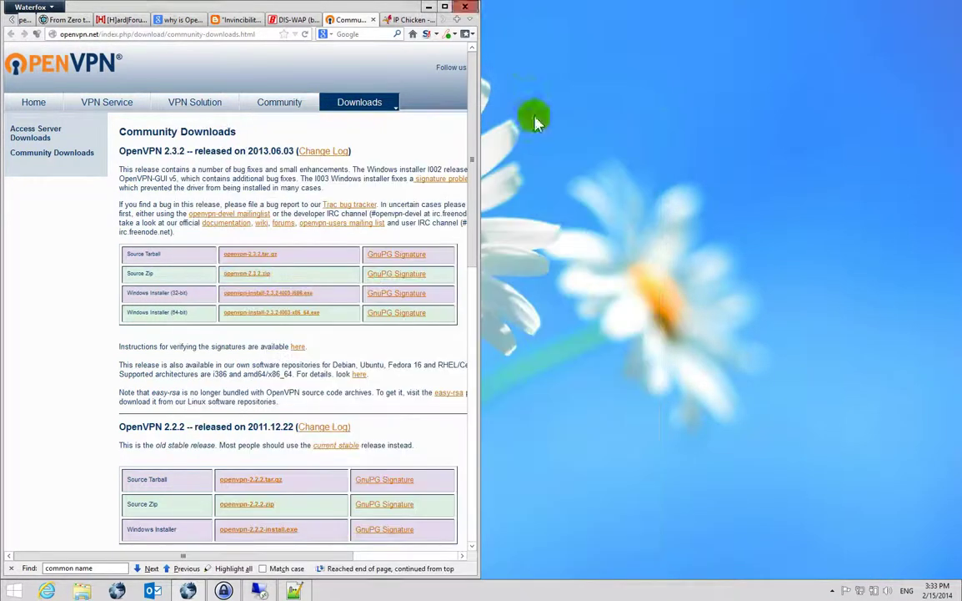
pyautogui.click(250, 477)
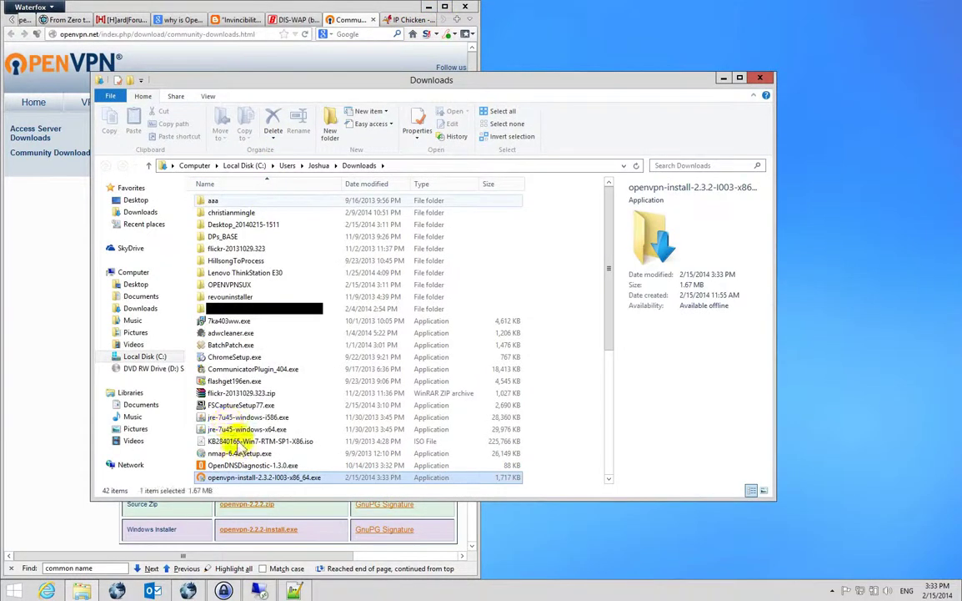
pyautogui.rightClick(258, 477)
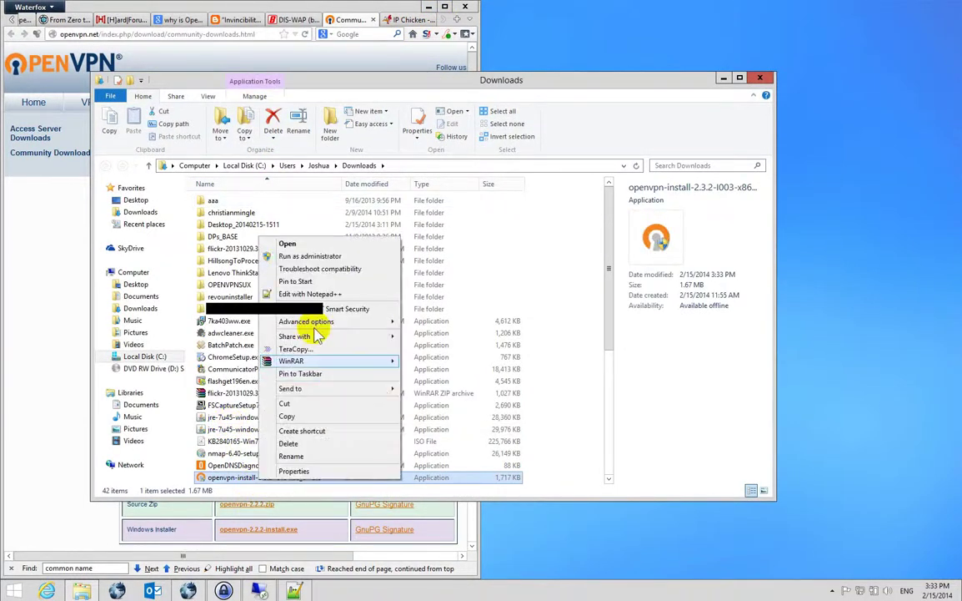
pyautogui.click(310, 256)
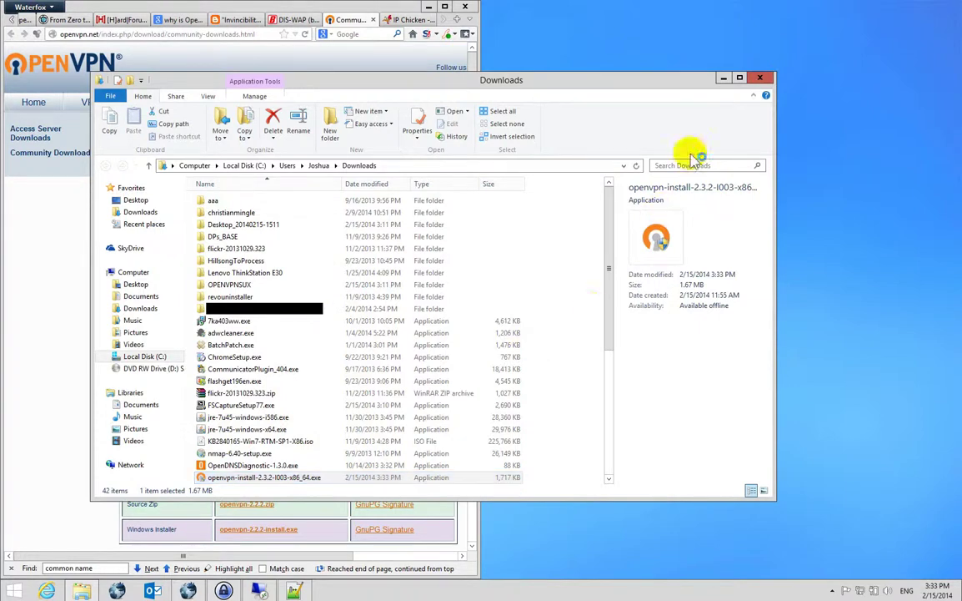
pyautogui.click(761, 78)
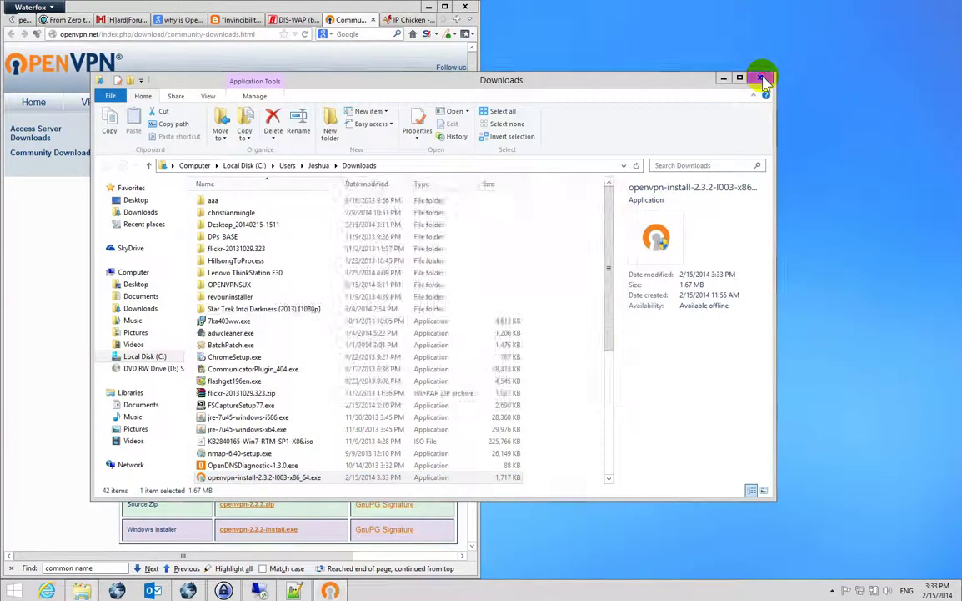
# Run OpenVPN setup with all components selected, including advanced dependencies, and start installing.
pyautogui.click(543, 386)
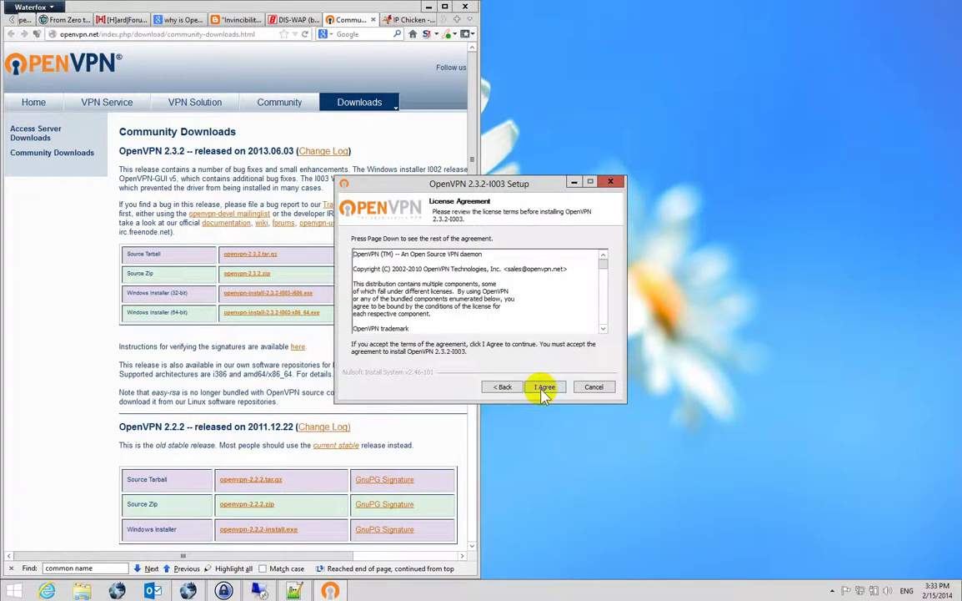
pyautogui.click(543, 386)
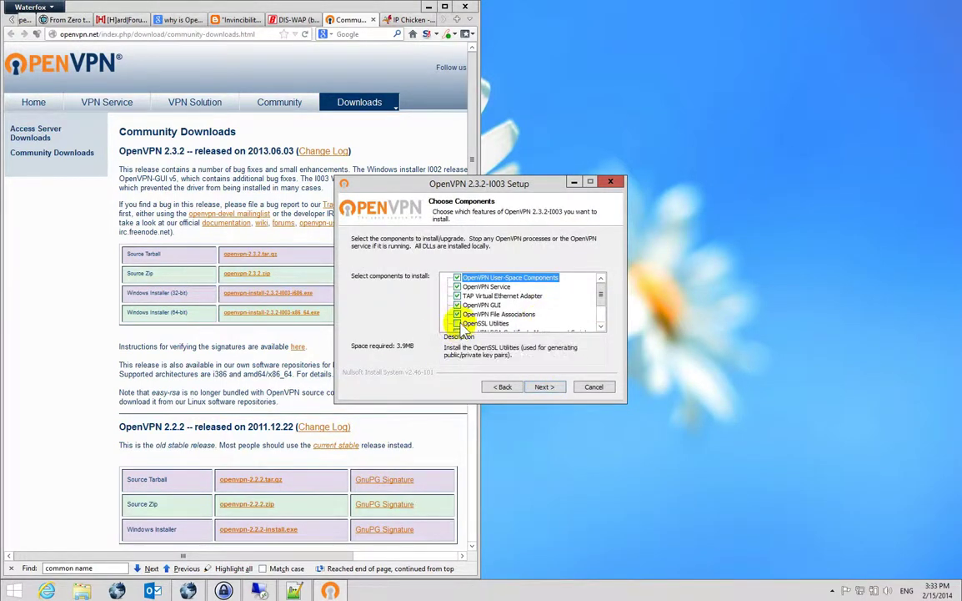
pyautogui.scroll(-2, 451, 313)
pyautogui.click(480, 296)
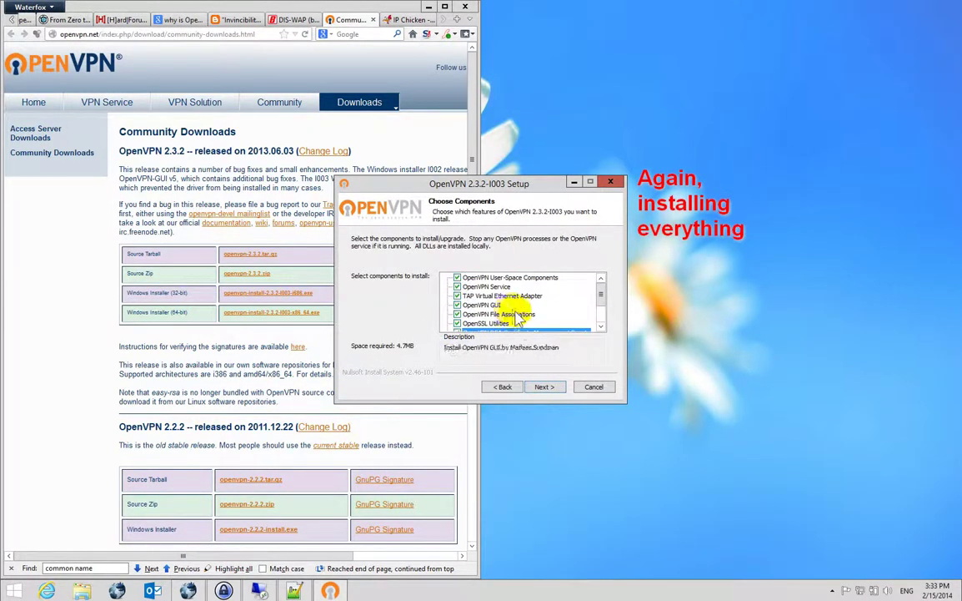
pyautogui.click(447, 323)
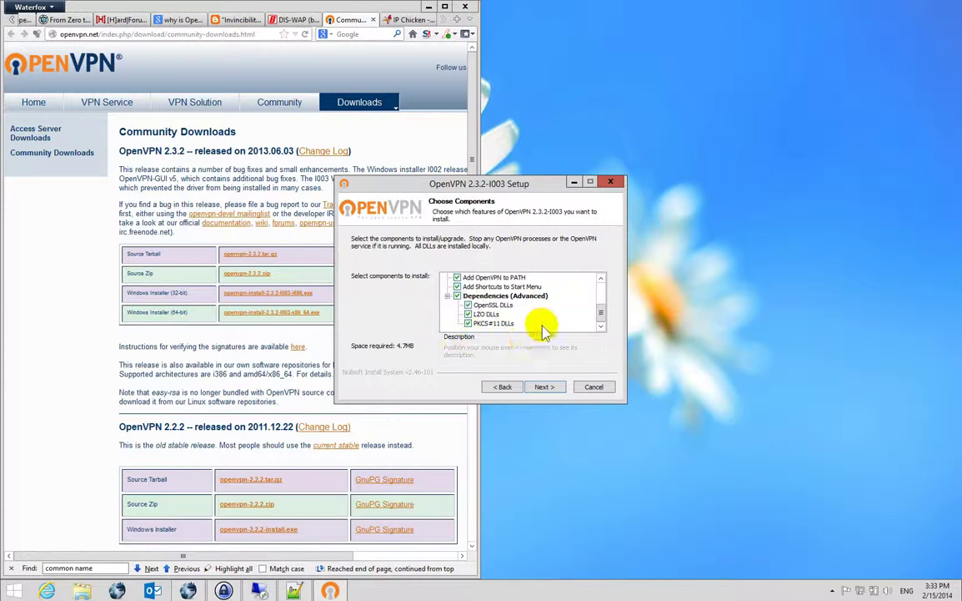
pyautogui.click(544, 386)
pyautogui.click(544, 386)
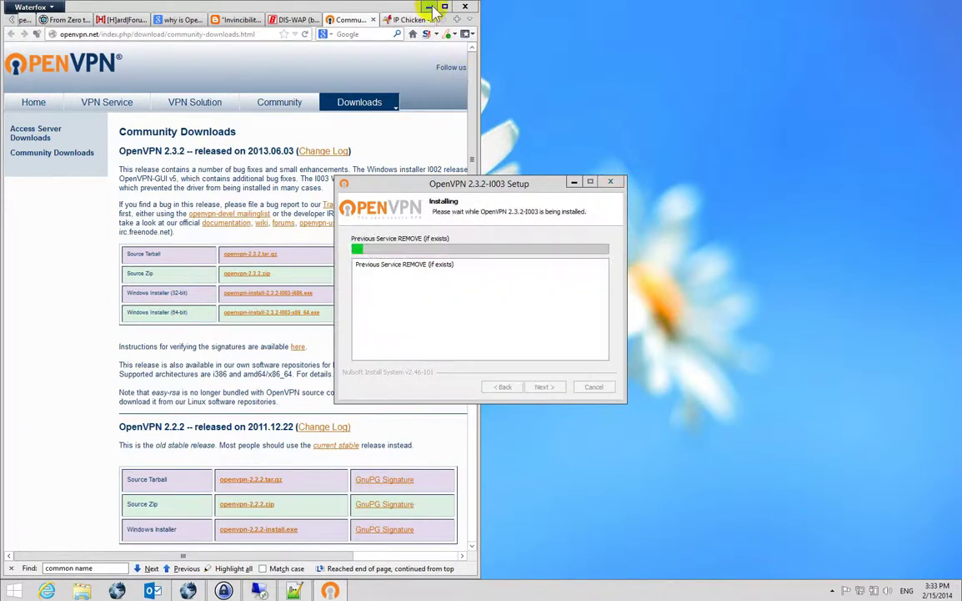
# Open Program Files on the \\10.0.255.3\C$ share beside the installer window.
pyautogui.click(428, 6)
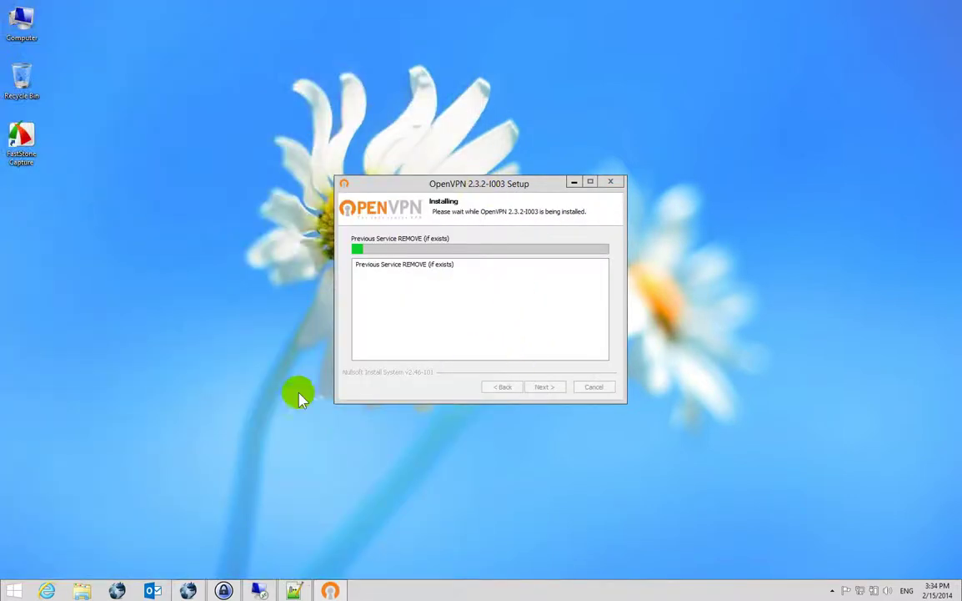
pyautogui.press('super+r')
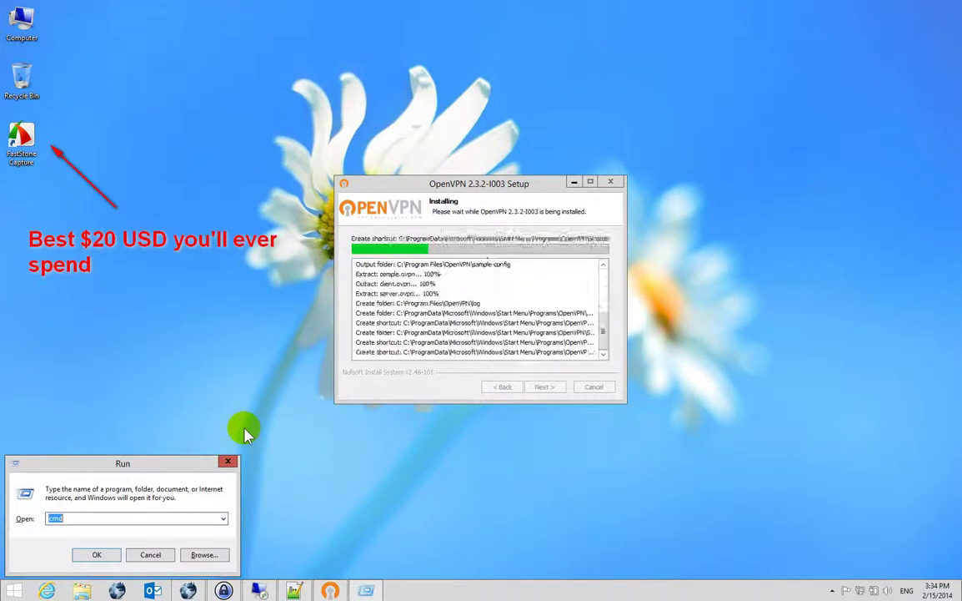
pyautogui.write('\\10.0.255.')
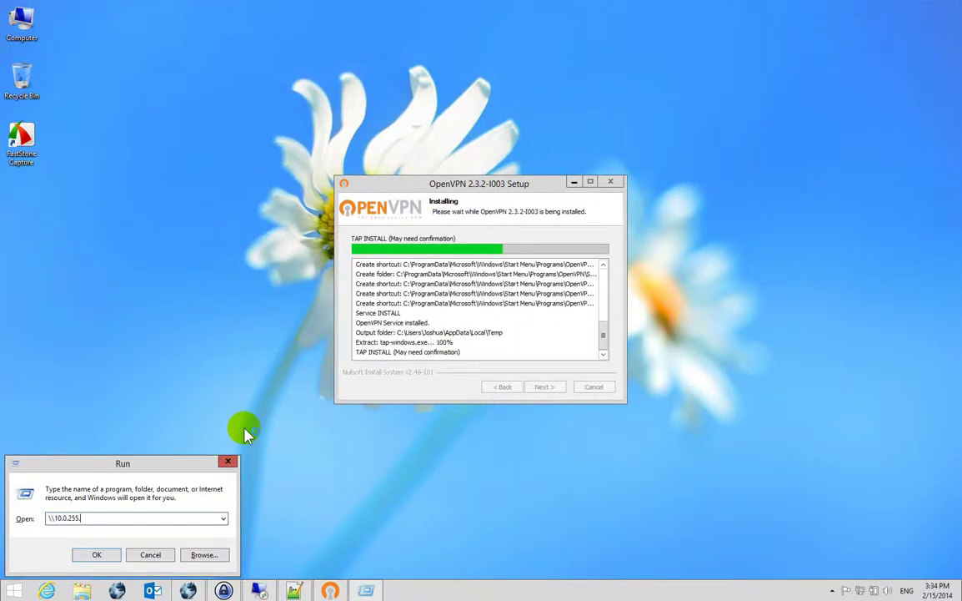
pyautogui.press('Down')
pyautogui.press('Return')
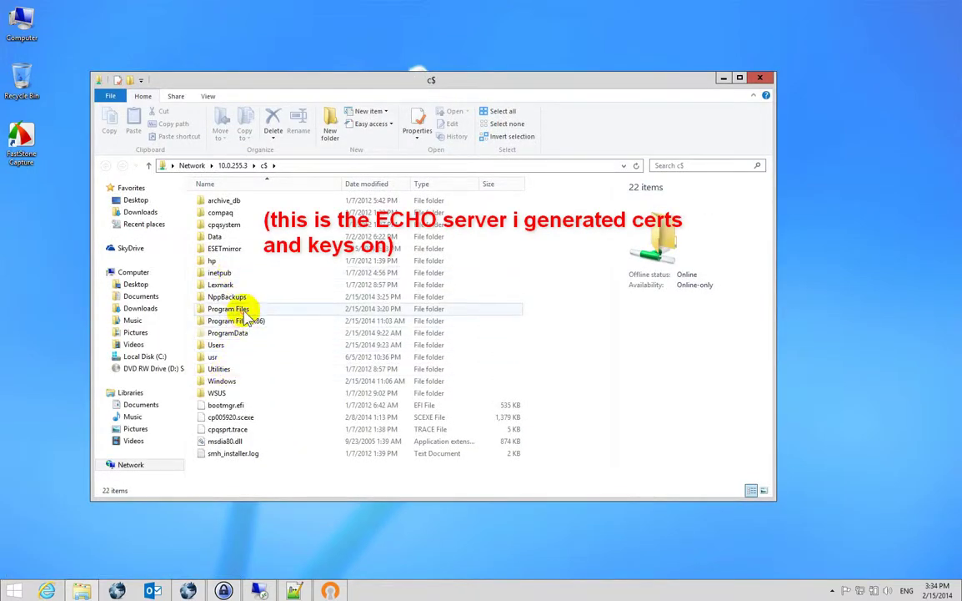
pyautogui.click(229, 309)
pyautogui.moveTo(333, 84); pyautogui.dragTo(690, 121)
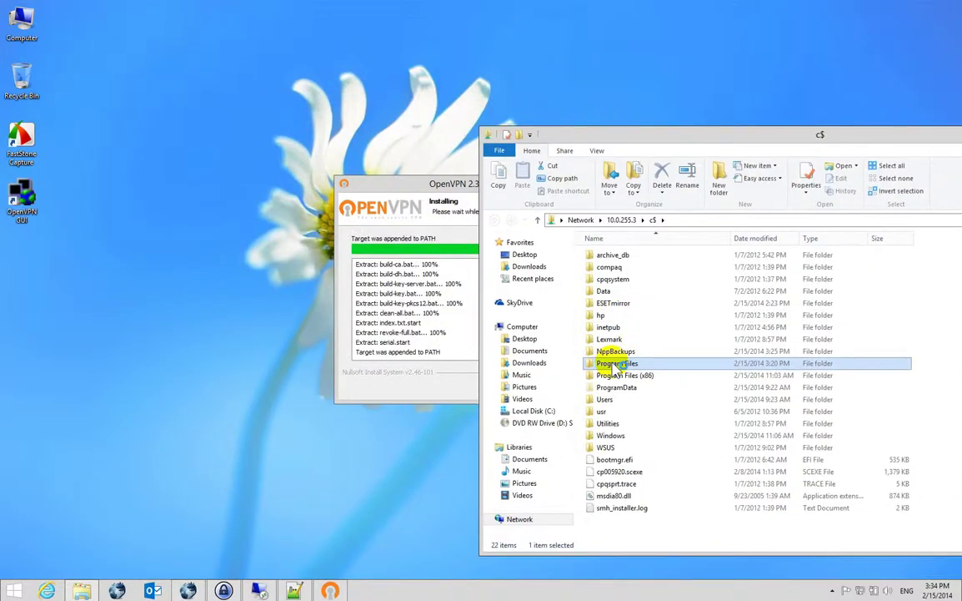
pyautogui.moveTo(398, 184); pyautogui.dragTo(198, 159)
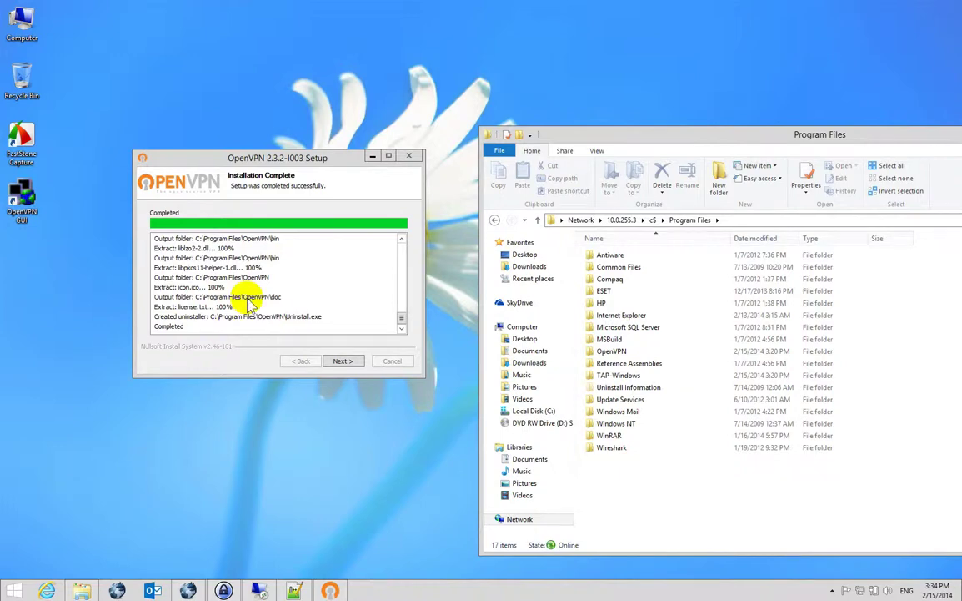
pyautogui.press('super+e')
# Finish the OpenVPN installer with the show-readme option turned off.
pyautogui.click(171, 252)
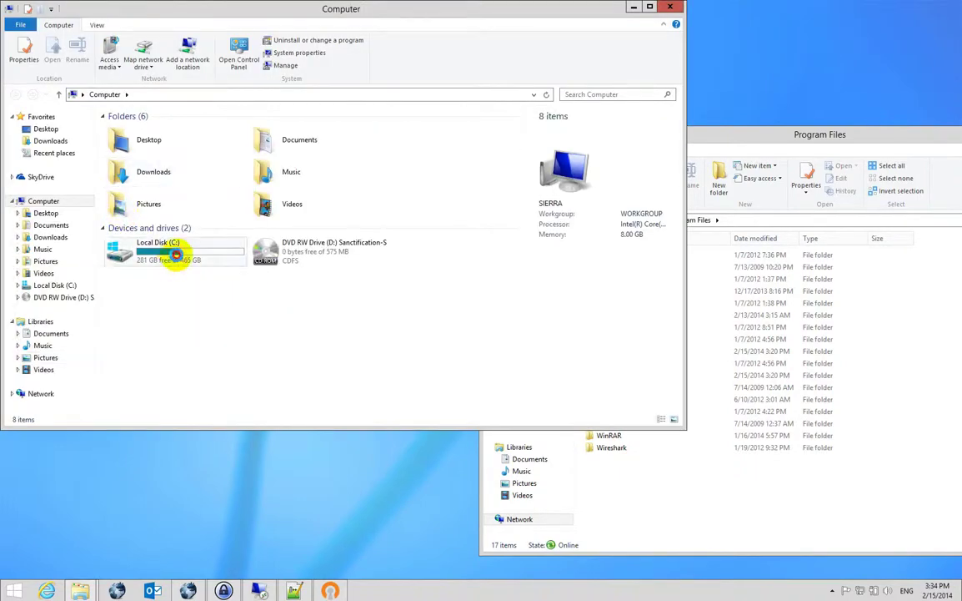
pyautogui.click(329, 588)
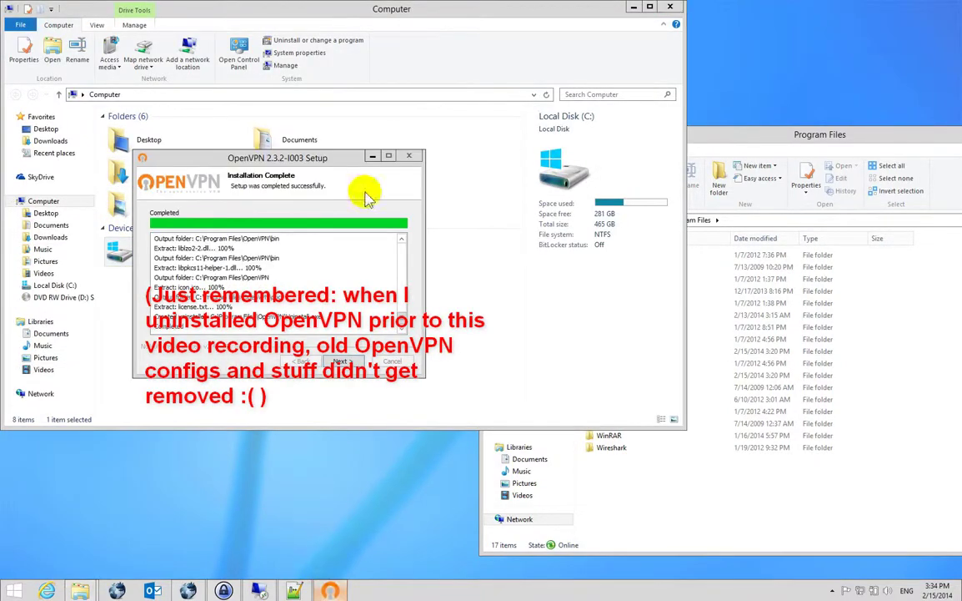
pyautogui.moveTo(363, 159); pyautogui.dragTo(372, 336)
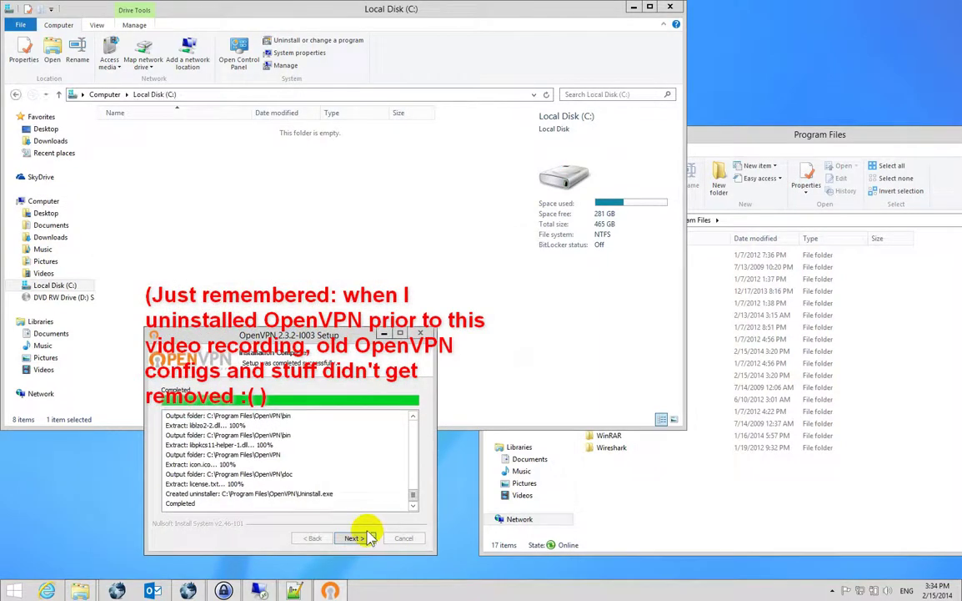
pyautogui.click(355, 538)
pyautogui.click(280, 433)
pyautogui.click(355, 538)
# Navigate to the local C:\Program Files\OpenVPN\config folder.
pyautogui.click(150, 214)
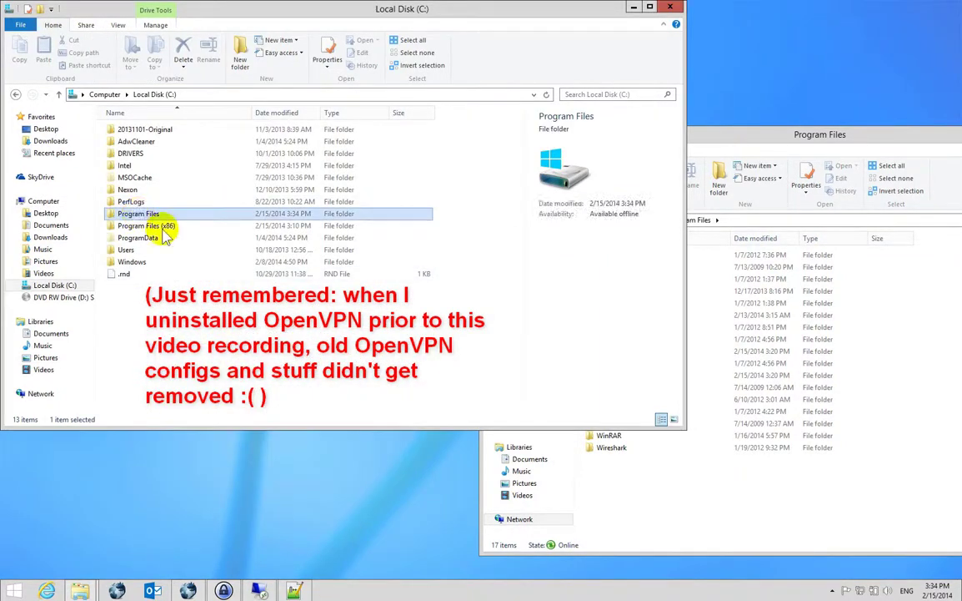
pyautogui.doubleClick(171, 233)
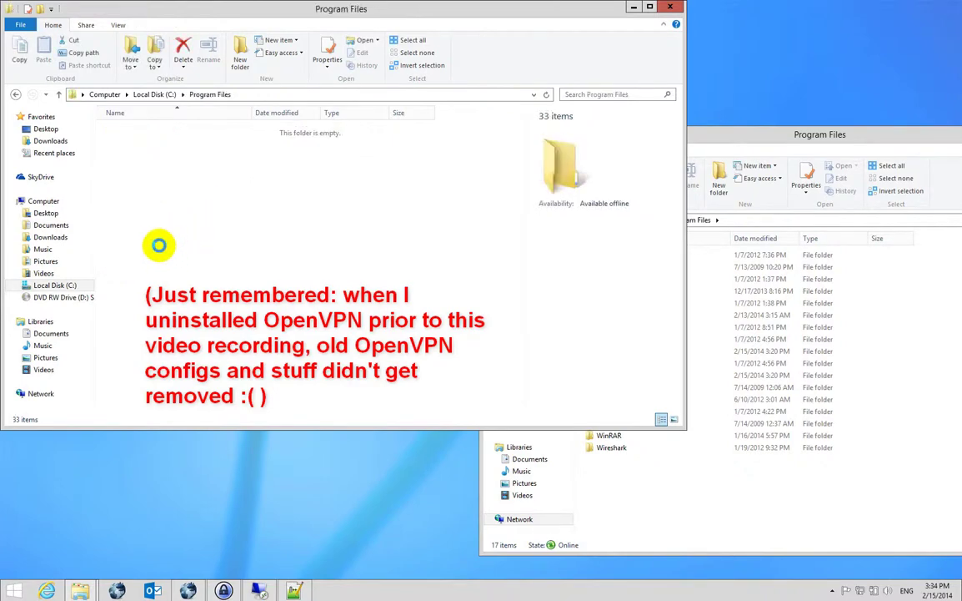
pyautogui.click(178, 226)
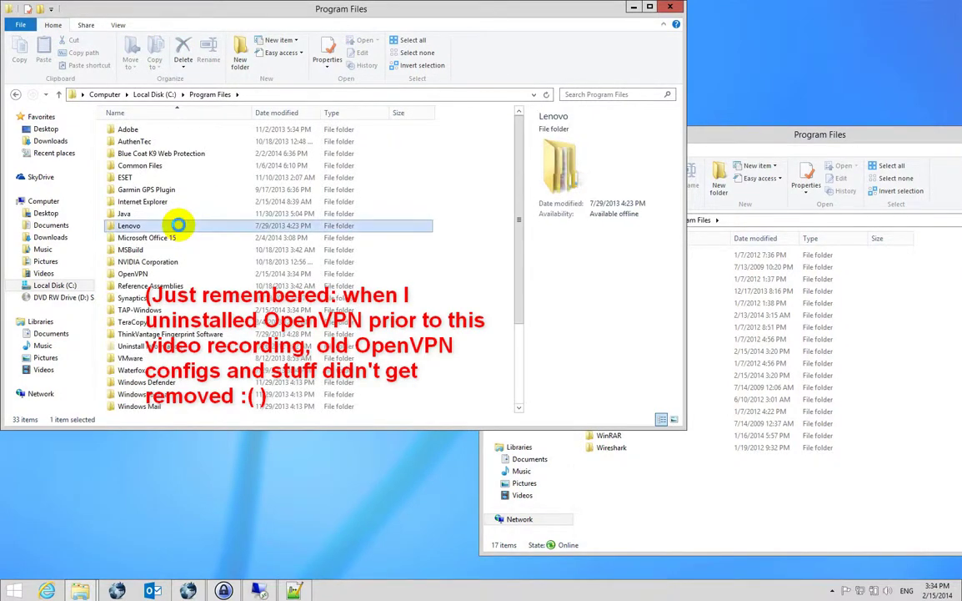
pyautogui.press('Down')
pyautogui.press('Down')
pyautogui.press('Down')
pyautogui.press('Down')
pyautogui.press('Return')
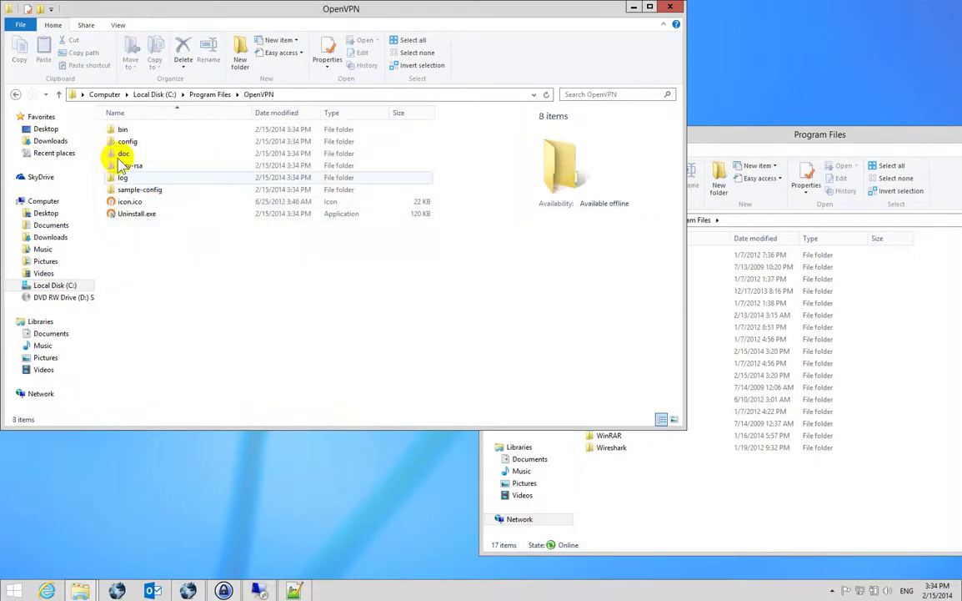
pyautogui.doubleClick(126, 143)
# Inspect the old client.ovpn in Notepad++, then close it without saving.
pyautogui.click(131, 141)
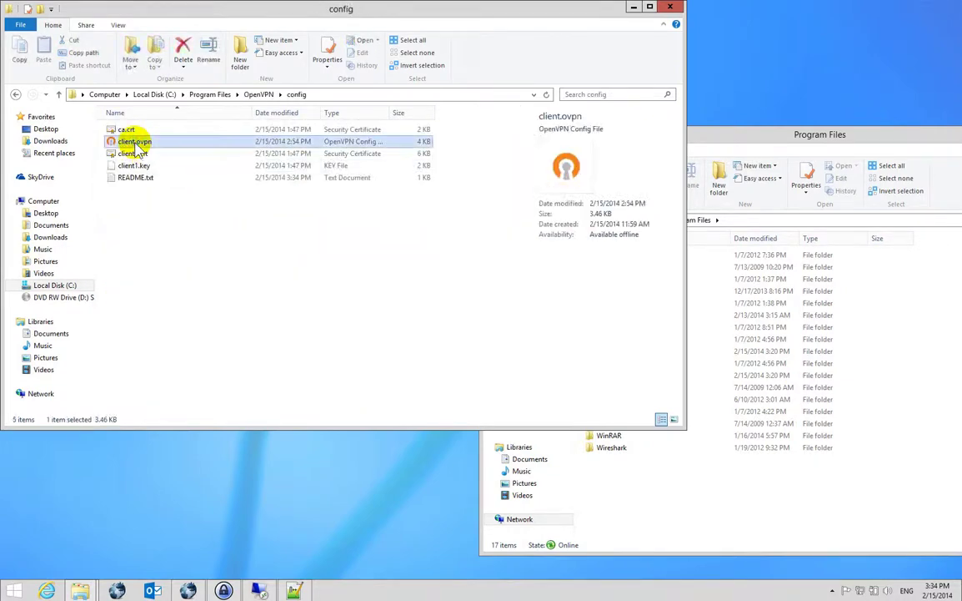
pyautogui.rightClick(135, 143)
pyautogui.click(170, 176)
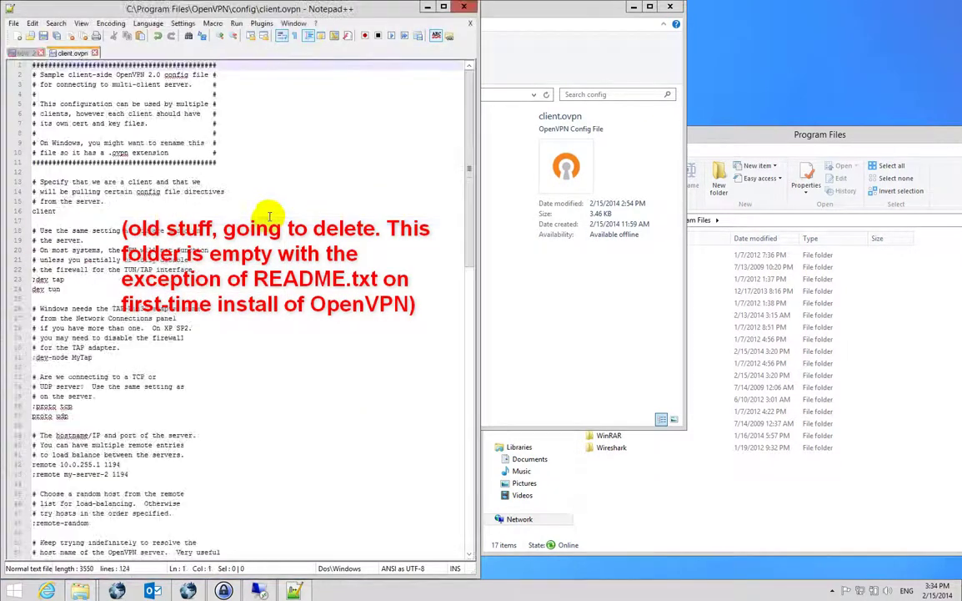
pyautogui.scroll(-19, 288, 192)
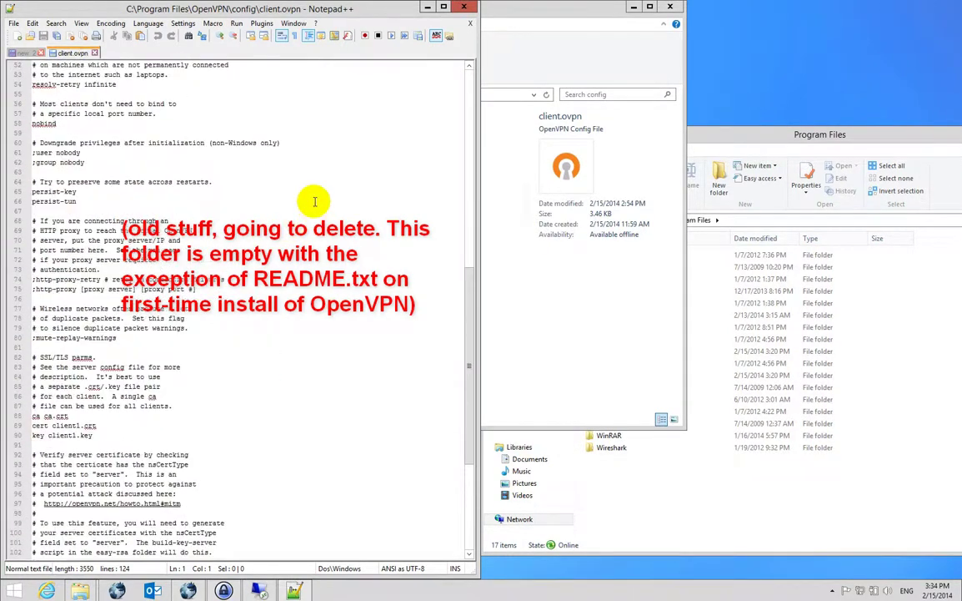
pyautogui.click(466, 13)
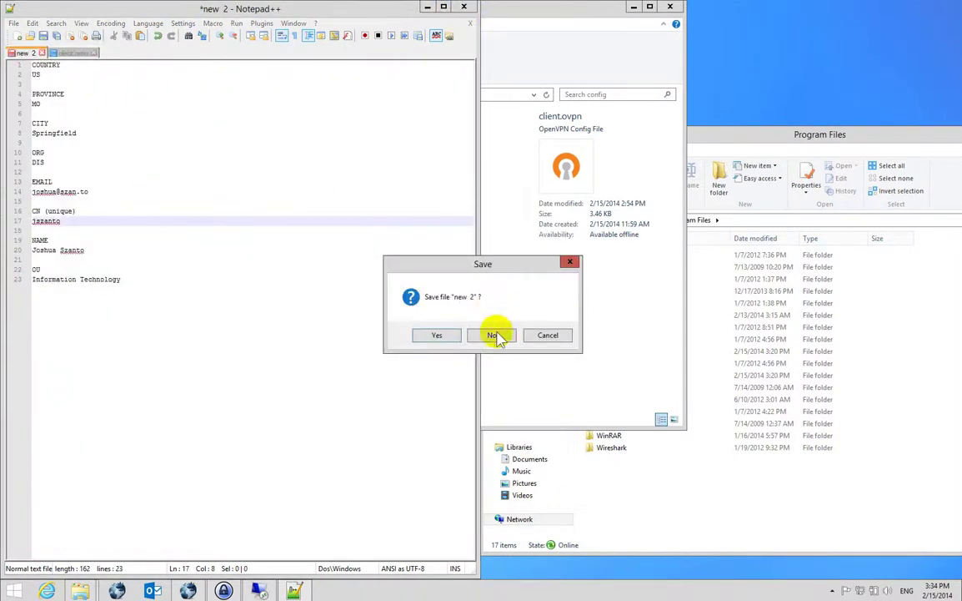
pyautogui.click(494, 336)
# Permanently delete ca.crt, client.ovpn, client1.crt and client1.key with administrator permission.
pyautogui.click(134, 165)
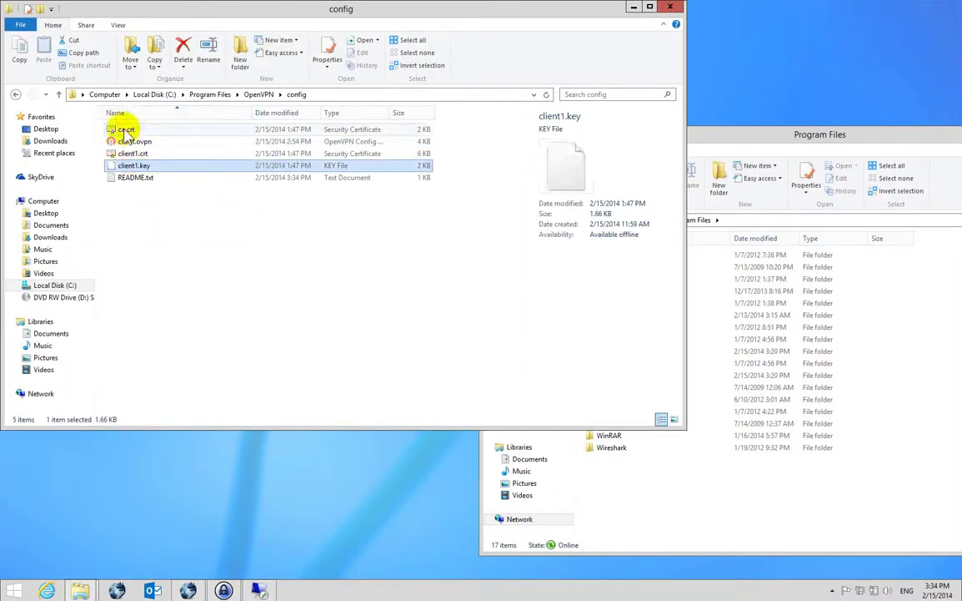
pyautogui.keyDown('shift'); pyautogui.click(125, 130); pyautogui.keyUp('shift')
pyautogui.hotkey('shift', 'Delete')
pyautogui.press('Return')
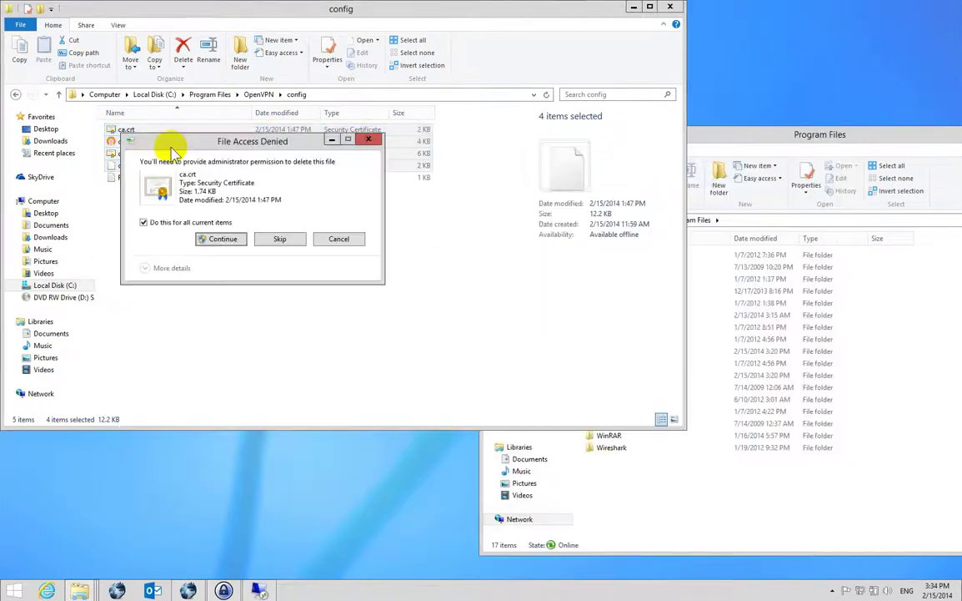
pyautogui.click(223, 239)
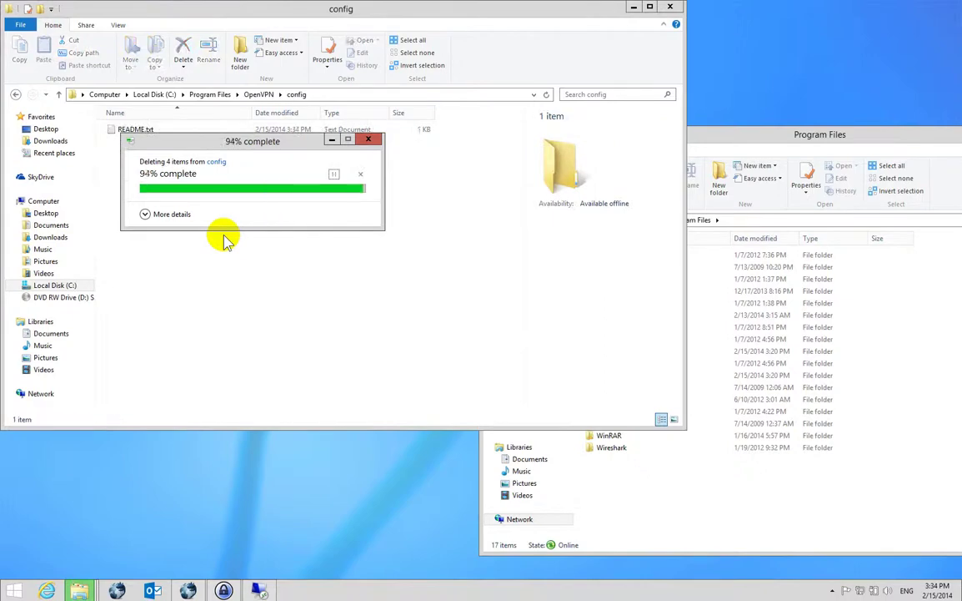
pyautogui.press('super+Left')
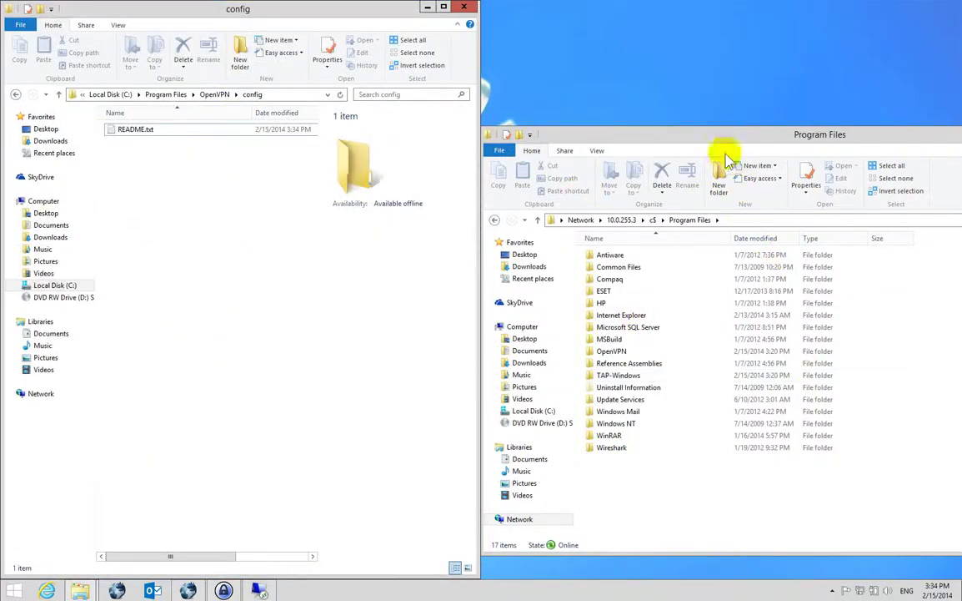
# Snap the server window right and open its OpenVPN\easy-rsa\keys folder.
pyautogui.moveTo(657, 134); pyautogui.dragTo(956, 83)
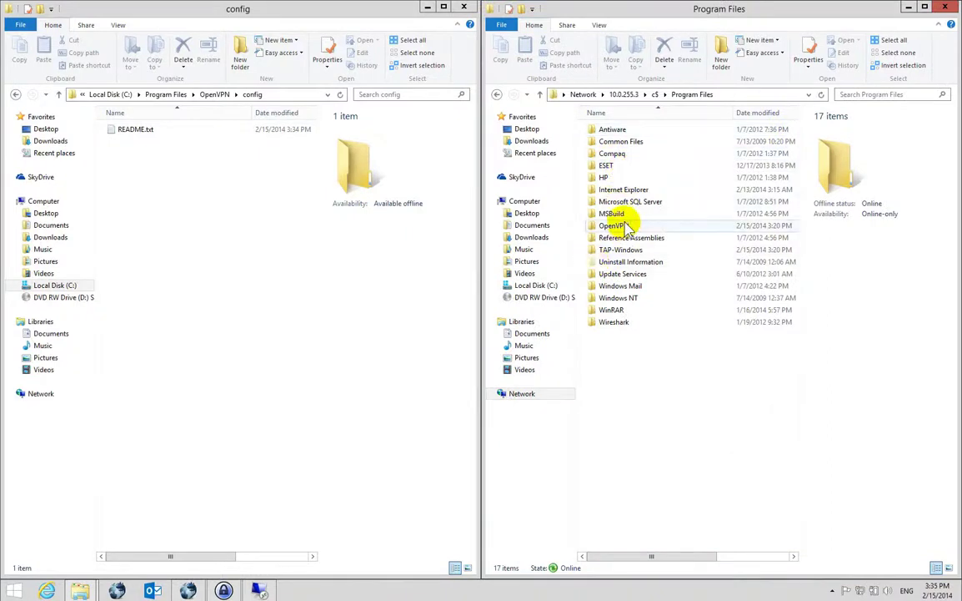
pyautogui.click(621, 225)
pyautogui.doubleClick(622, 225)
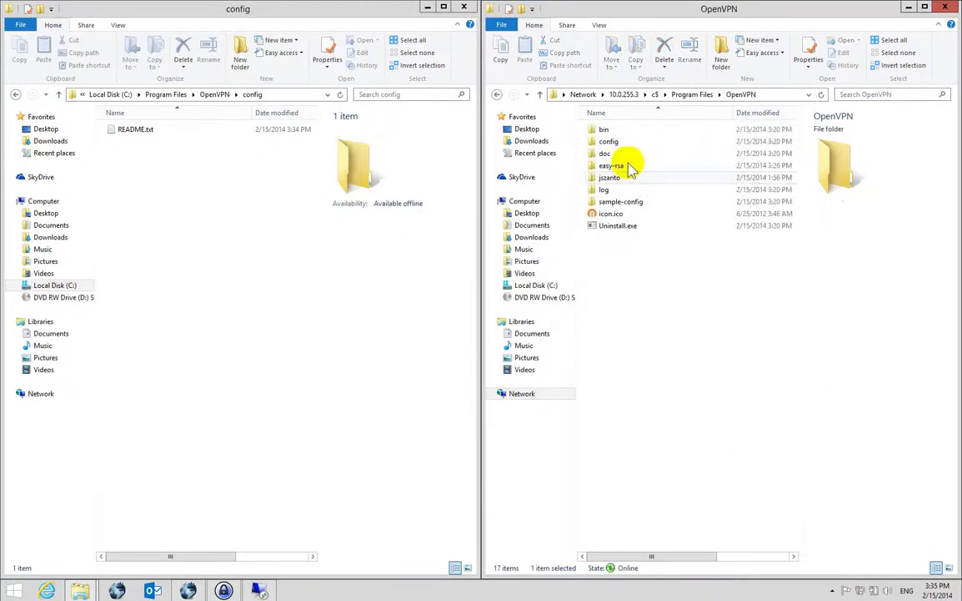
pyautogui.doubleClick(612, 165)
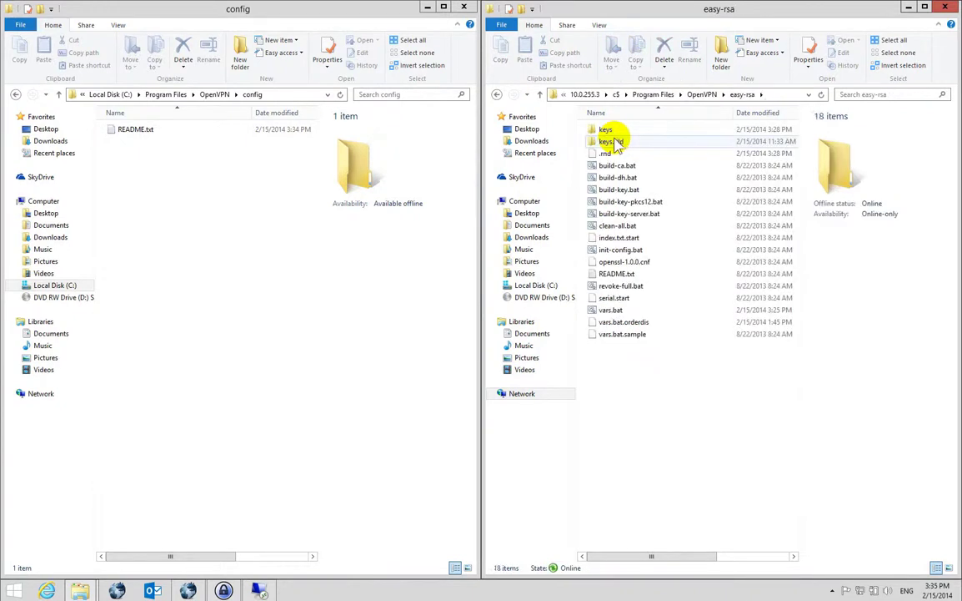
pyautogui.click(609, 129)
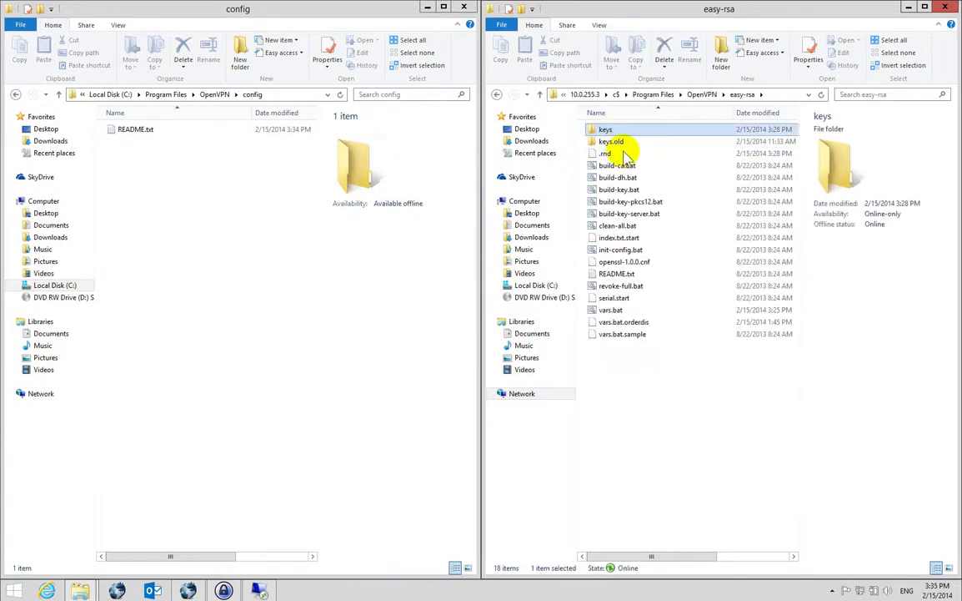
pyautogui.press('Return')
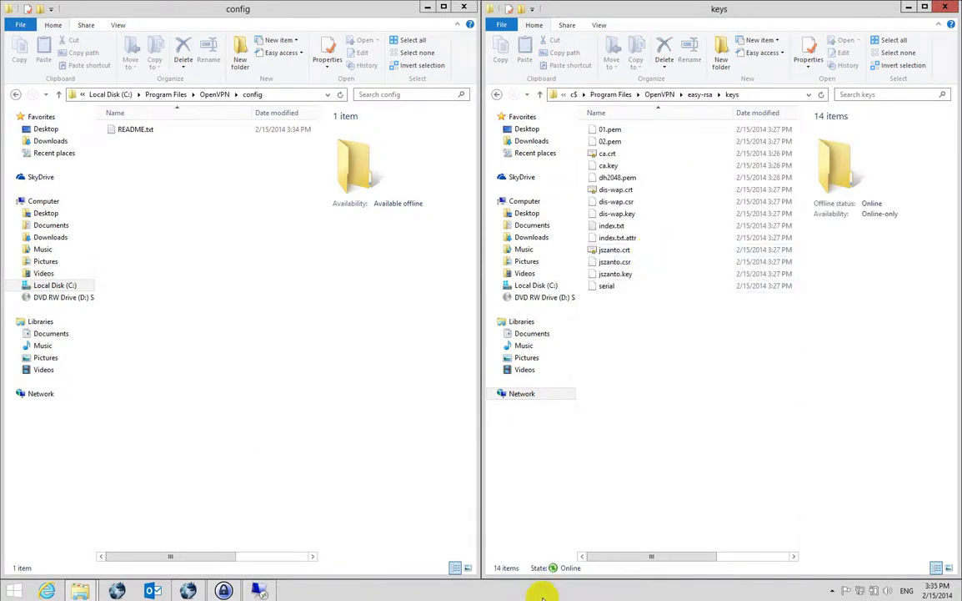
# Select the user's .crt and .key files together with ca.crt.
pyautogui.click(627, 250)
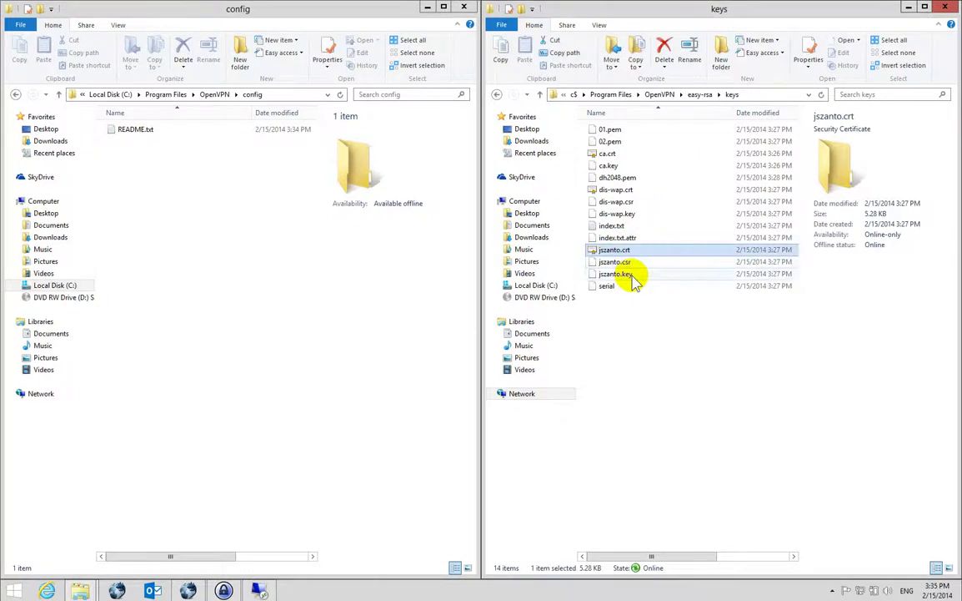
pyautogui.keyDown('ctrl'); pyautogui.click(628, 273); pyautogui.keyUp('ctrl')
pyautogui.keyDown('ctrl'); pyautogui.click(615, 154); pyautogui.keyUp('ctrl')
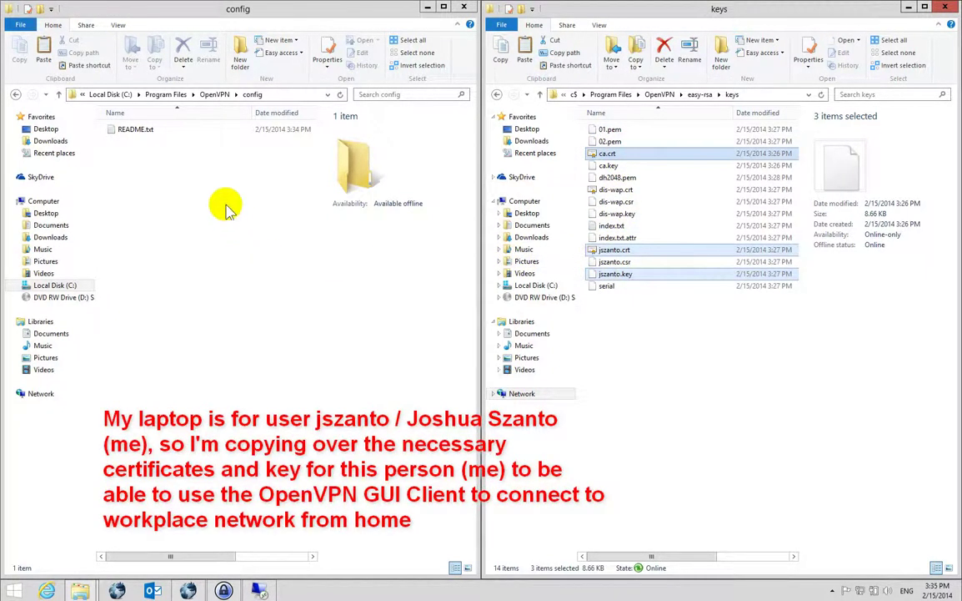
# After the direct copy fails, paste ca.crt and the user's .crt/.key into config via the Desktop.
pyautogui.click(196, 197)
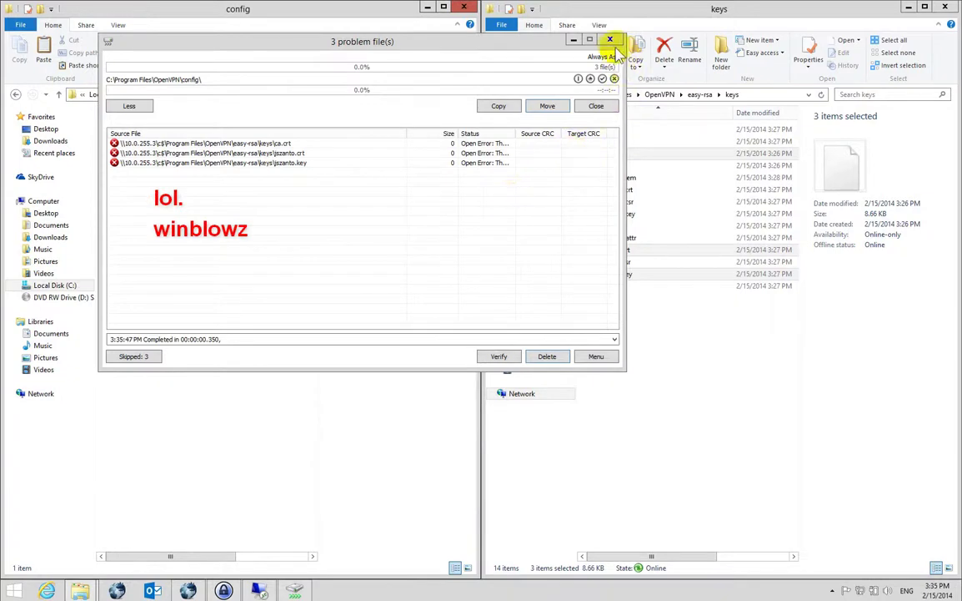
pyautogui.click(610, 40)
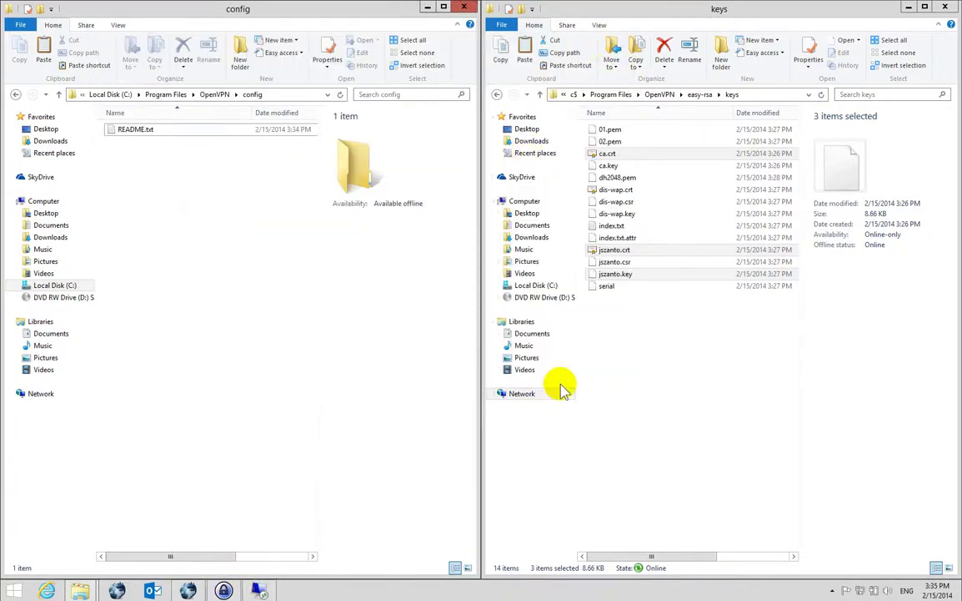
pyautogui.click(45, 128)
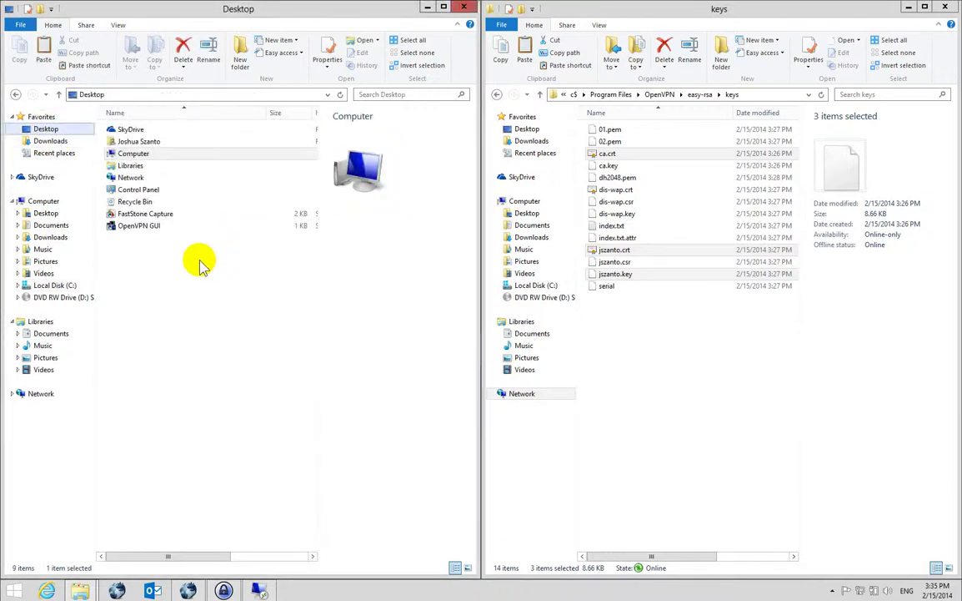
pyautogui.moveTo(166, 317); pyautogui.dragTo(123, 219)
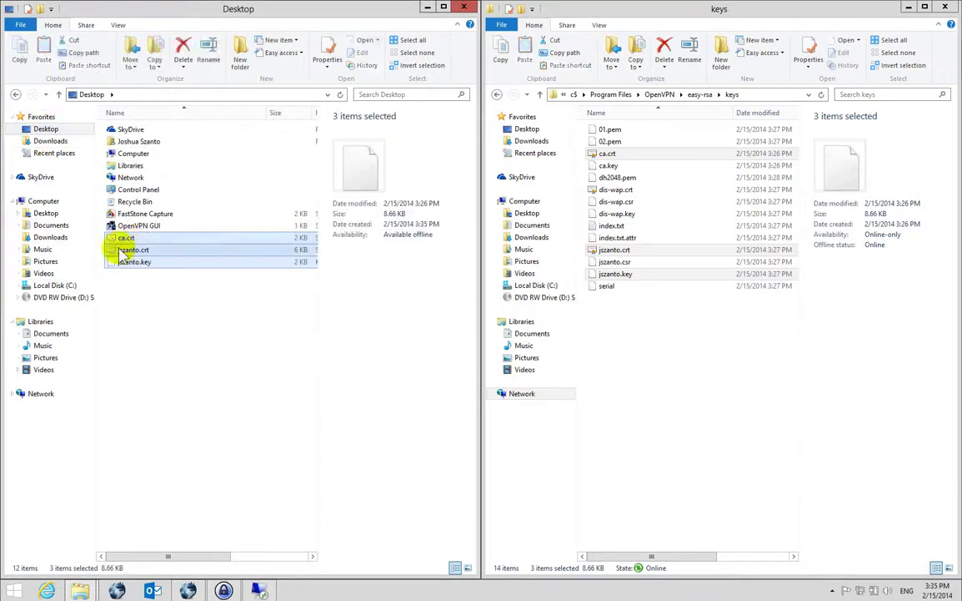
pyautogui.click(15, 95)
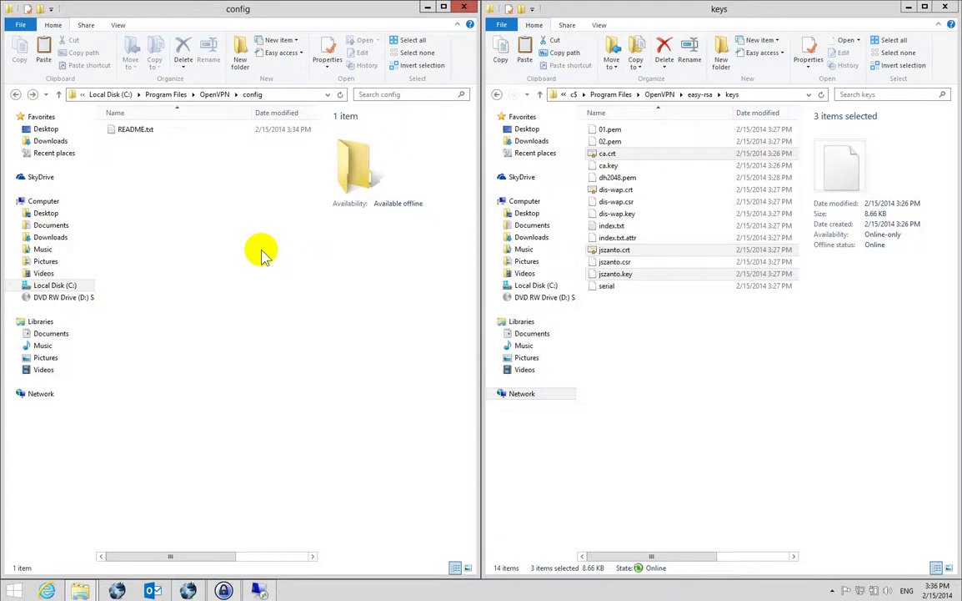
pyautogui.hotkey('ctrl', 'v')
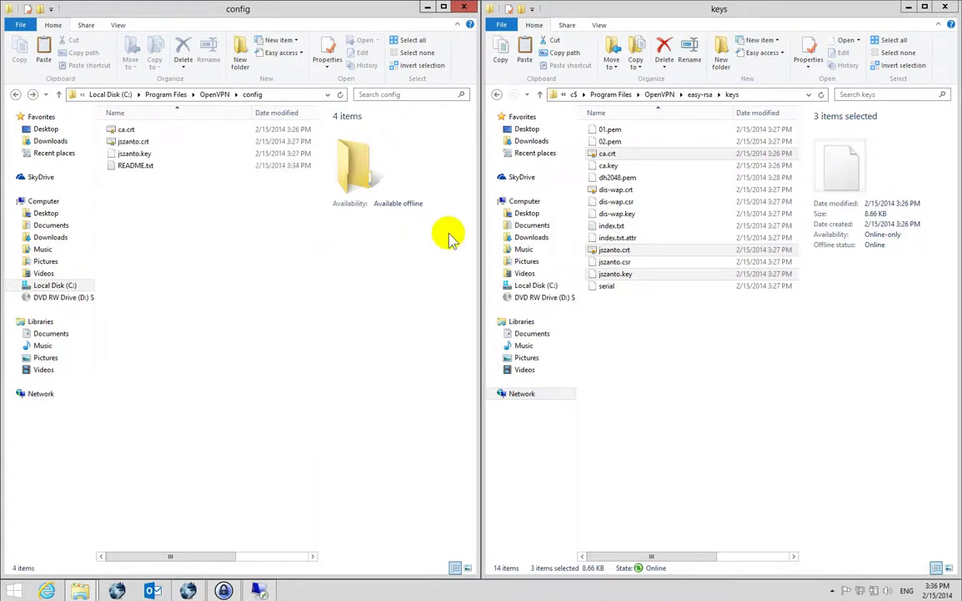
# Open the server's sample-config client.ovpn in Notepad++ on the right half.
pyautogui.click(701, 94)
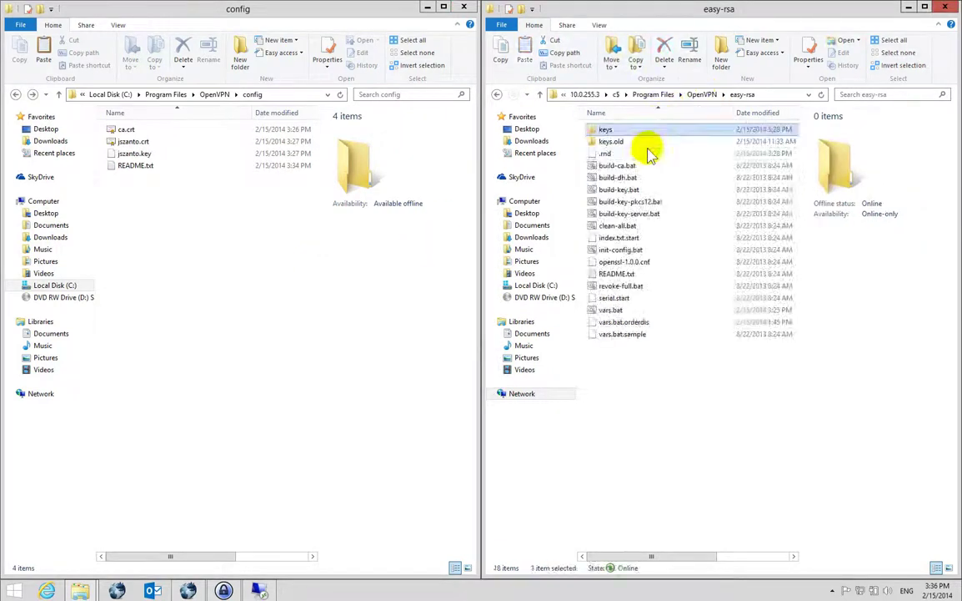
pyautogui.click(703, 94)
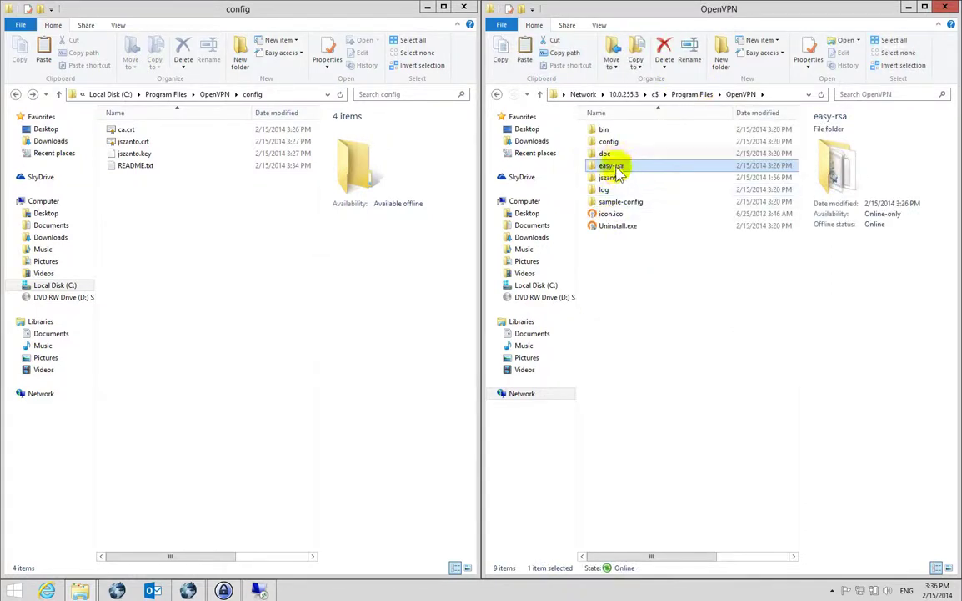
pyautogui.click(614, 203)
pyautogui.doubleClick(609, 204)
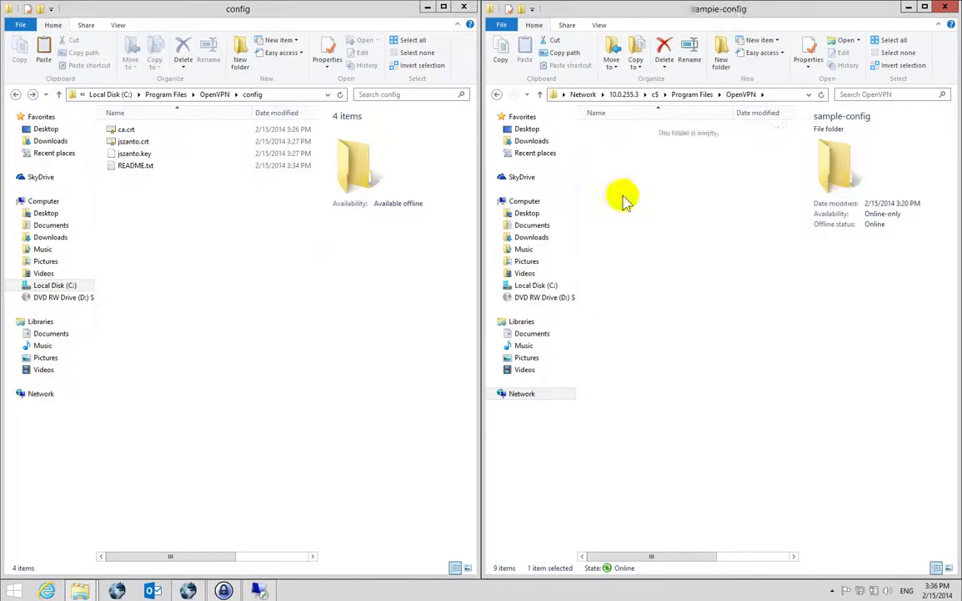
pyautogui.click(620, 132)
pyautogui.rightClick(620, 132)
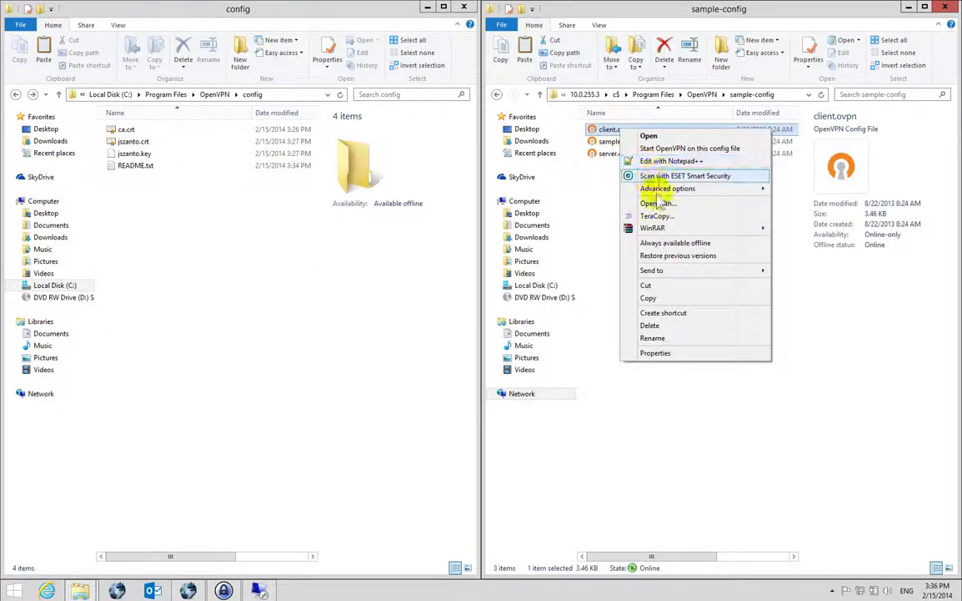
pyautogui.click(644, 171)
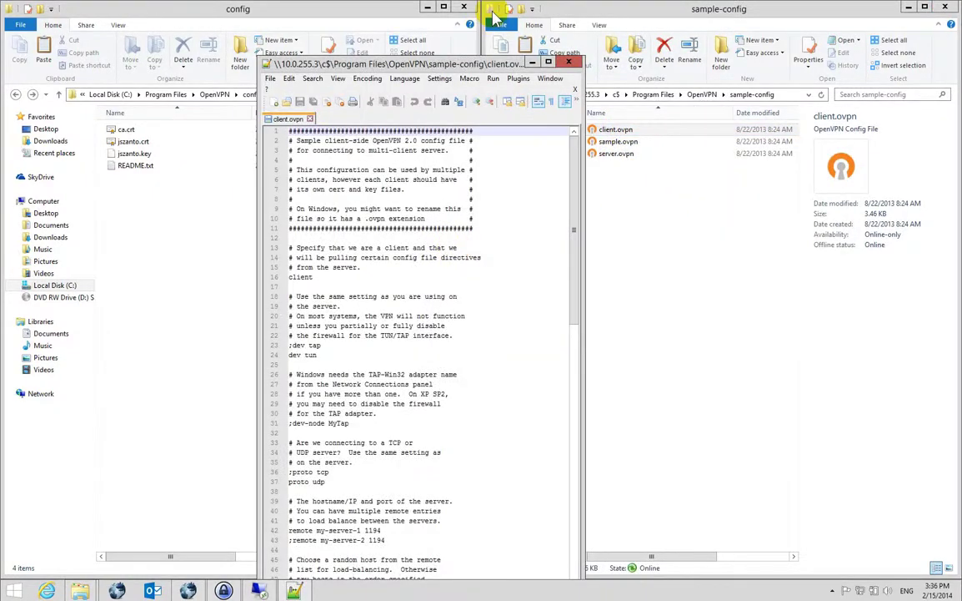
pyautogui.moveTo(553, 60); pyautogui.dragTo(961, 57)
# Change the remote line's server name to vpn.orderdis.com 1194.
pyautogui.click(645, 345)
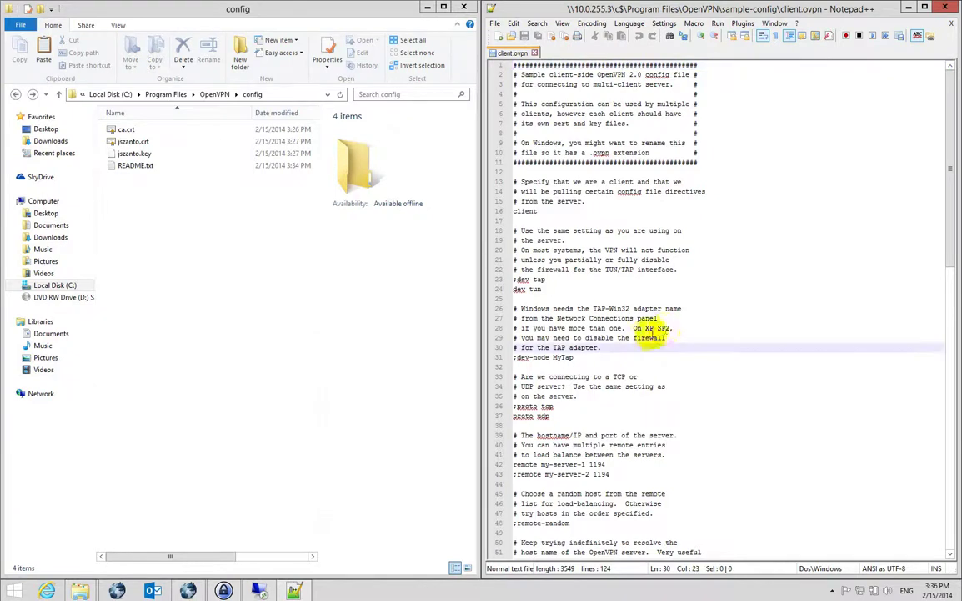
pyautogui.scroll(-2, 584, 365)
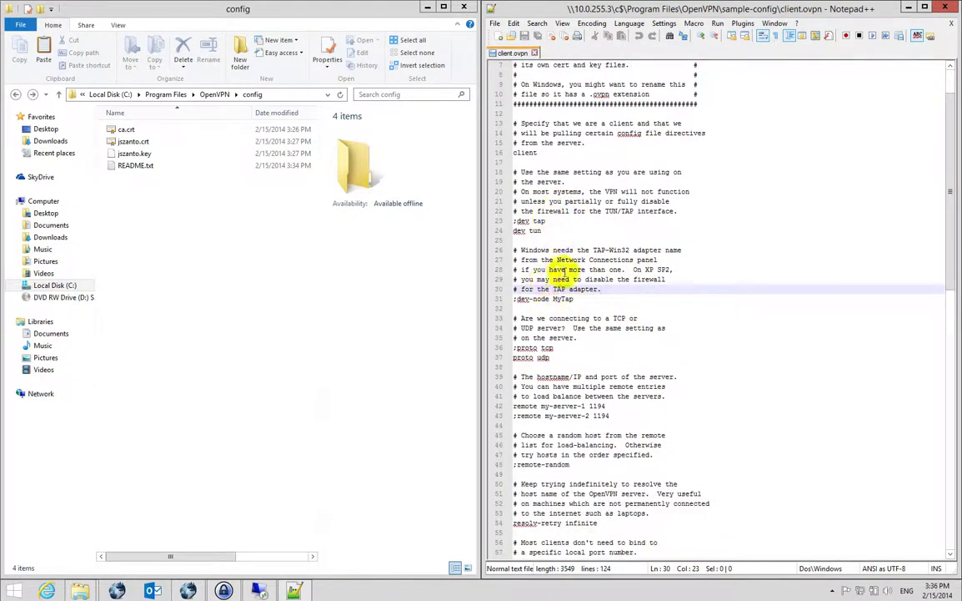
pyautogui.scroll(-2, 548, 226)
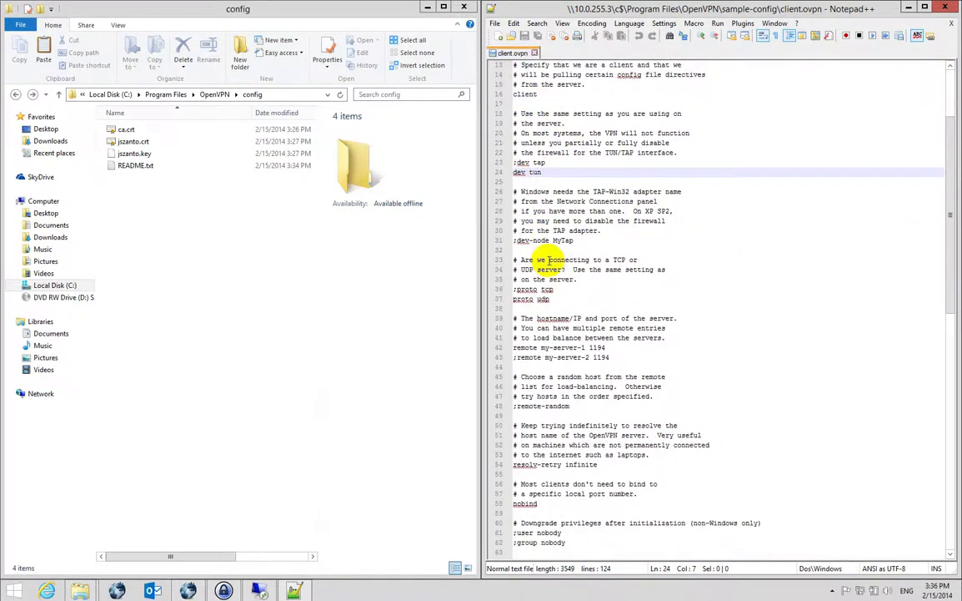
pyautogui.click(543, 299)
pyautogui.scroll(-3, 565, 243)
pyautogui.click(583, 259)
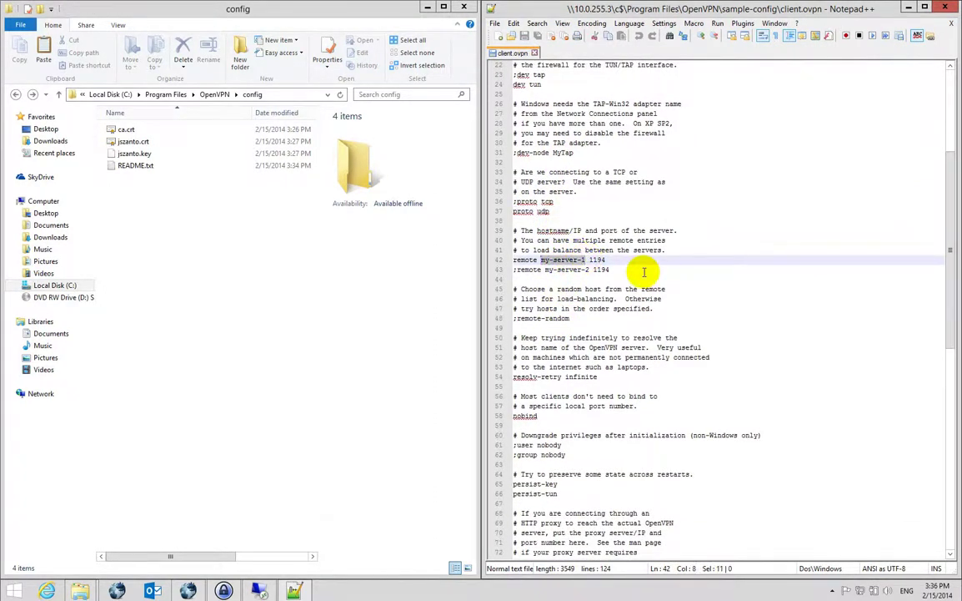
pyautogui.write('vpn.orderdis.com')
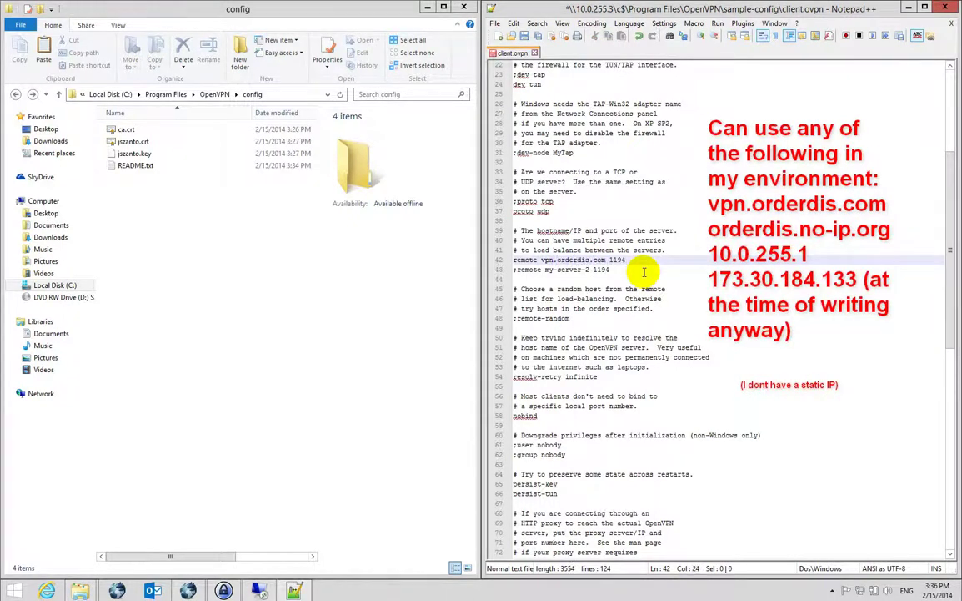
# Point the cert and key lines at the user's own files, then save and close.
pyautogui.scroll(-4, 644, 272)
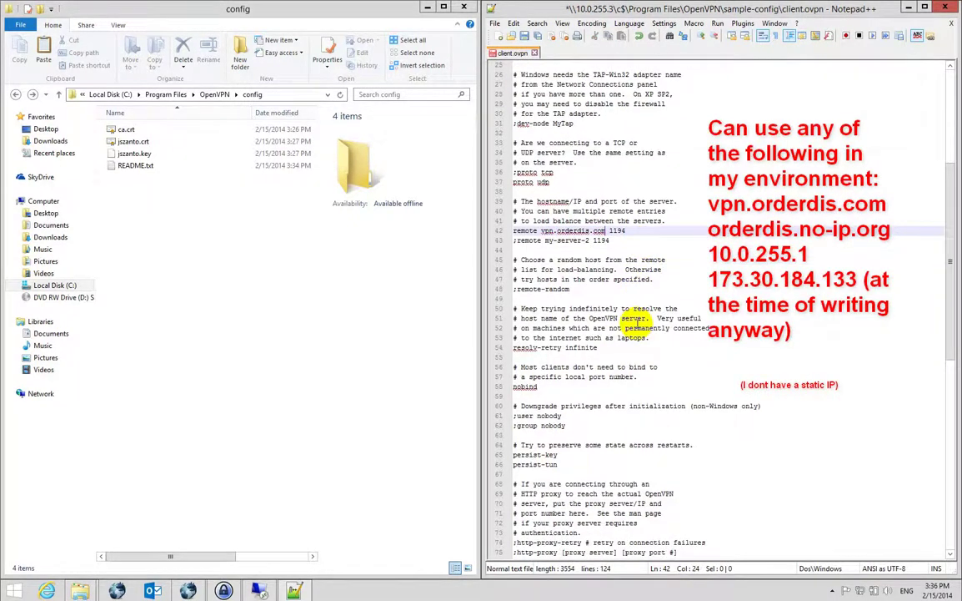
pyautogui.scroll(-3, 555, 230)
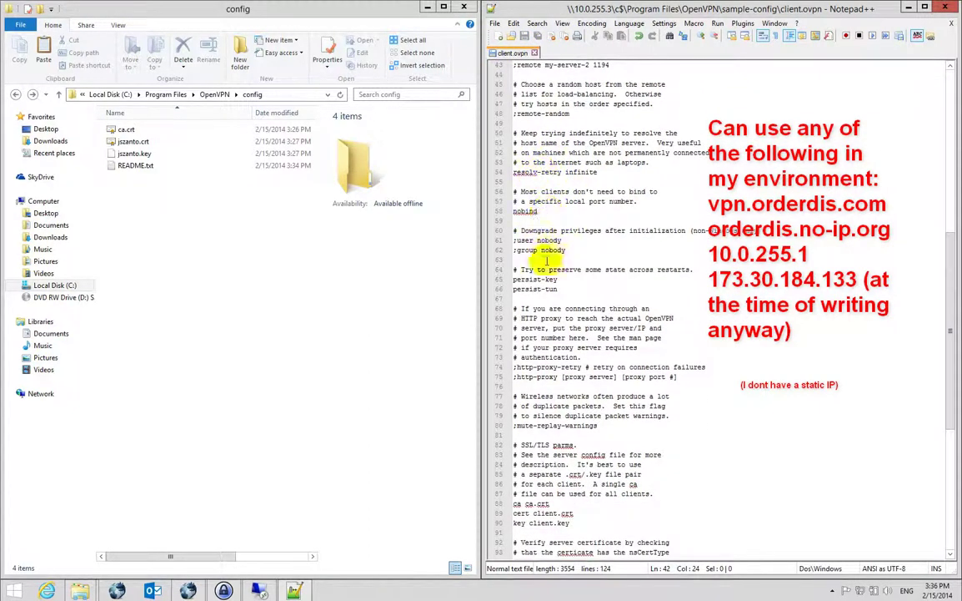
pyautogui.scroll(-3, 515, 317)
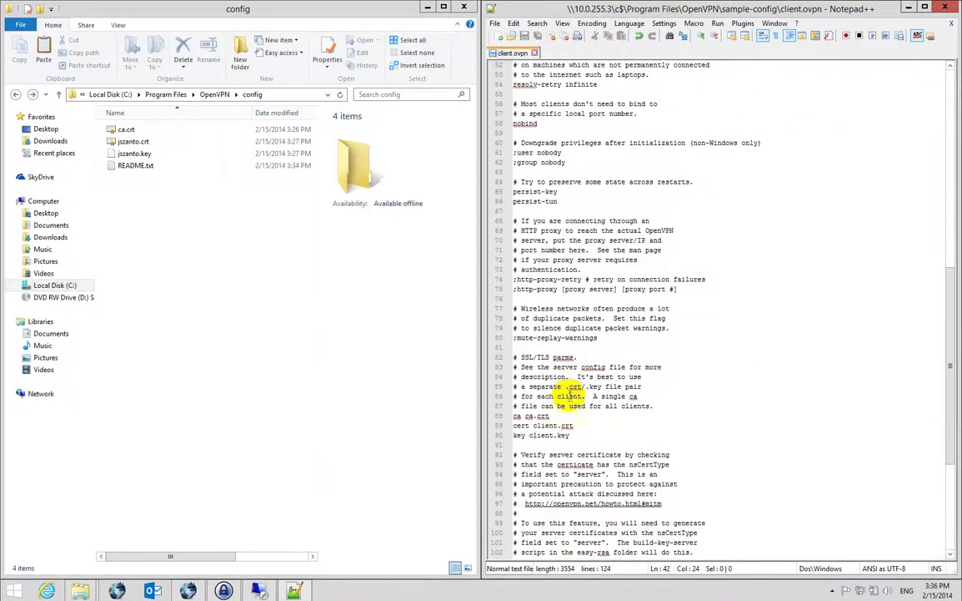
pyautogui.scroll(-1, 571, 421)
pyautogui.scroll(-1, 567, 400)
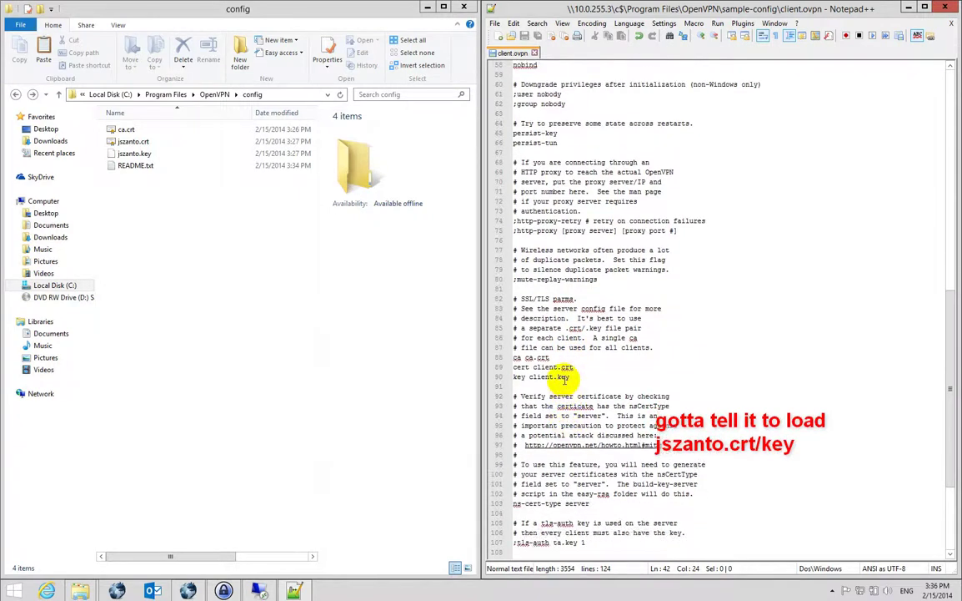
pyautogui.click(554, 377)
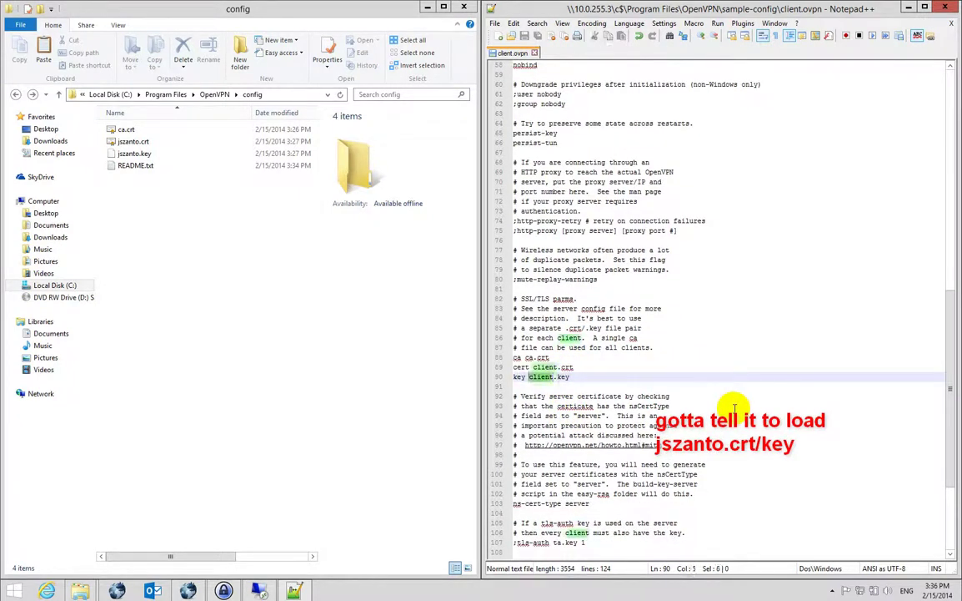
pyautogui.press('Up')
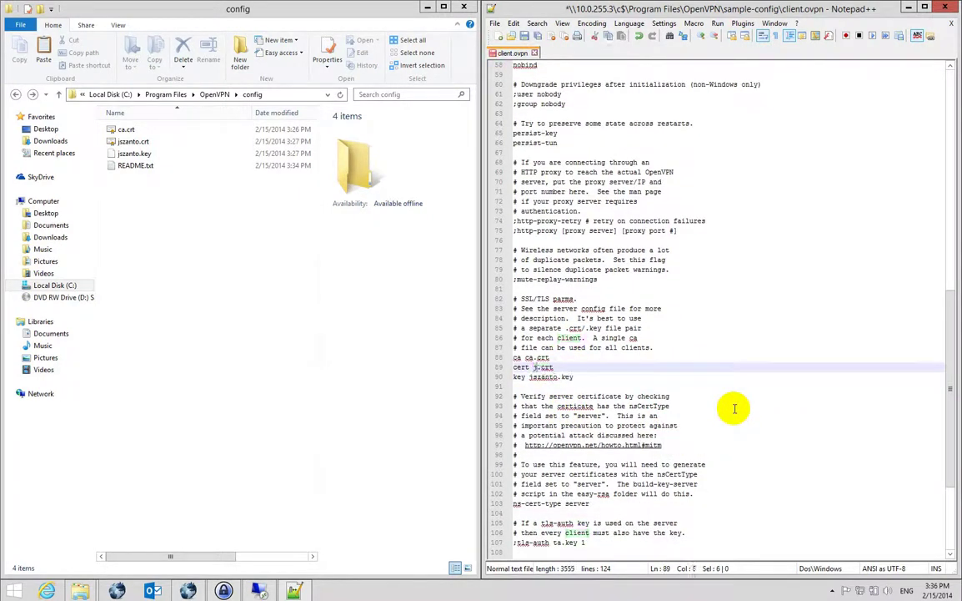
pyautogui.scroll(-4, 735, 408)
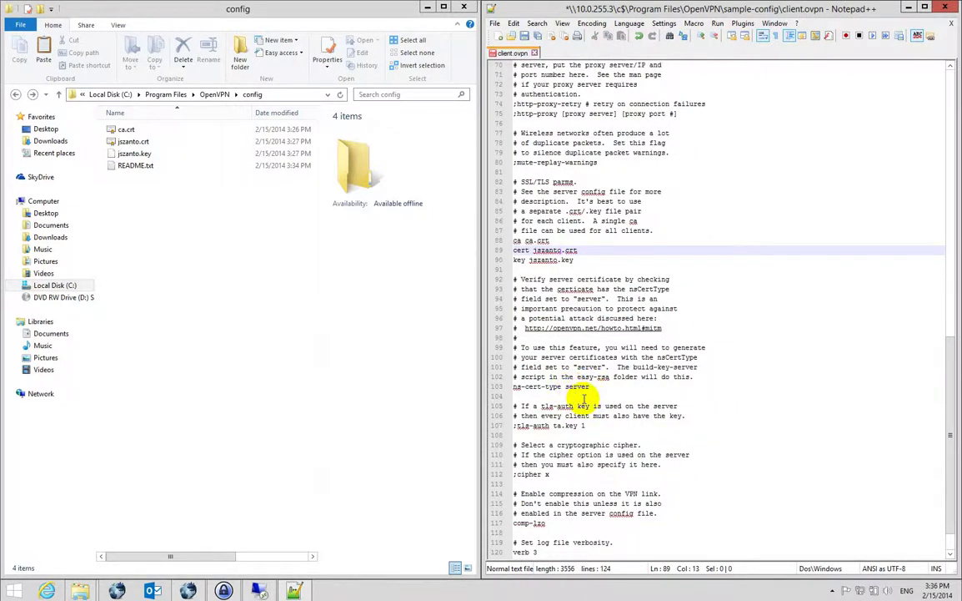
pyautogui.scroll(-2, 583, 399)
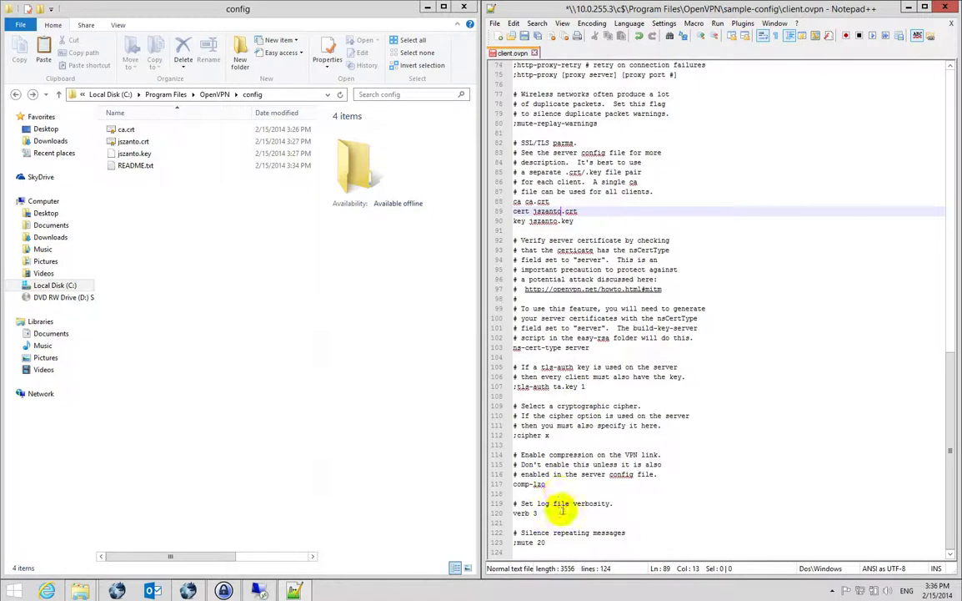
pyautogui.hotkey('ctrl', 's')
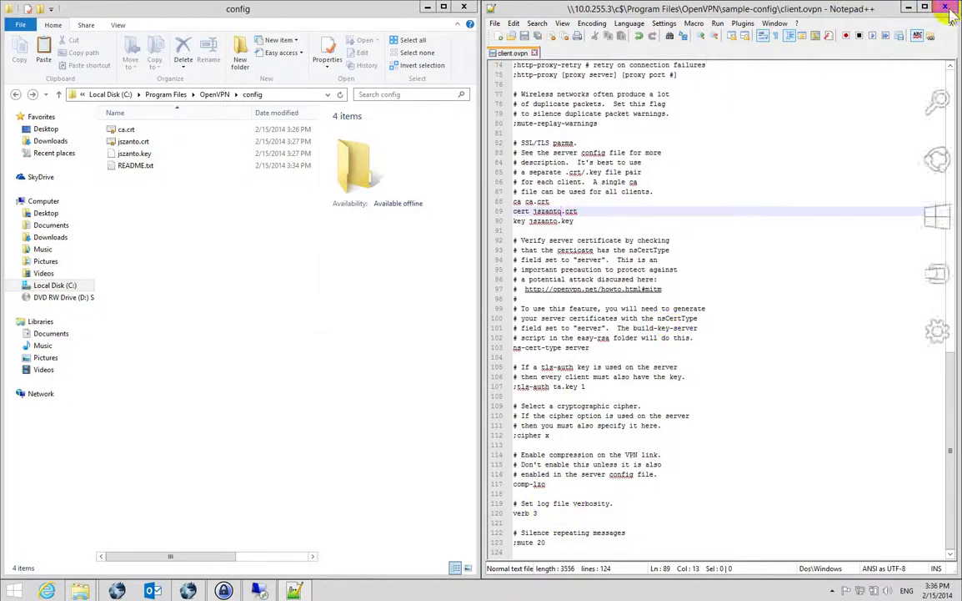
pyautogui.hotkey('alt', 'F4')
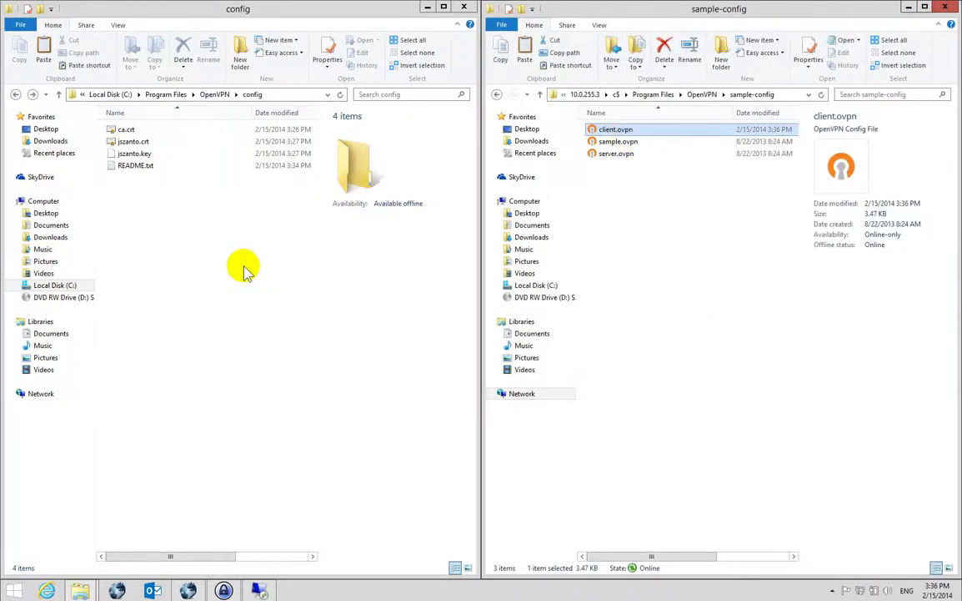
# Copy the edited client.ovpn to the Desktop, then paste it into the local config folder.
pyautogui.click(187, 237)
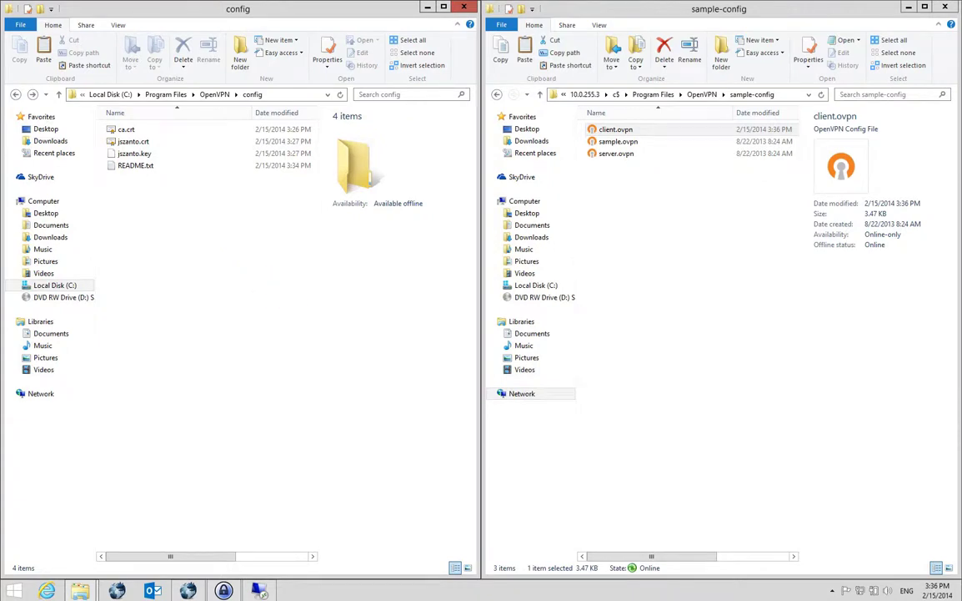
pyautogui.click(46, 213)
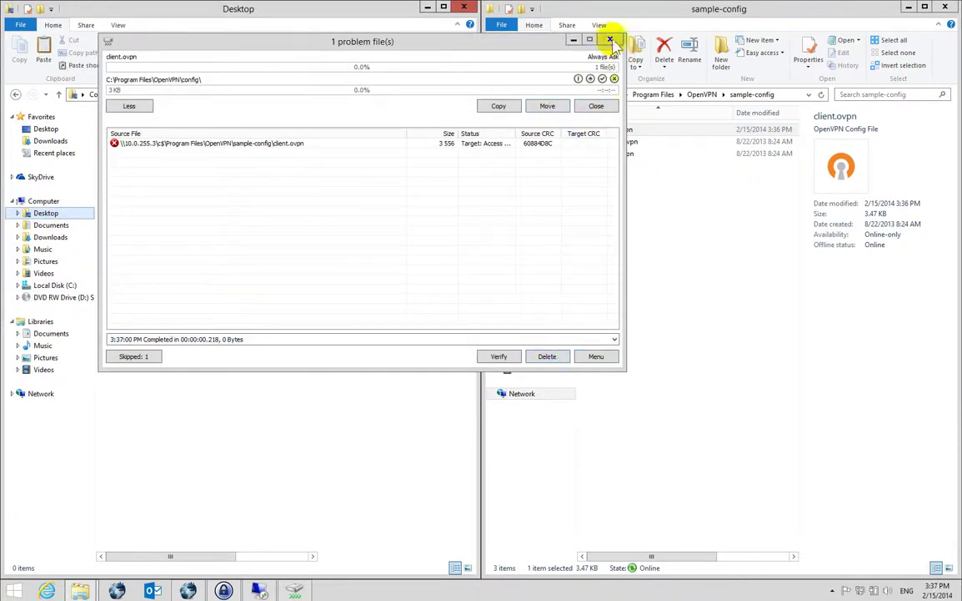
pyautogui.click(609, 39)
pyautogui.click(225, 254)
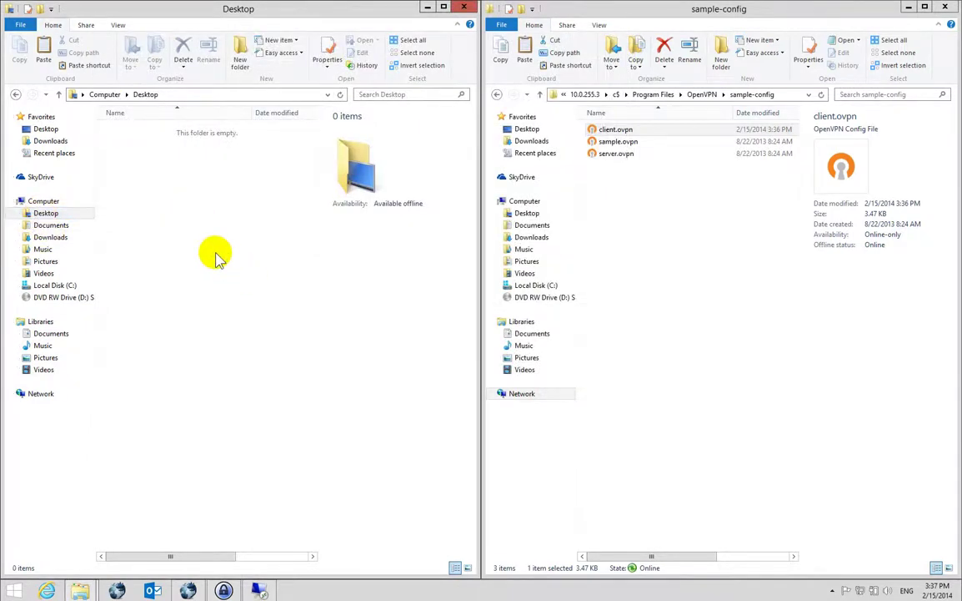
pyautogui.hotkey('ctrl', 'v')
pyautogui.click(129, 132)
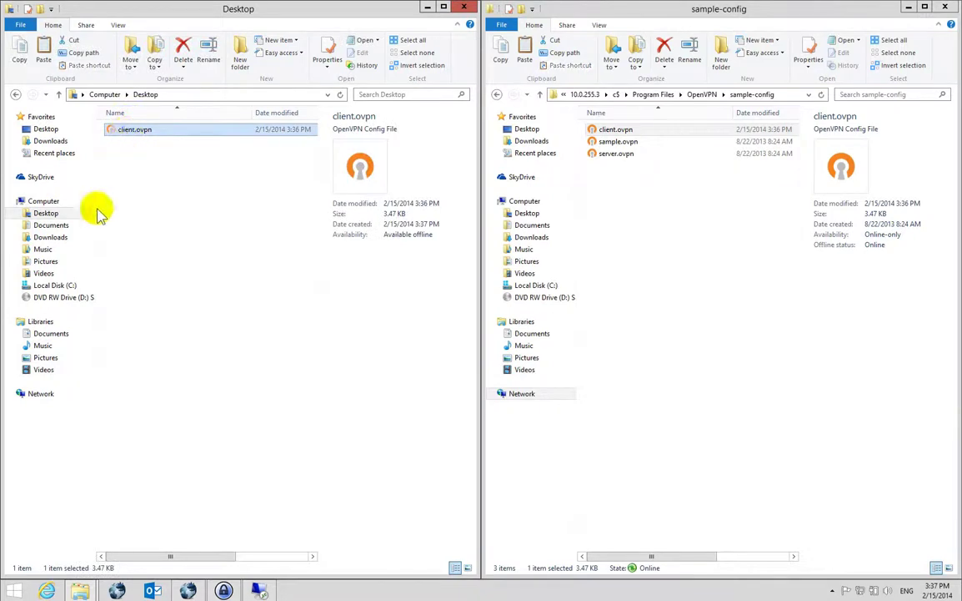
pyautogui.click(15, 94)
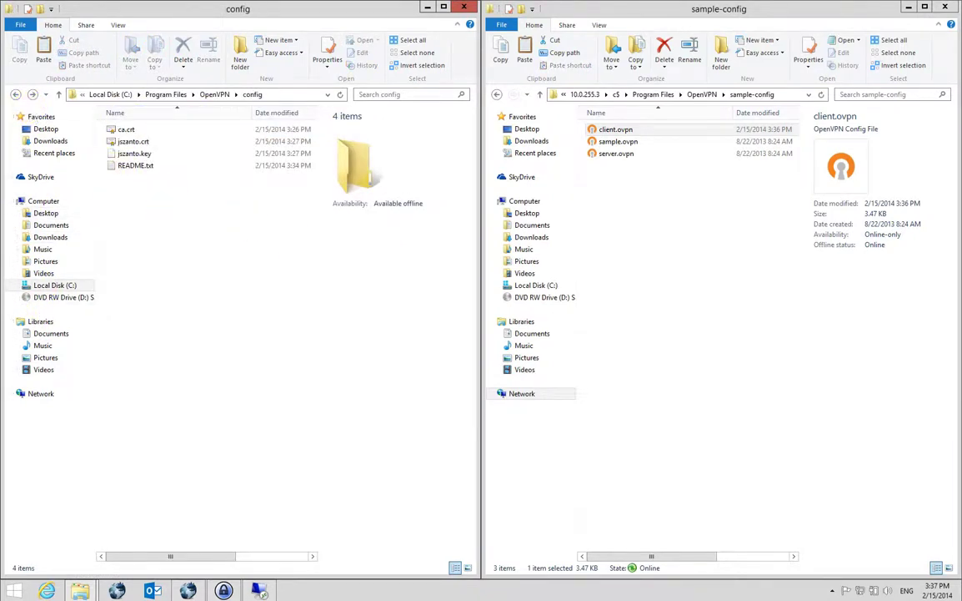
pyautogui.hotkey('ctrl', 'v')
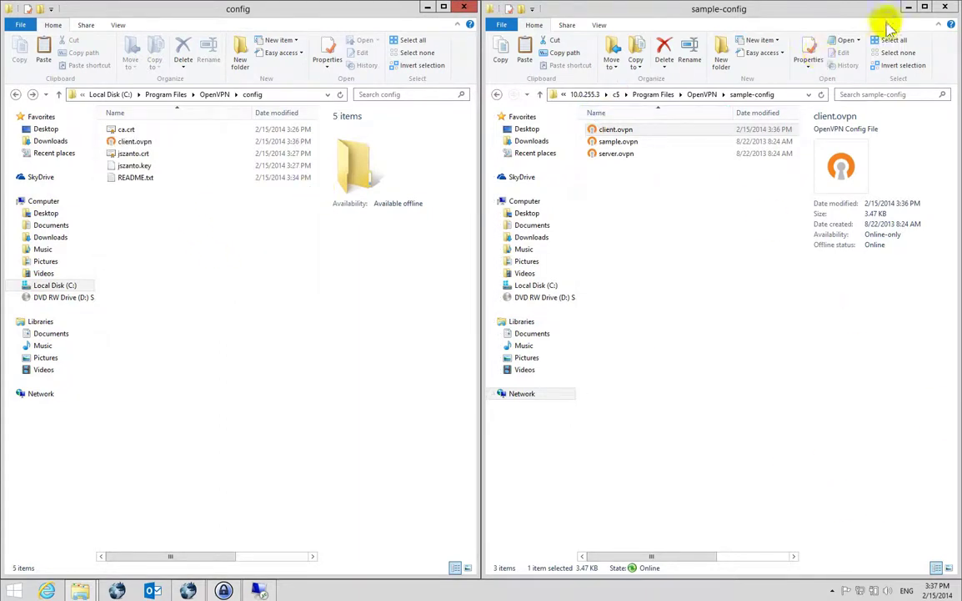
pyautogui.click(908, 6)
pyautogui.click(427, 6)
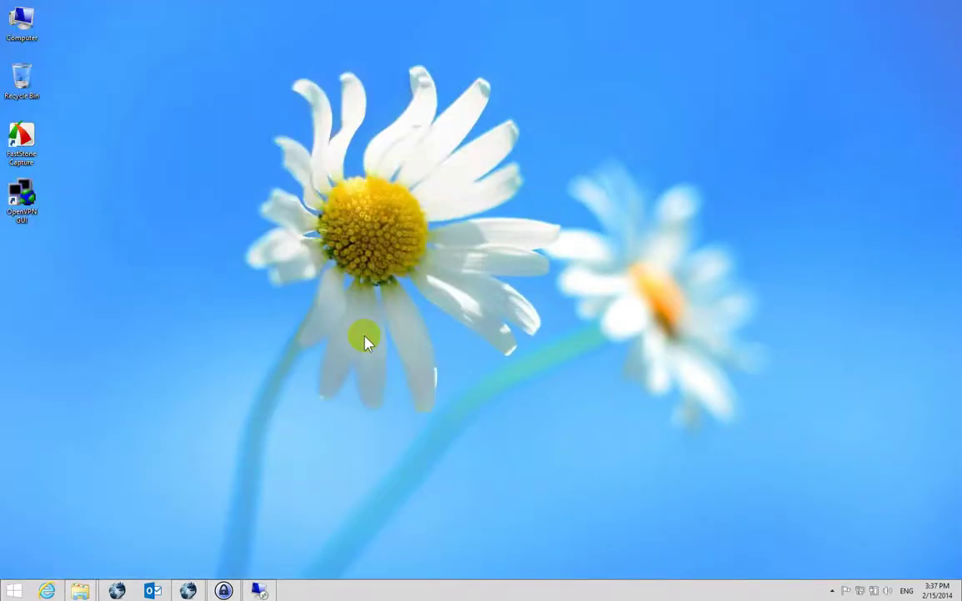
pyautogui.click(190, 590)
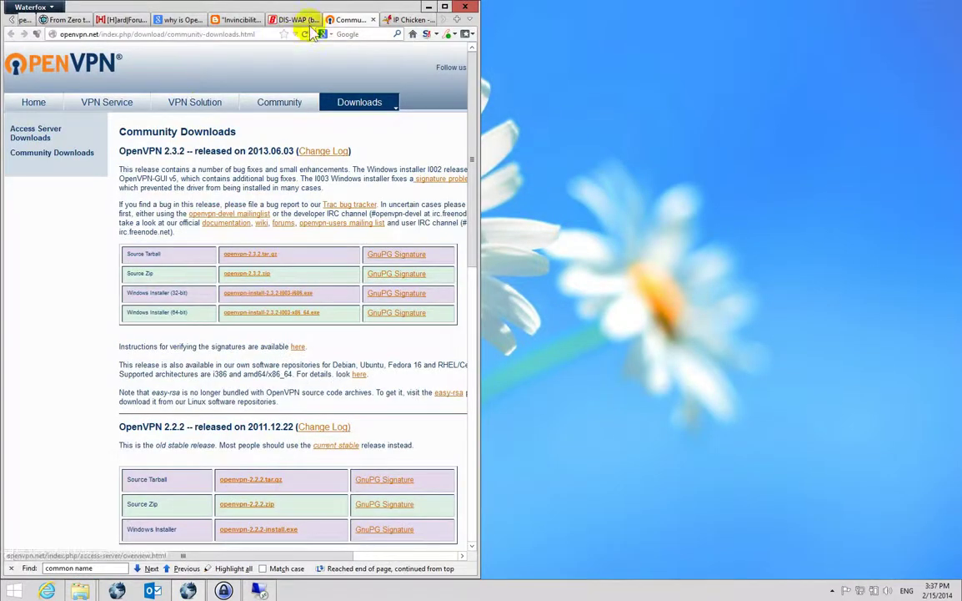
pyautogui.click(400, 22)
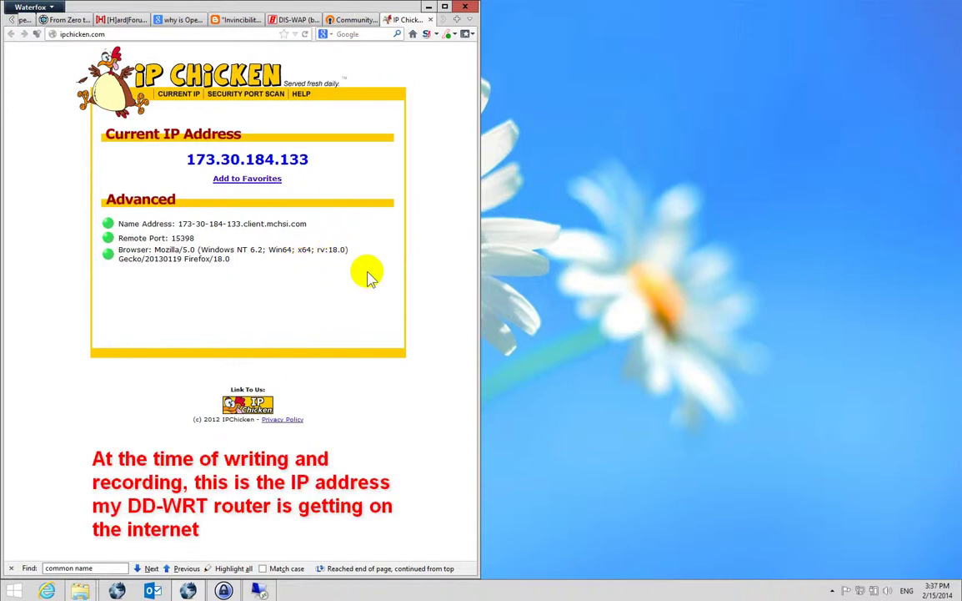
# Run ipconfig in cmd, copy IPv4 address 10.0.255.104, then enter hostname.
pyautogui.press('super+r')
pyautogui.write('cmd')
pyautogui.press('Return')
pyautogui.write('ip')
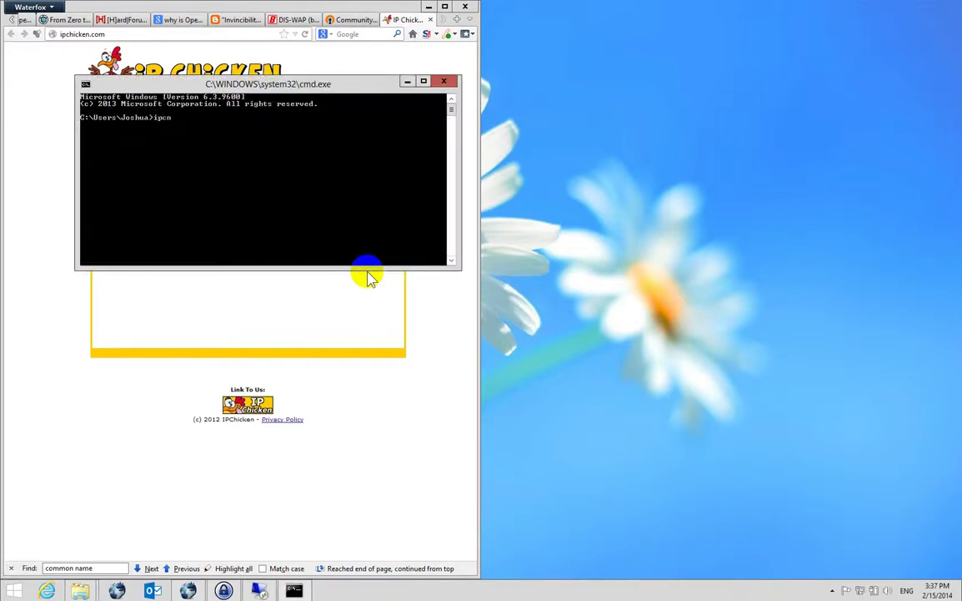
pyautogui.write('config')
pyautogui.press('Return')
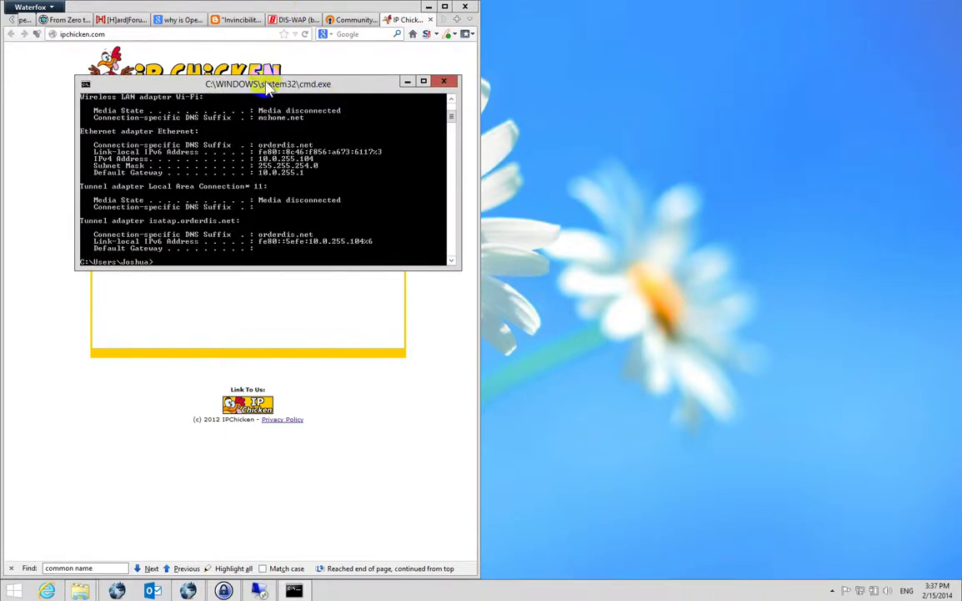
pyautogui.moveTo(247, 84); pyautogui.dragTo(892, 85)
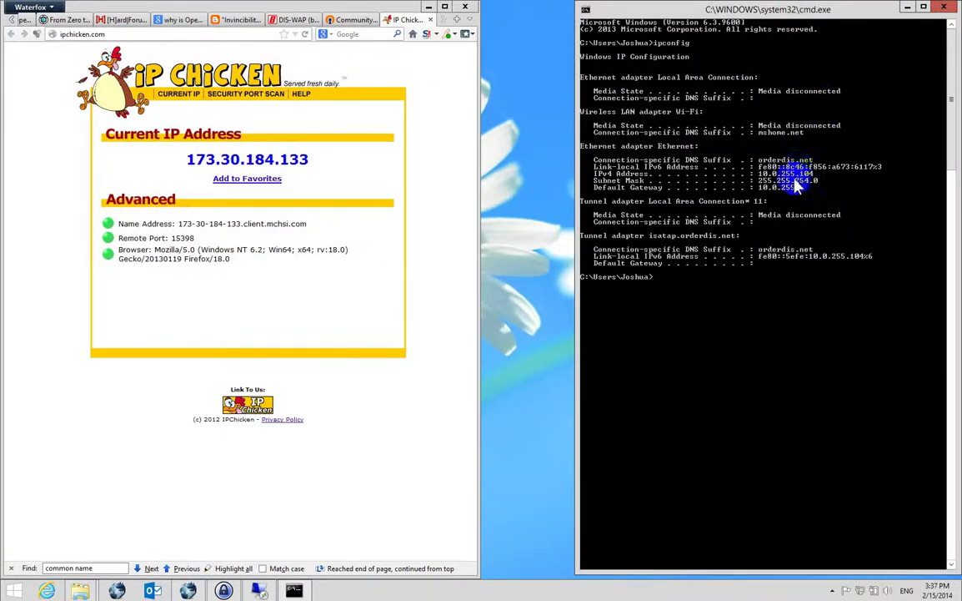
pyautogui.rightClick(763, 181)
pyautogui.click(776, 187)
pyautogui.moveTo(759, 173); pyautogui.dragTo(834, 177)
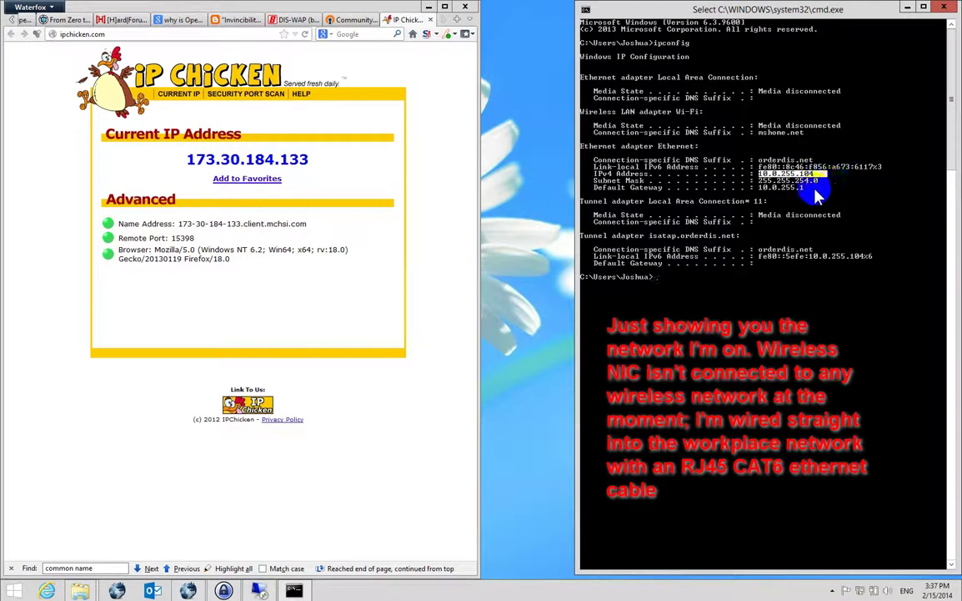
pyautogui.rightClick(745, 215)
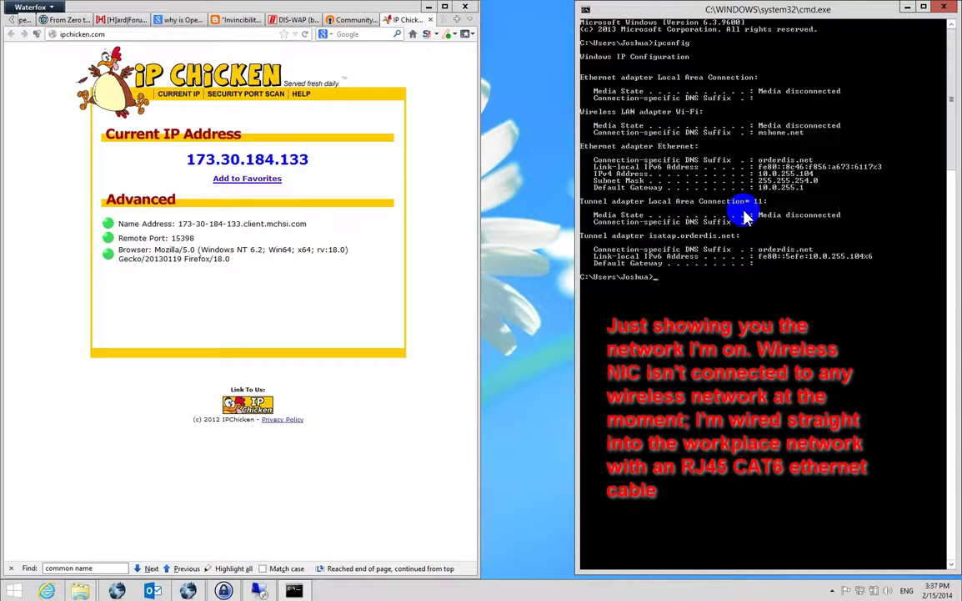
pyautogui.write('hostname')
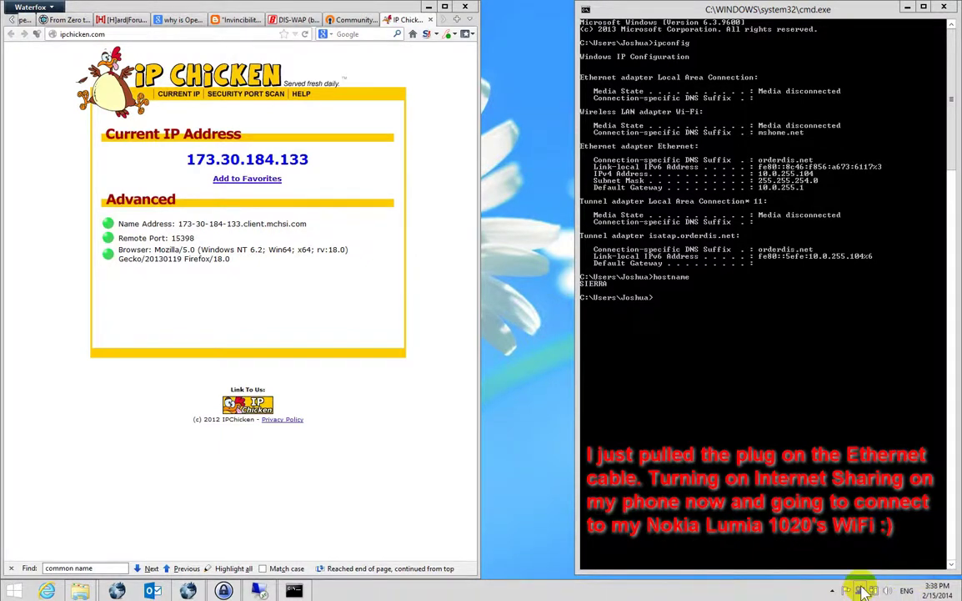
# Join the NOKIA 909_2668 Wi-Fi hotspot, then run cls in Command Prompt.
pyautogui.click(863, 591)
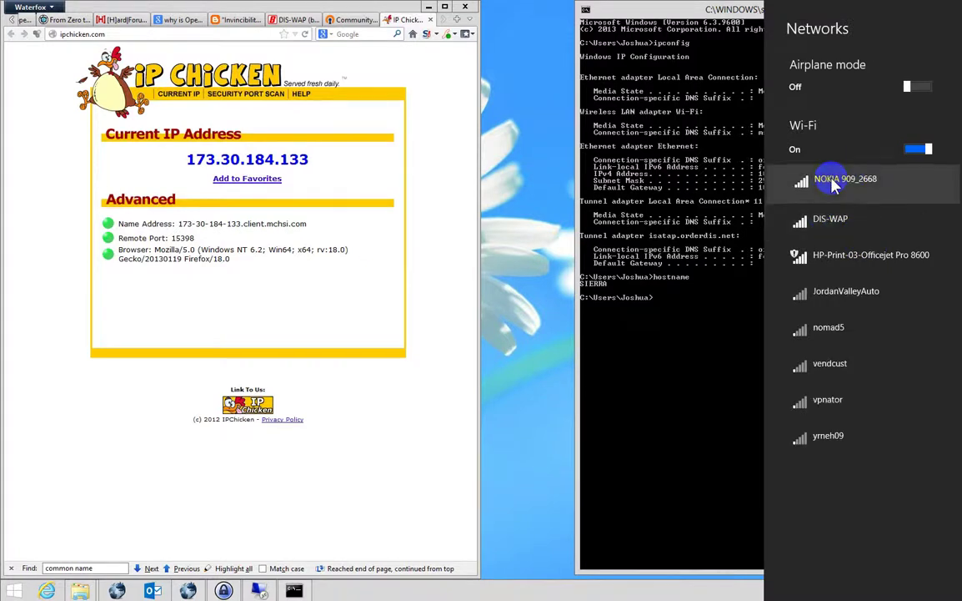
pyautogui.click(859, 180)
pyautogui.click(912, 252)
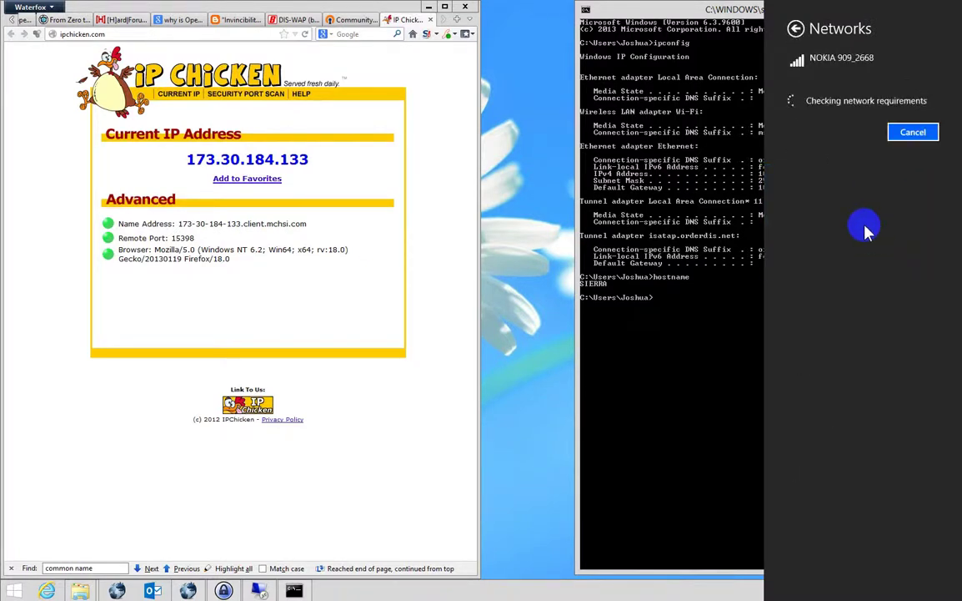
pyautogui.click(698, 207)
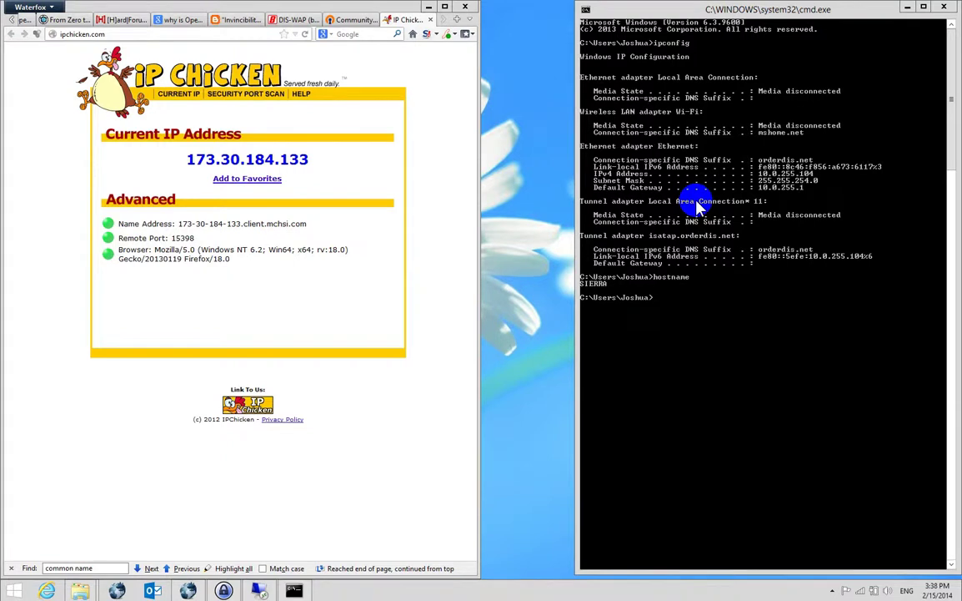
pyautogui.write('cls')
pyautogui.press('Return')
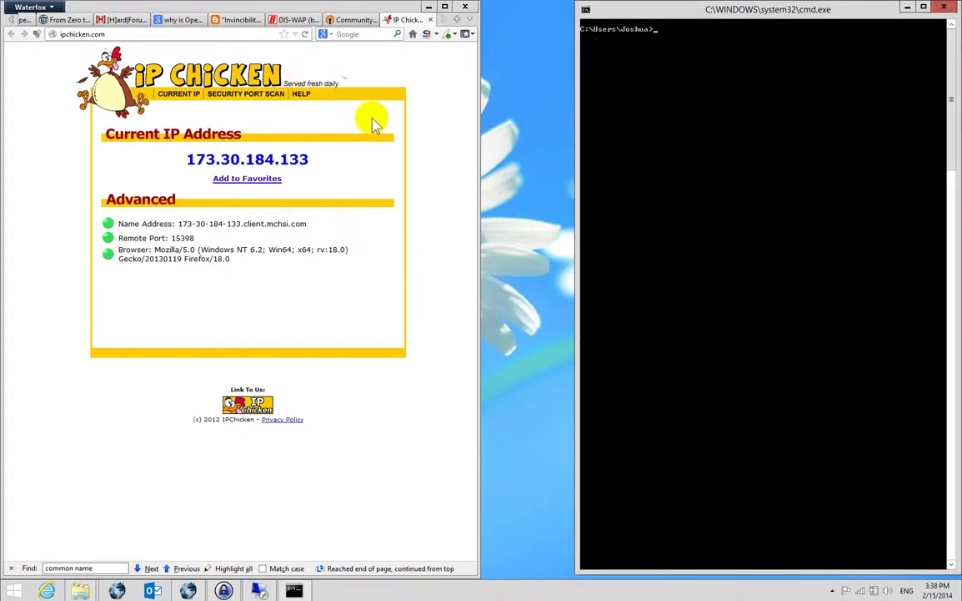
pyautogui.click(307, 35)
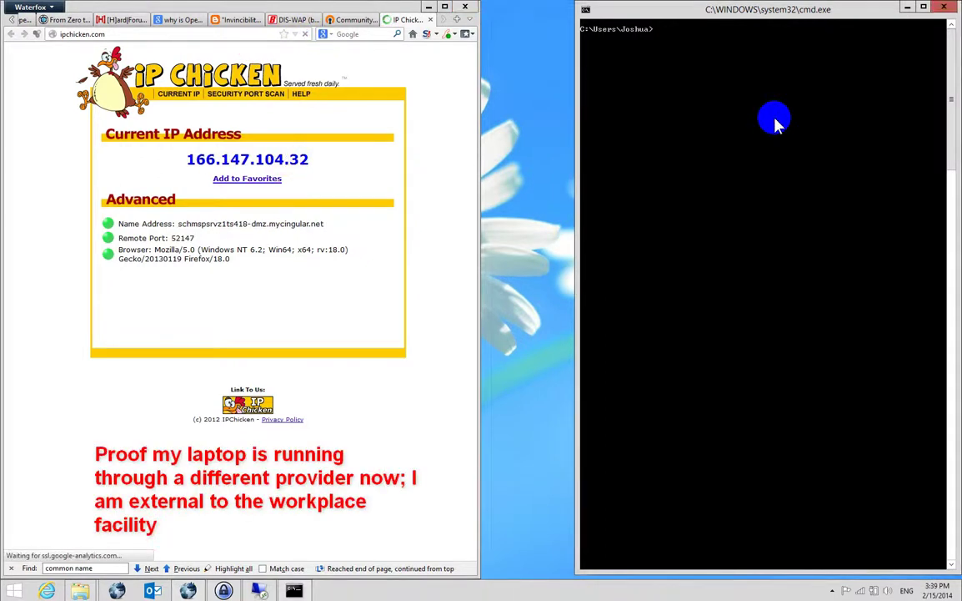
pyautogui.write('ipconfig')
pyautogui.press('Return')
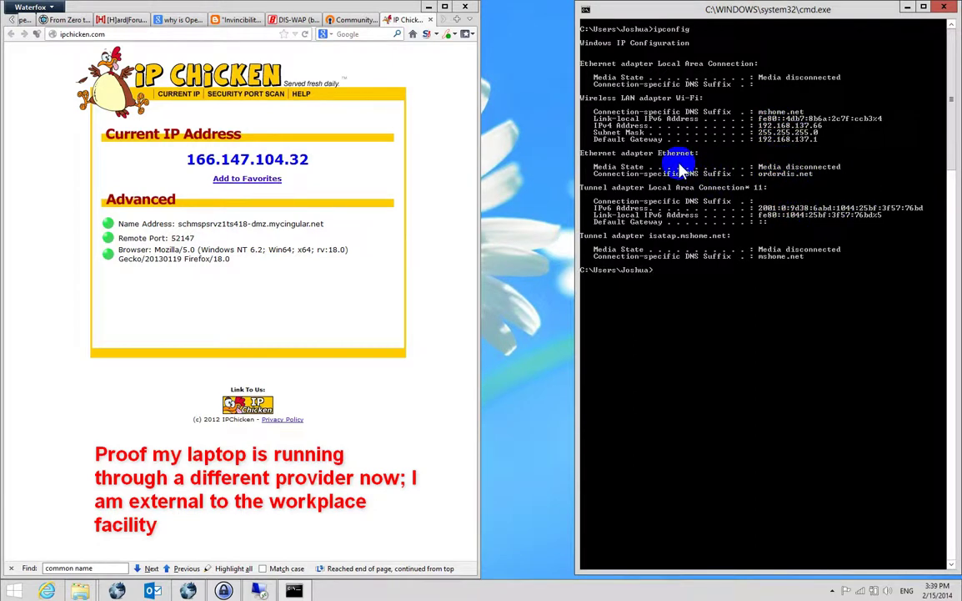
pyautogui.rightClick(639, 106)
pyautogui.click(677, 117)
pyautogui.moveTo(584, 98); pyautogui.dragTo(760, 142)
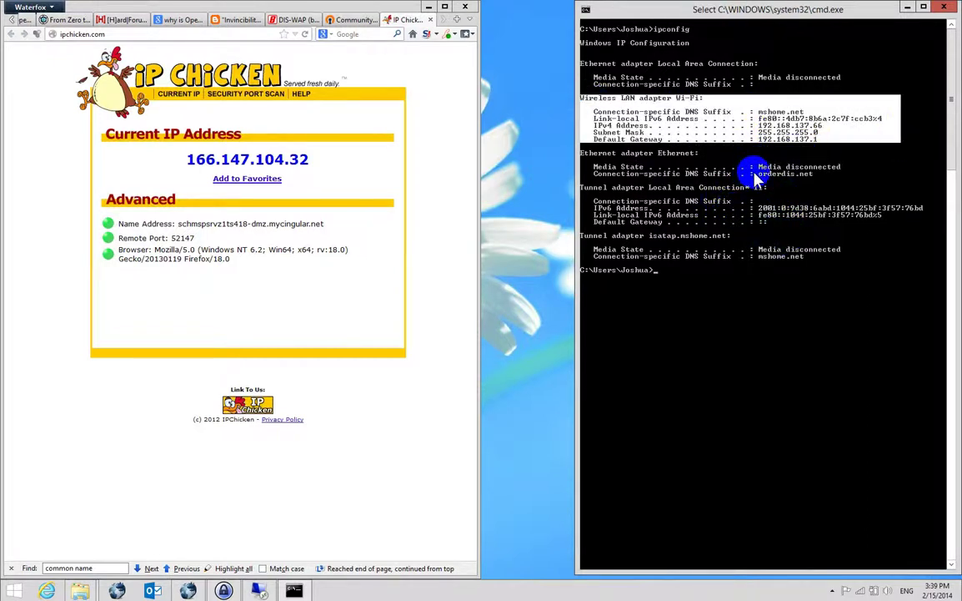
pyautogui.press('Return')
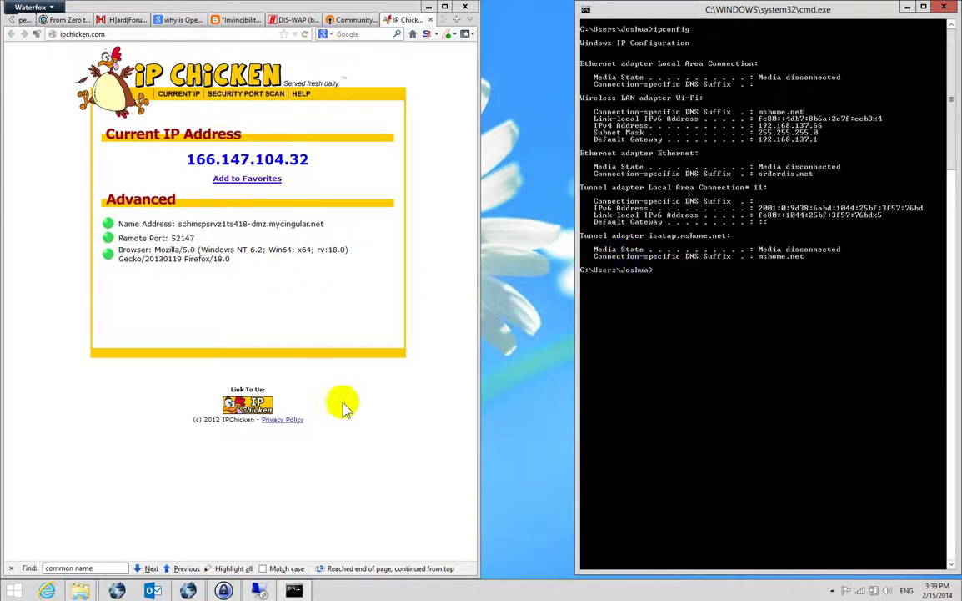
# Ping vpn.orderdis.com, getting 4 of 4 replies from 173.30.184.133.
pyautogui.write('ping vp')
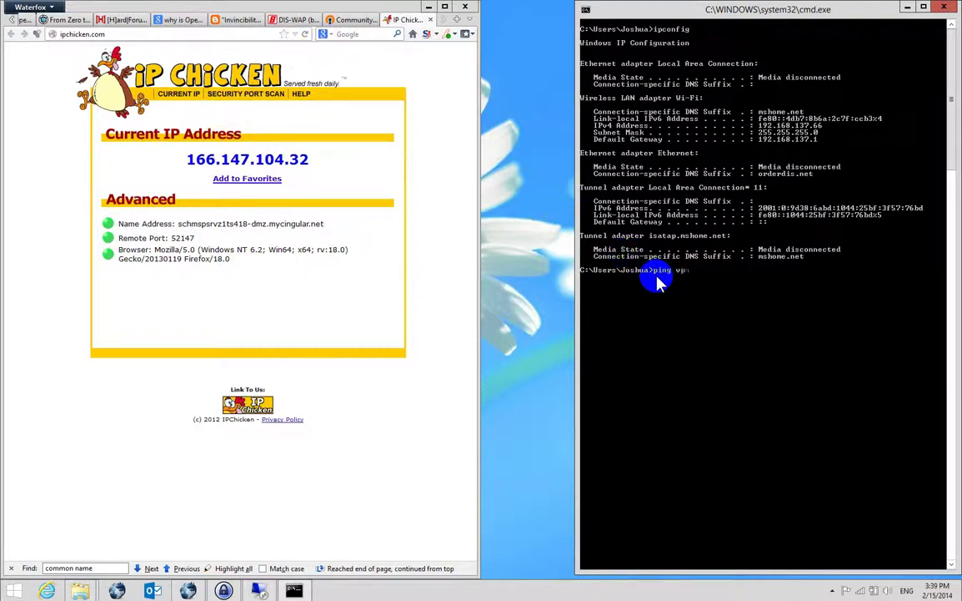
pyautogui.write('n.orderdis.com')
pyautogui.press('Return')
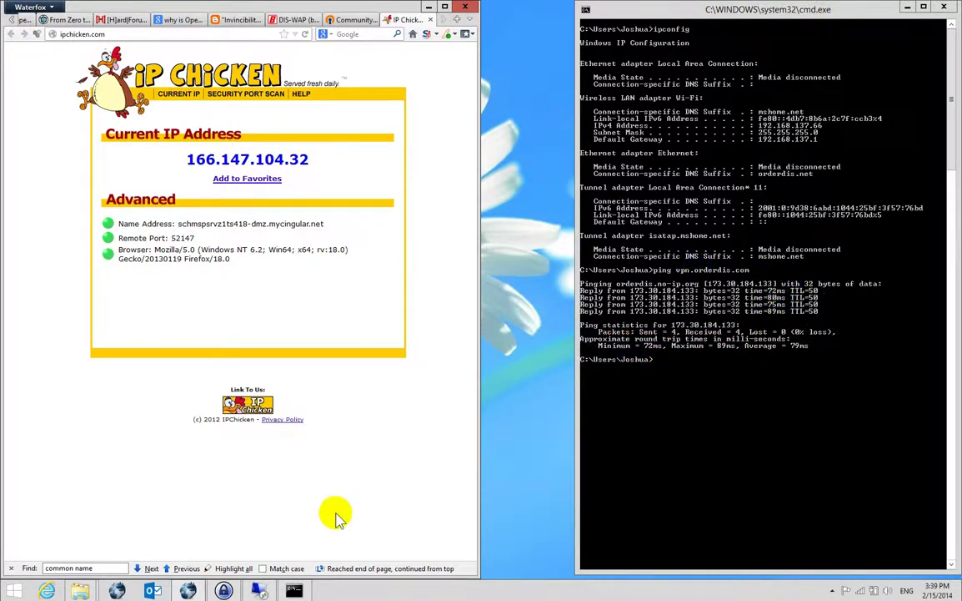
pyautogui.click(832, 590)
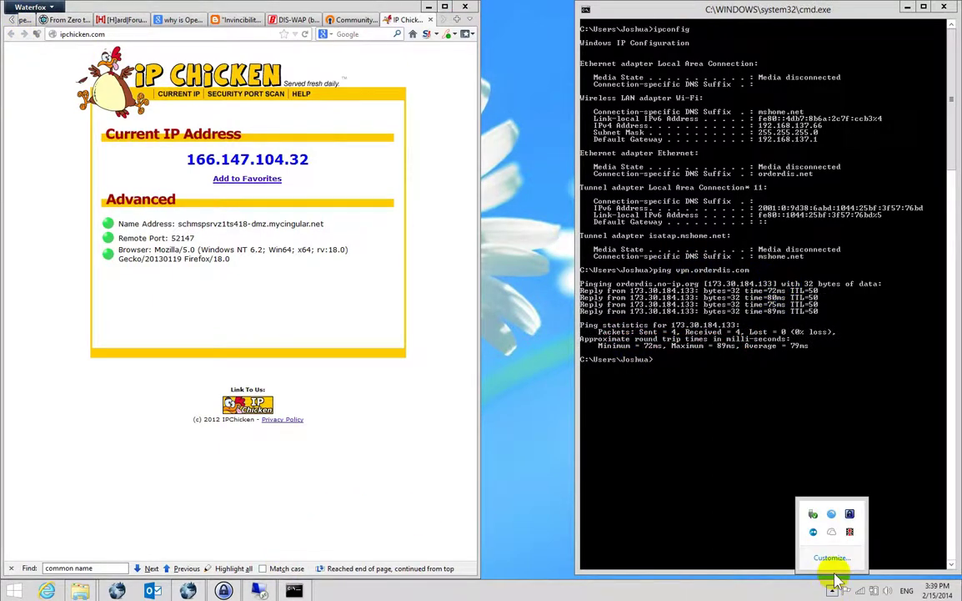
# Launch OpenVPN GUI from the Start screen as administrator.
pyautogui.click(557, 509)
pyautogui.press('super')
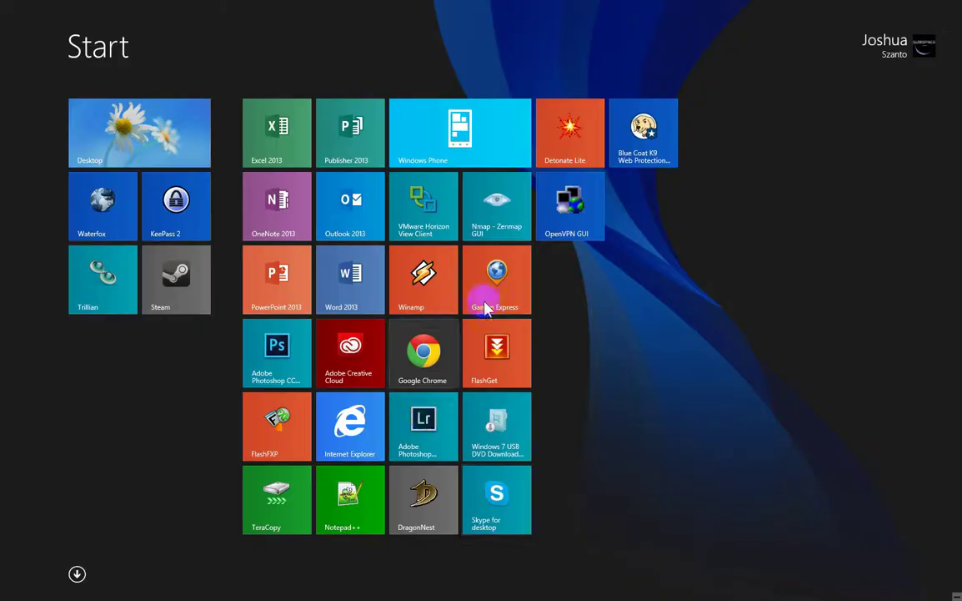
pyautogui.rightClick(574, 242)
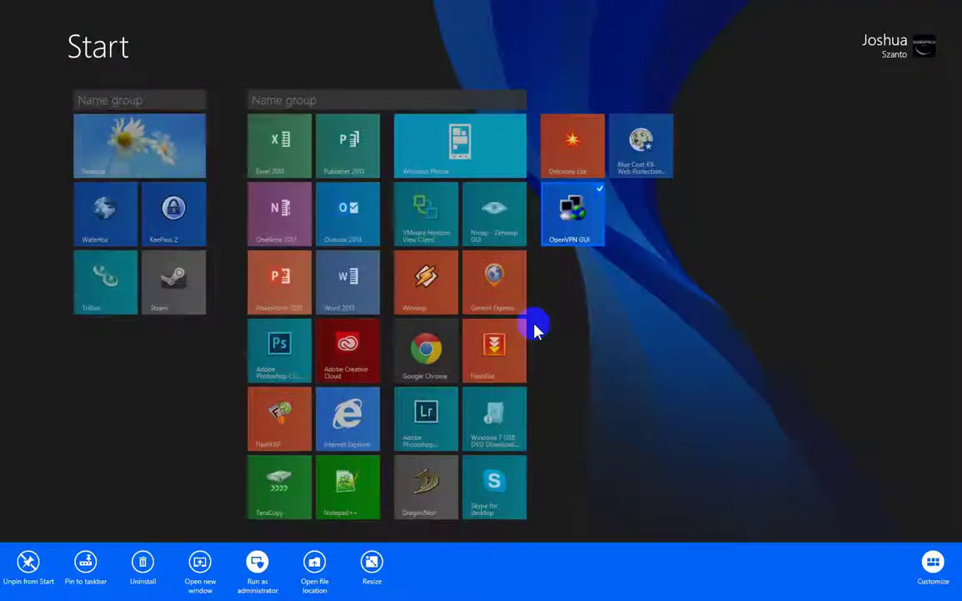
pyautogui.click(534, 325)
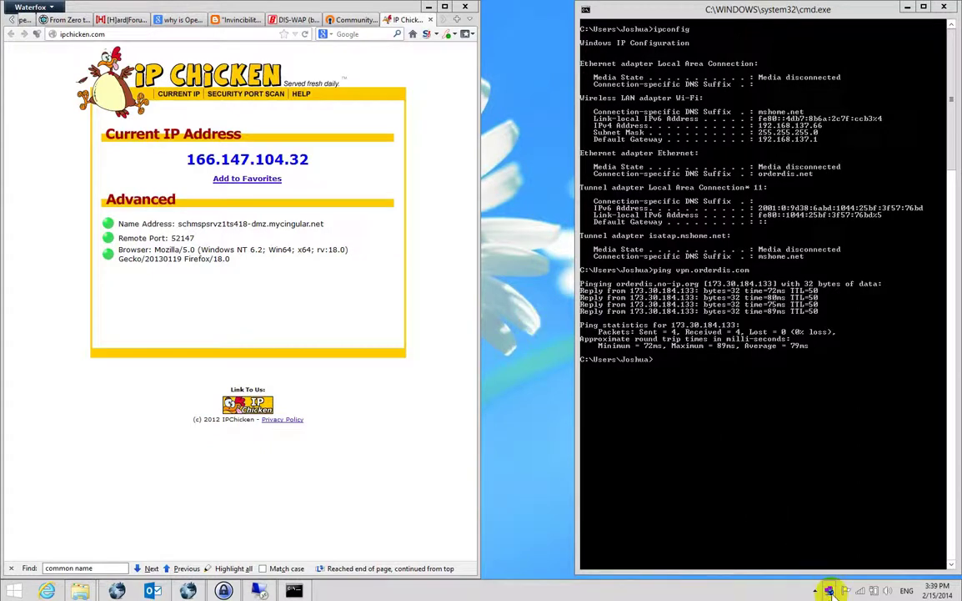
# Connect the OpenVPN client, review the TLS handshake errors in its log, then disconnect.
pyautogui.rightClick(829, 590)
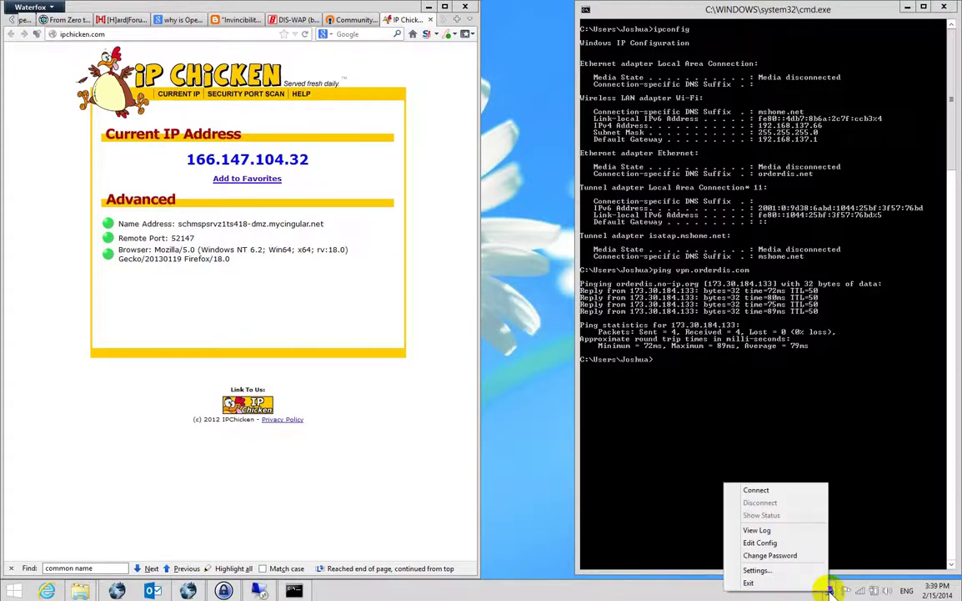
pyautogui.click(759, 491)
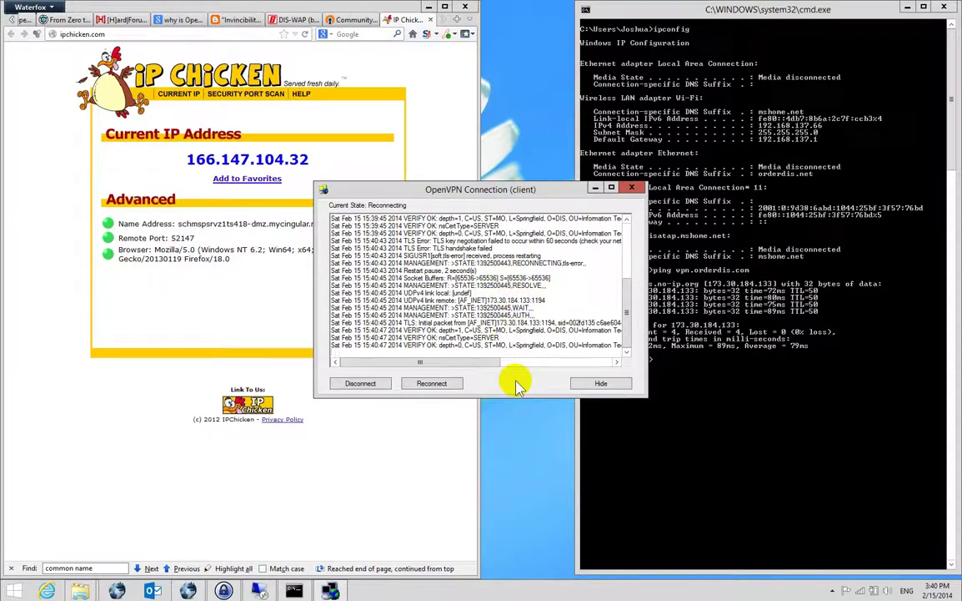
pyautogui.click(695, 418)
pyautogui.moveTo(453, 185); pyautogui.dragTo(315, 171)
pyautogui.click(684, 357)
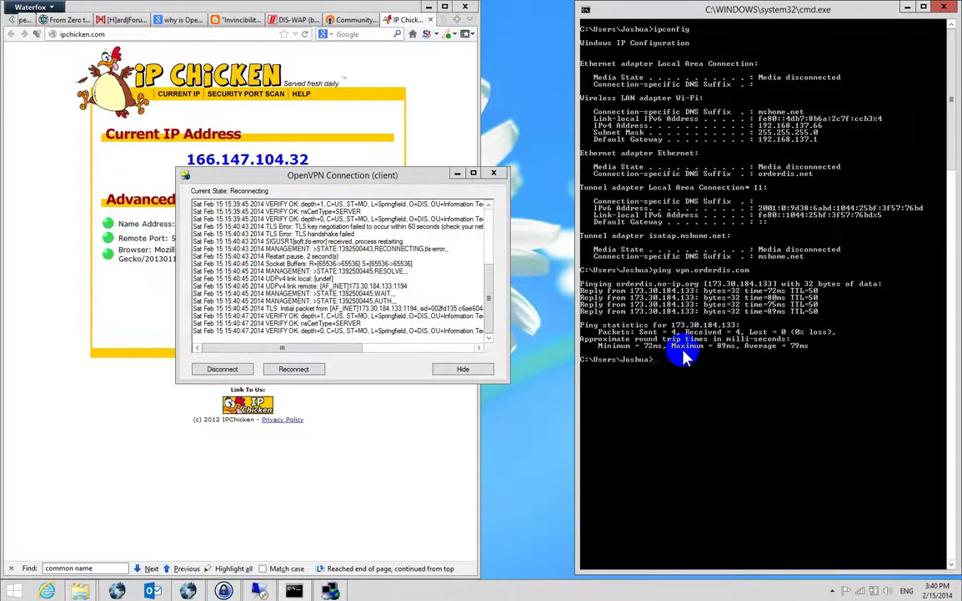
pyautogui.click(219, 368)
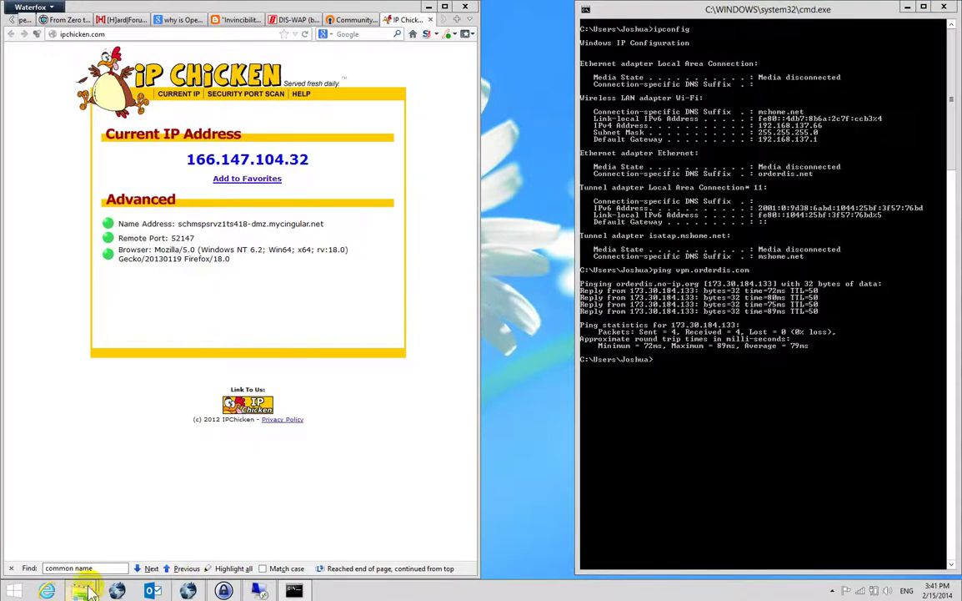
# Paste client.ovpn, sample.ovpn and server.ovpn into the empty sample-config folder.
pyautogui.moveTo(90, 590)
pyautogui.moveTo(183, 517)
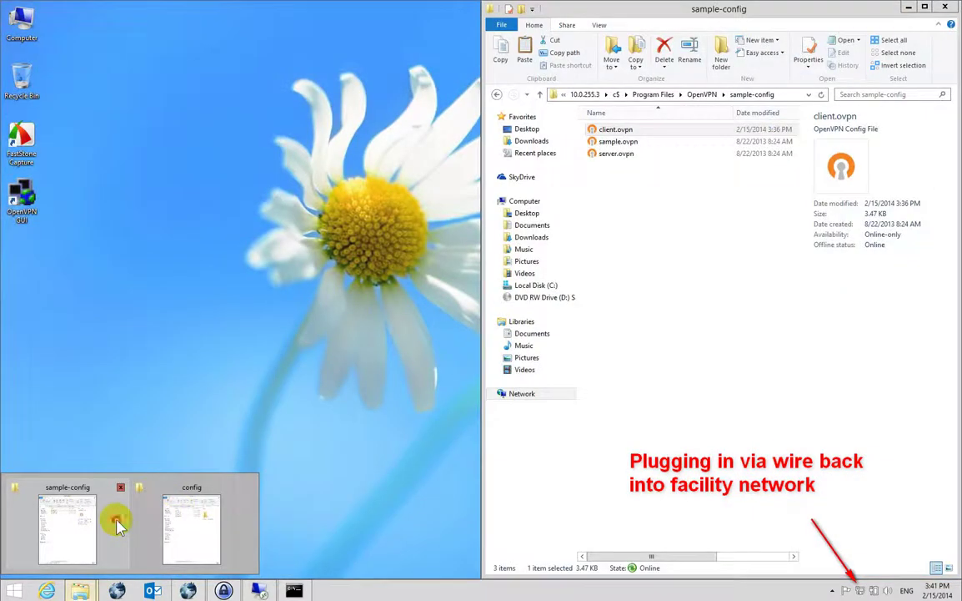
pyautogui.click(123, 518)
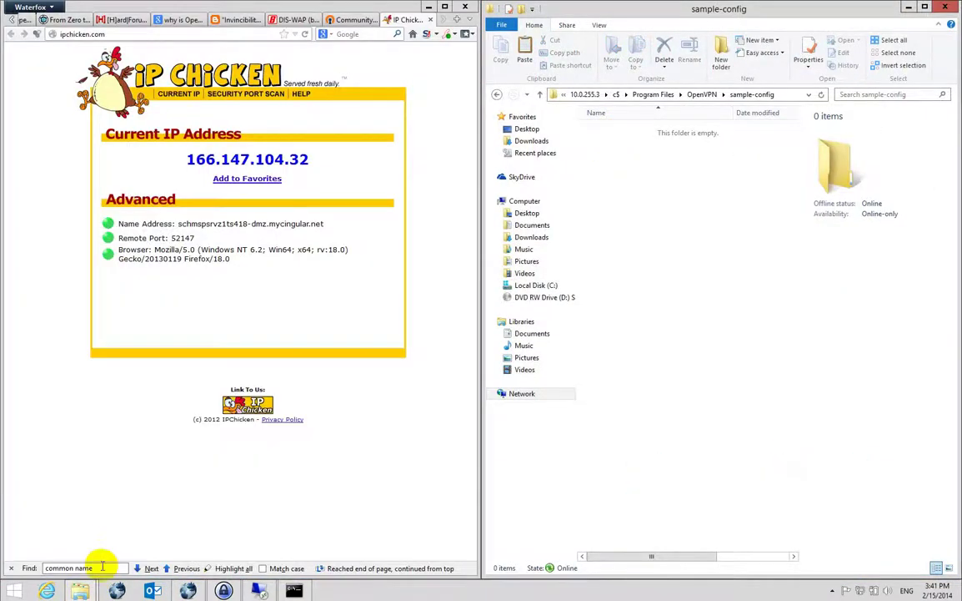
pyautogui.moveTo(80, 589)
pyautogui.click(62, 536)
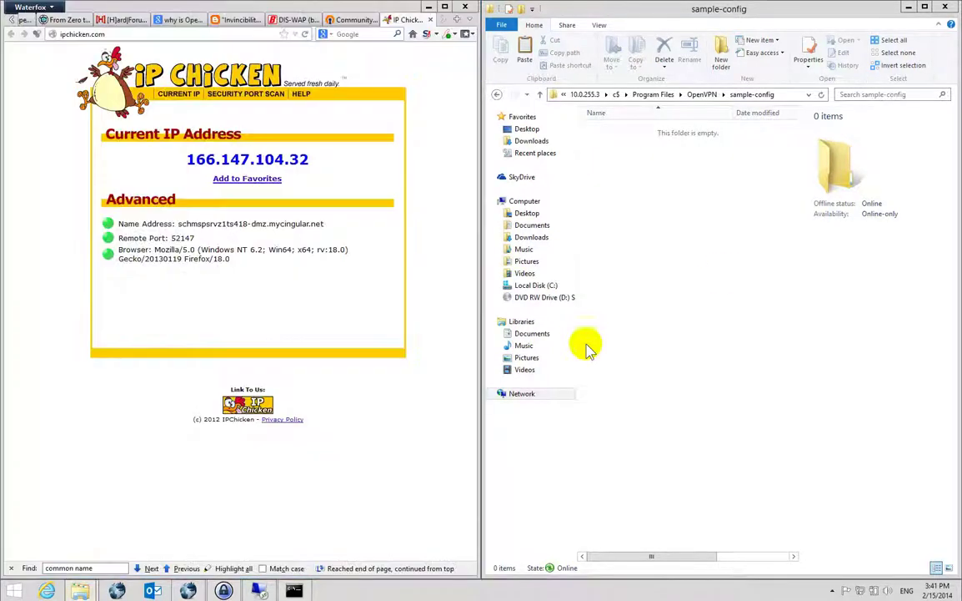
pyautogui.click(729, 218)
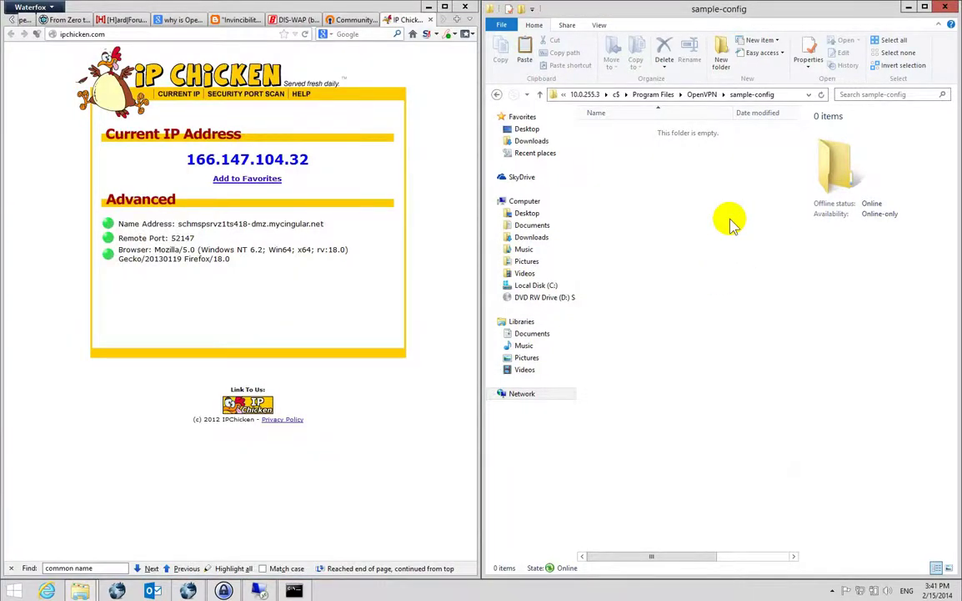
pyautogui.hotkey('ctrl', 'v')
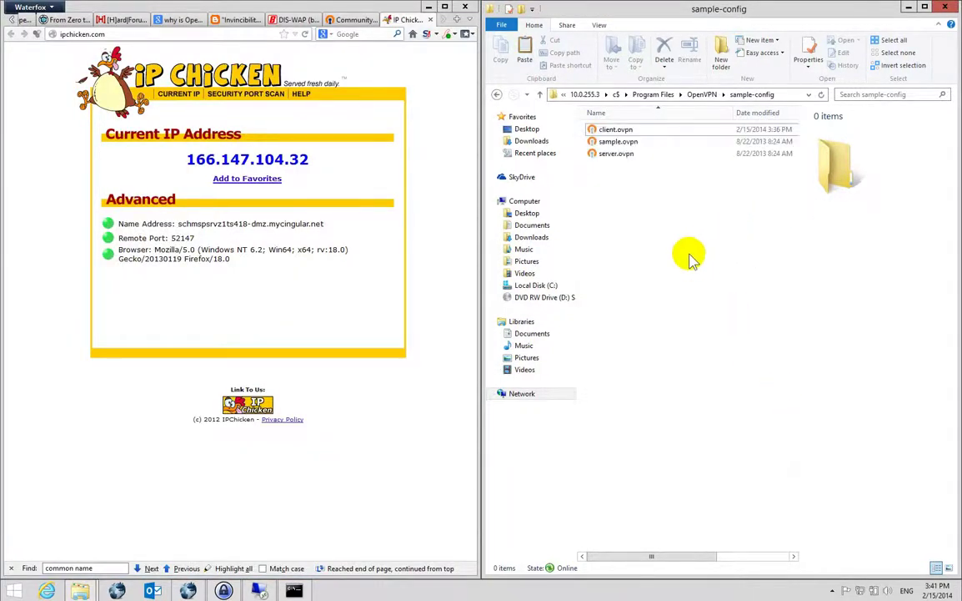
# Run ipconfig, copy the Ethernet adapter block (10.0.255.104), then select client.ovpn in sample-config.
pyautogui.click(860, 589)
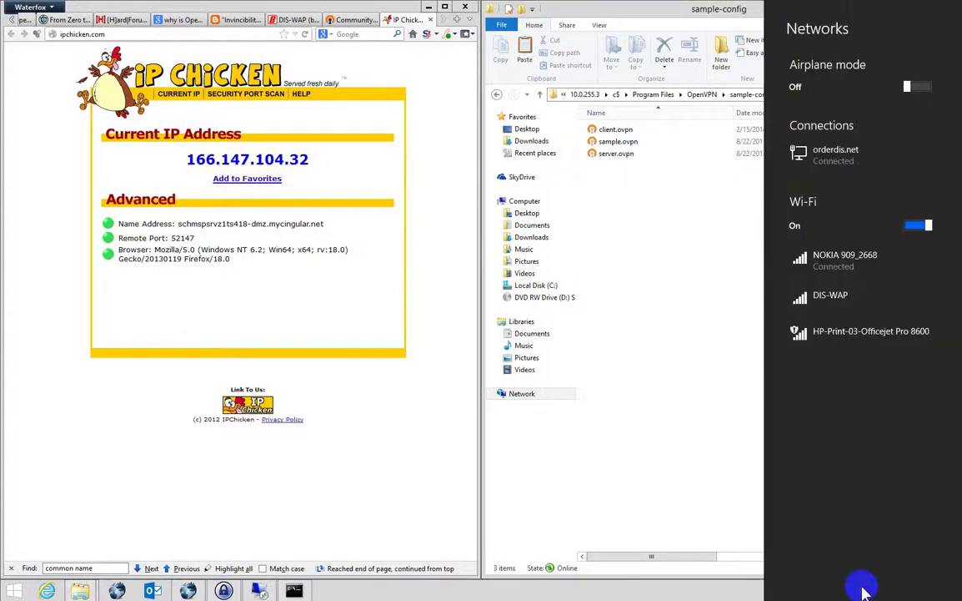
pyautogui.click(588, 242)
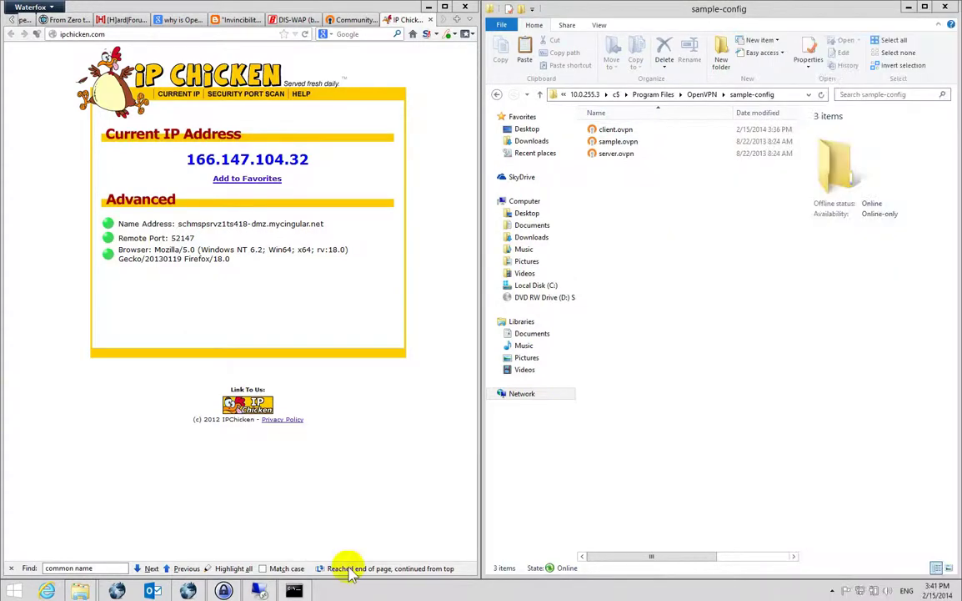
pyautogui.click(294, 591)
pyautogui.write('ipconfig')
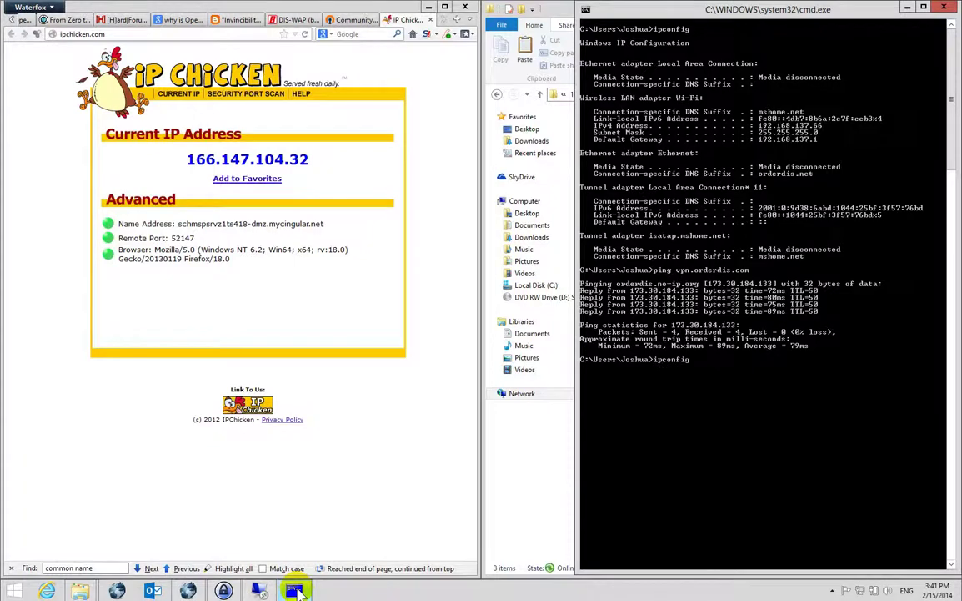
pyautogui.press('Return')
pyautogui.rightClick(774, 370)
pyautogui.click(796, 375)
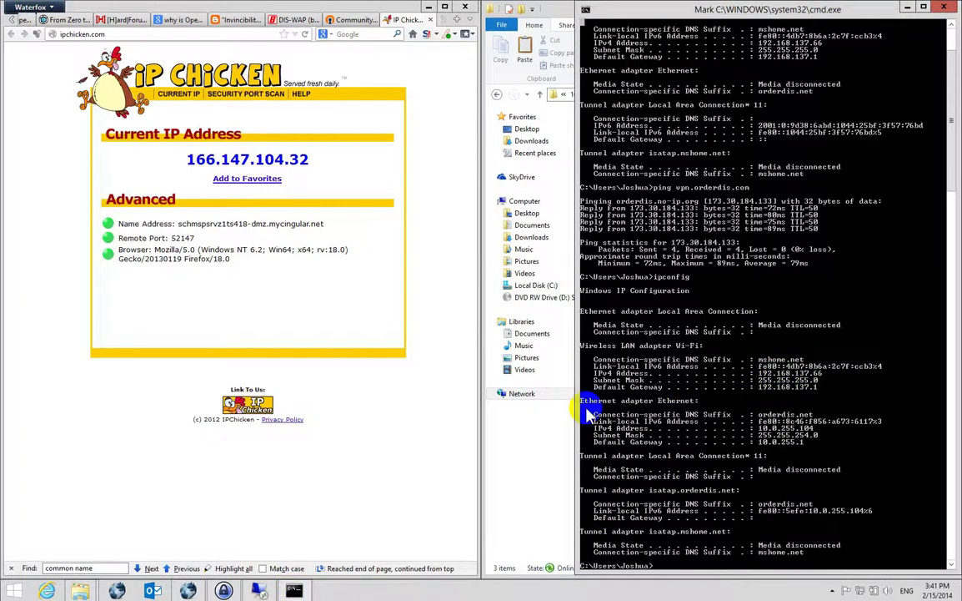
pyautogui.moveTo(582, 398); pyautogui.dragTo(886, 448)
pyautogui.press('Return')
pyautogui.click(500, 469)
pyautogui.click(616, 131)
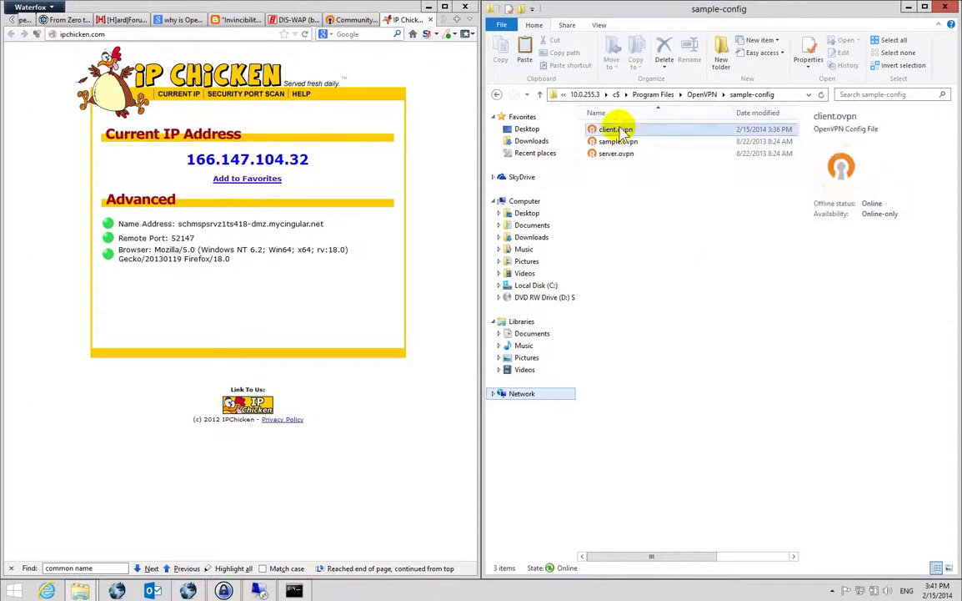
# In Notepad++, change client.ovpn's remote hostname on line 42 to 10.0.255.1, save and close.
pyautogui.rightClick(614, 130)
pyautogui.click(656, 163)
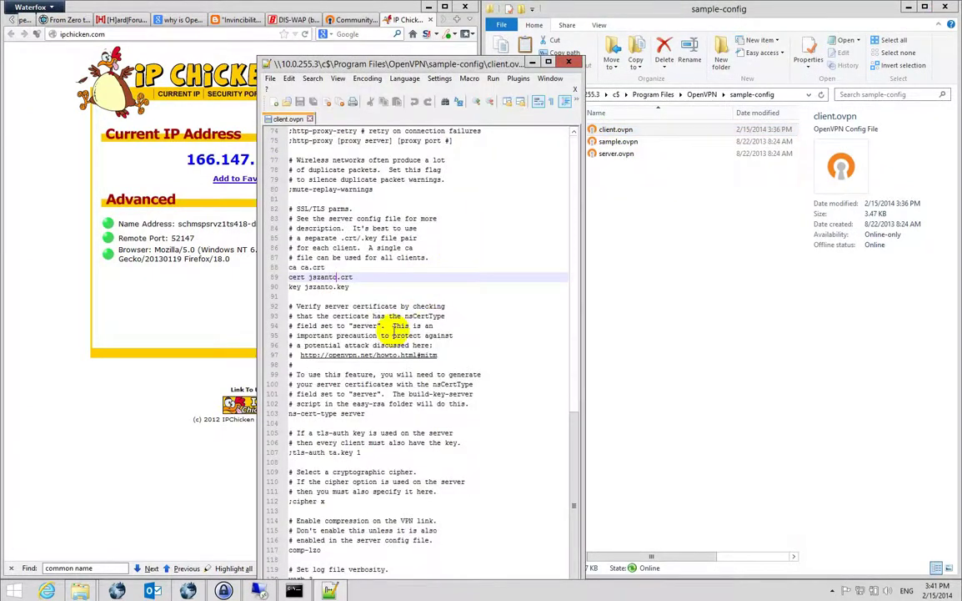
pyautogui.scroll(9, 335, 365)
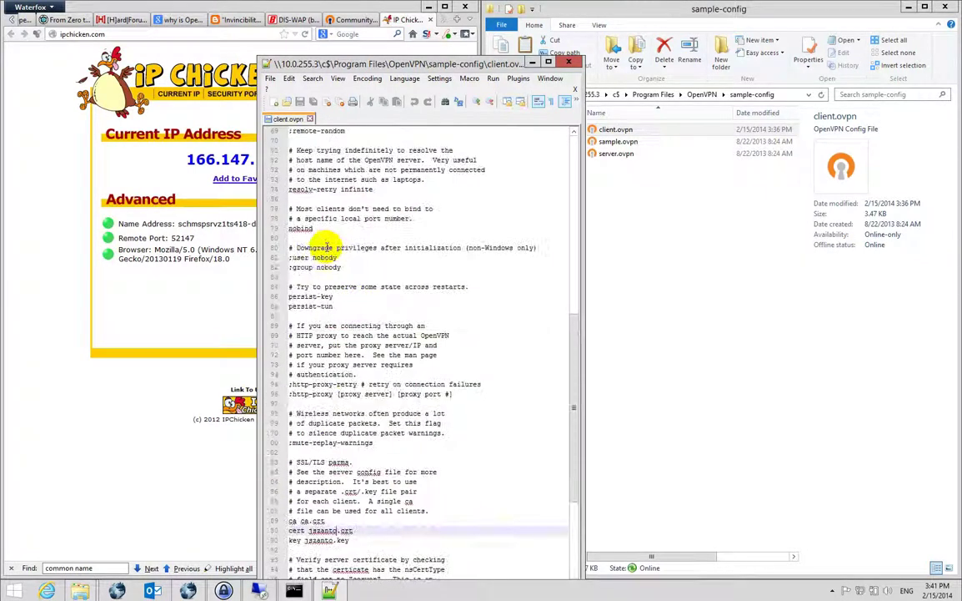
pyautogui.scroll(8, 334, 267)
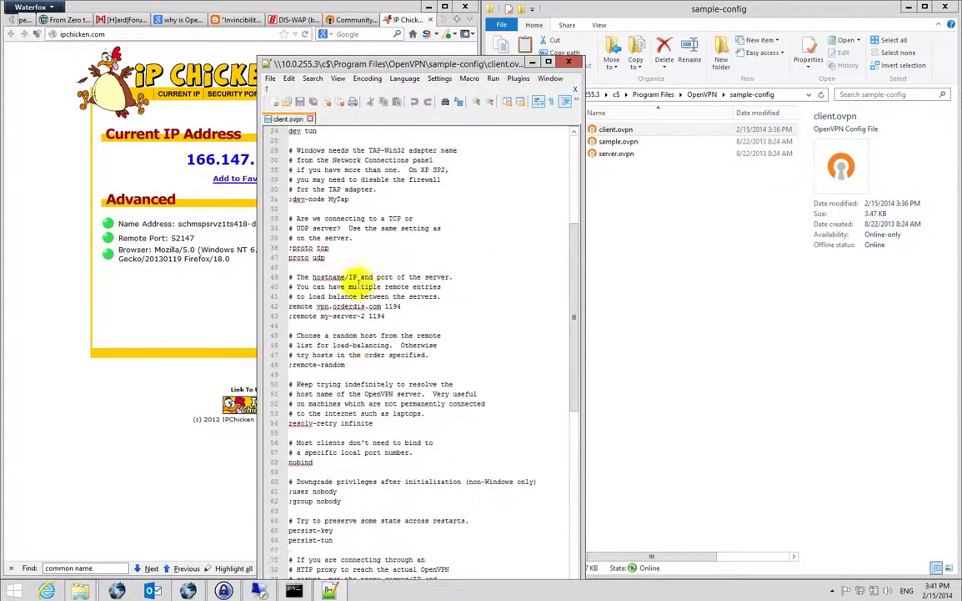
pyautogui.moveTo(289, 306); pyautogui.dragTo(315, 312)
pyautogui.moveTo(381, 306); pyautogui.dragTo(317, 306)
pyautogui.write('10.0.25')
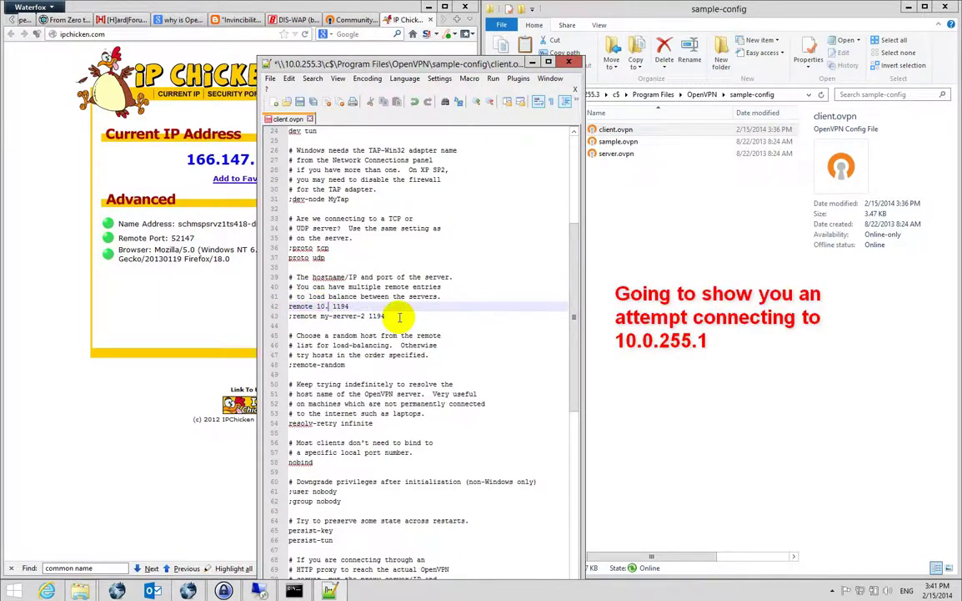
pyautogui.write('5.1')
pyautogui.hotkey('ctrl', 's')
pyautogui.click(568, 61)
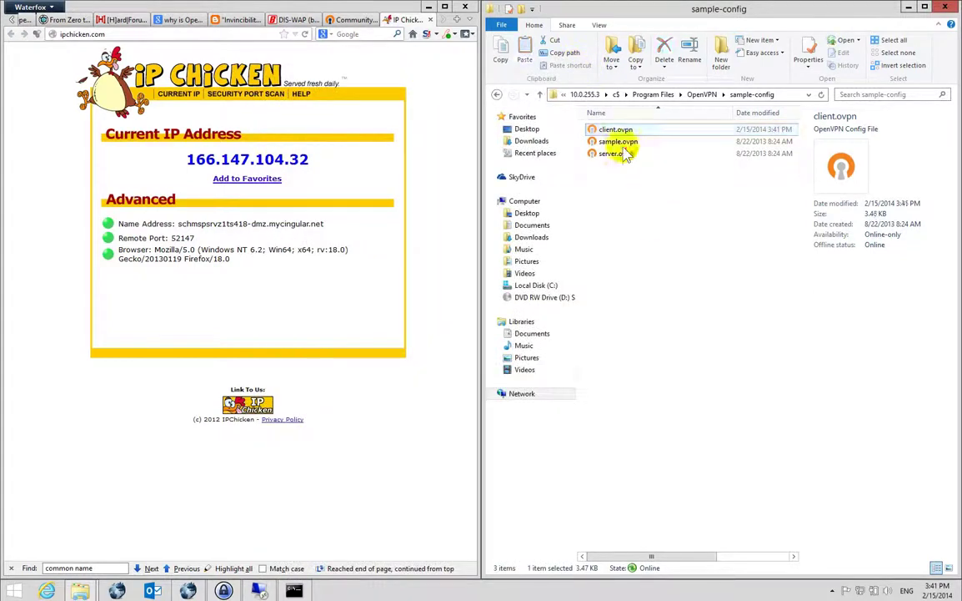
# Paste the edited client.ovpn onto the Desktop.
pyautogui.click(832, 591)
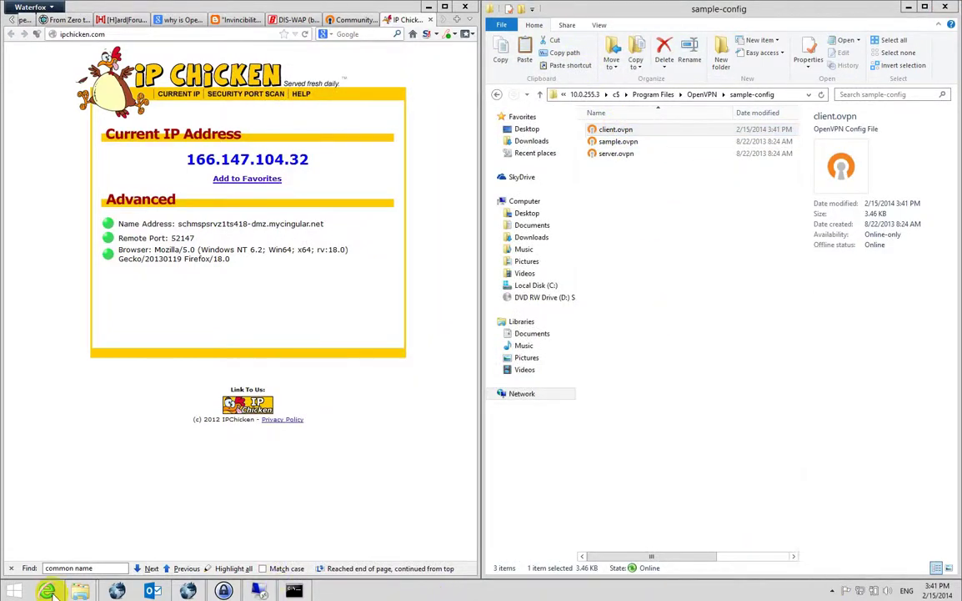
pyautogui.click(58, 472)
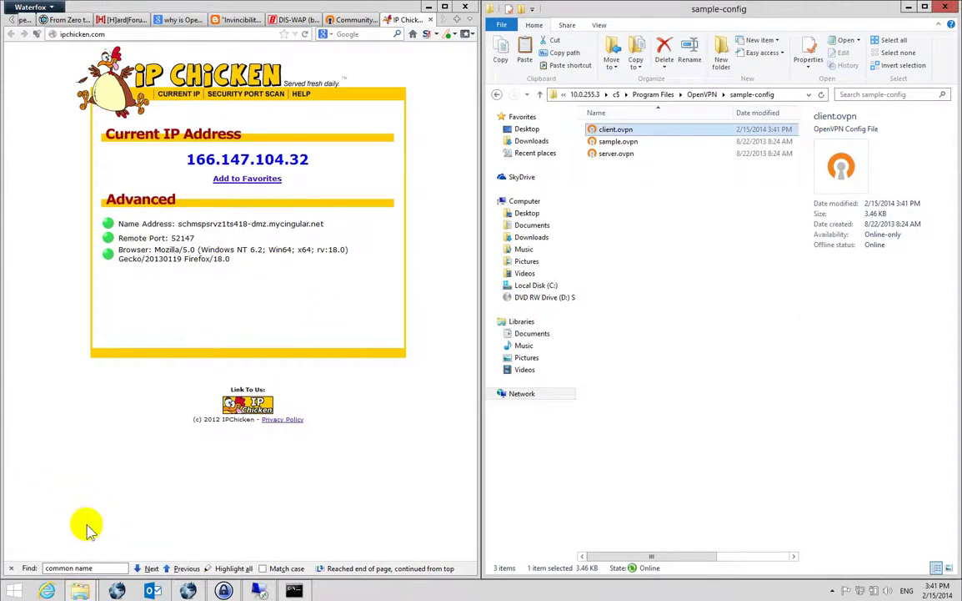
pyautogui.moveTo(77, 591)
pyautogui.click(183, 494)
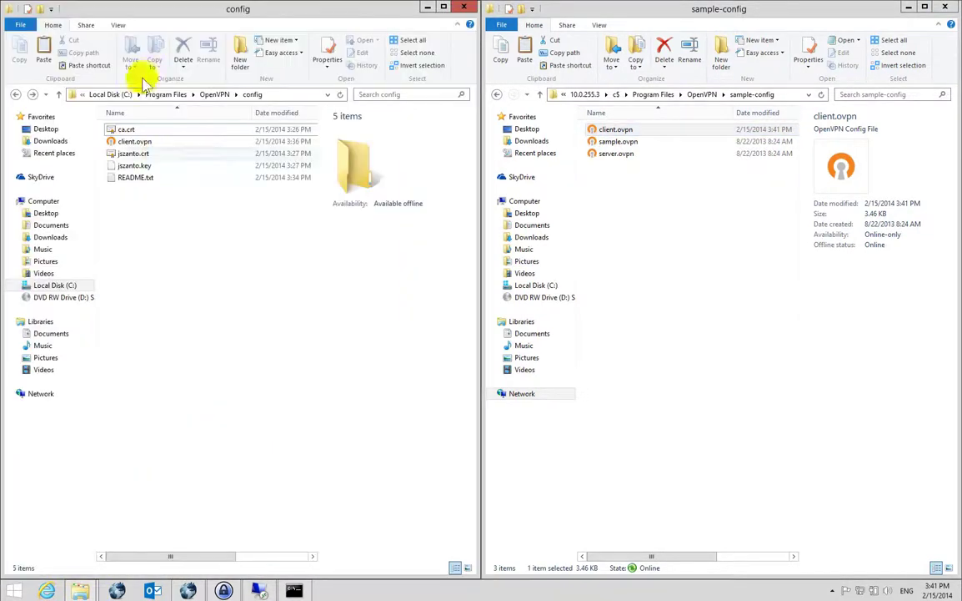
pyautogui.click(47, 130)
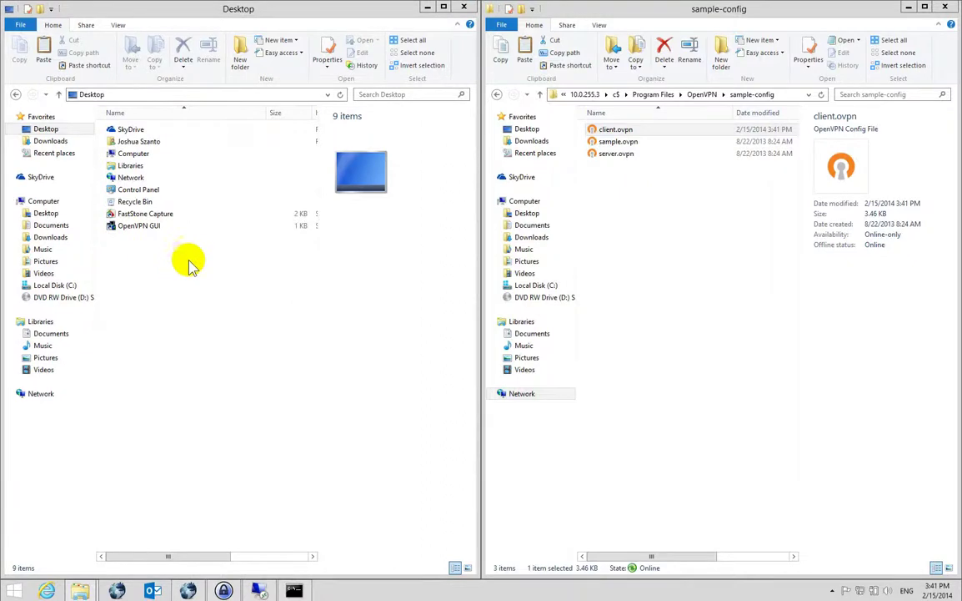
pyautogui.hotkey('ctrl', 'v')
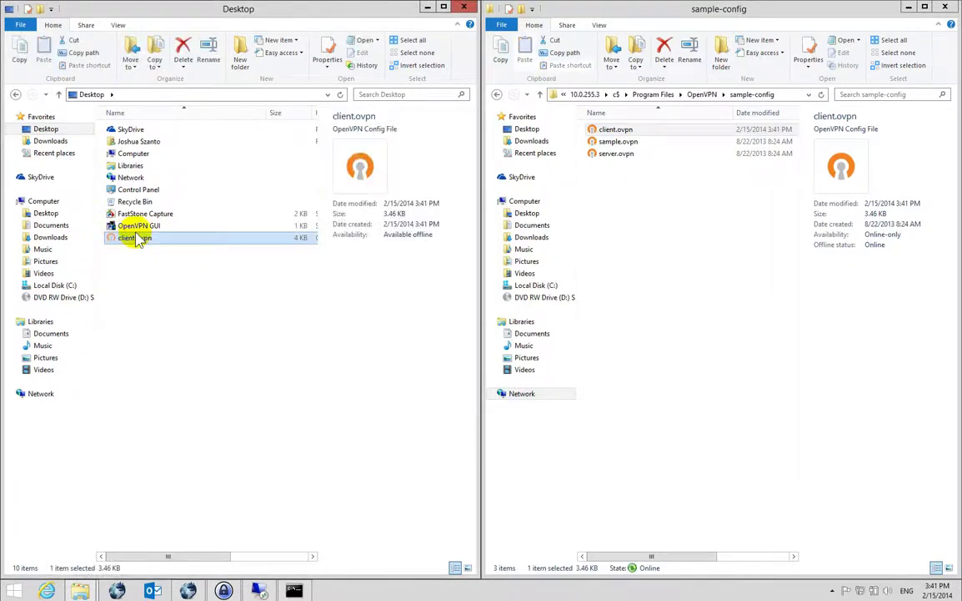
# Copy it into C:\Program Files\OpenVPN\config, overwriting the old client.ovpn, and minimize both windows.
pyautogui.click(16, 94)
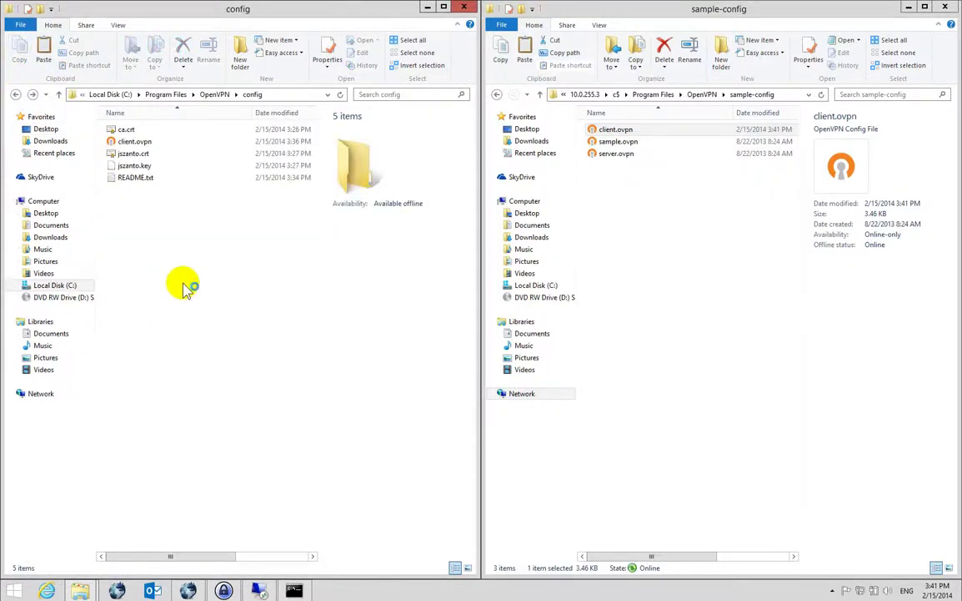
pyautogui.moveTo(260, 590); pyautogui.dragTo(251, 252)
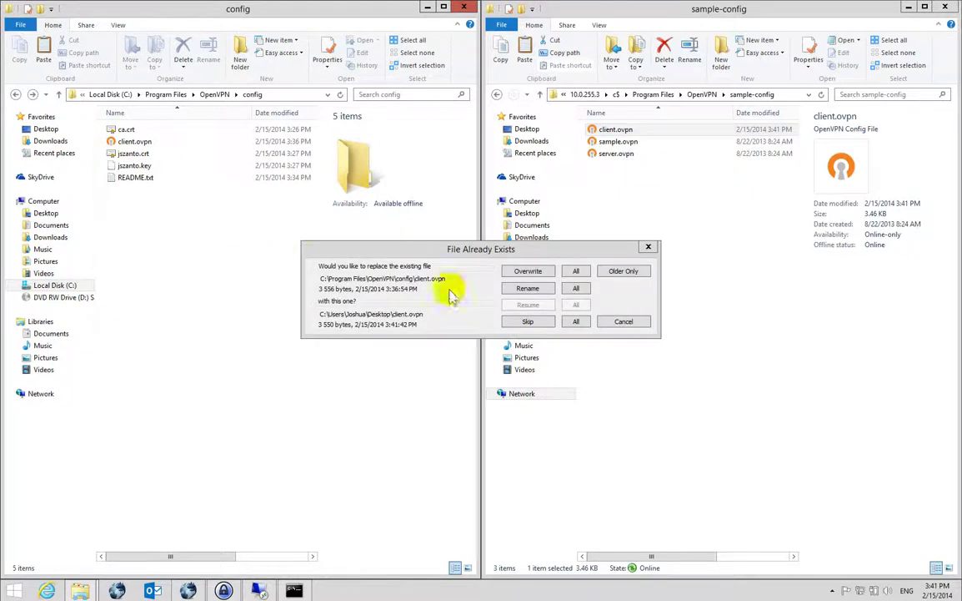
pyautogui.click(572, 271)
pyautogui.click(427, 6)
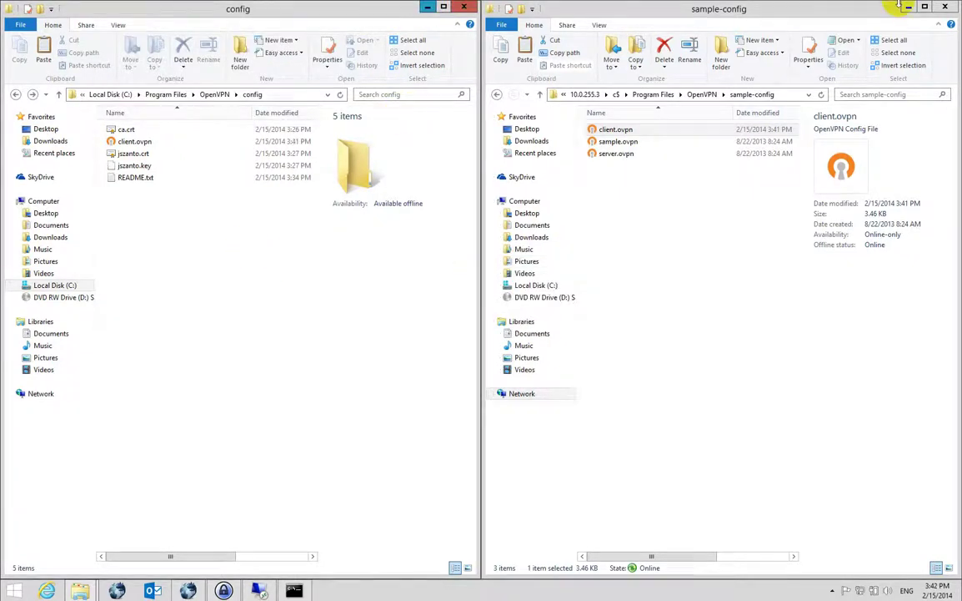
pyautogui.click(908, 7)
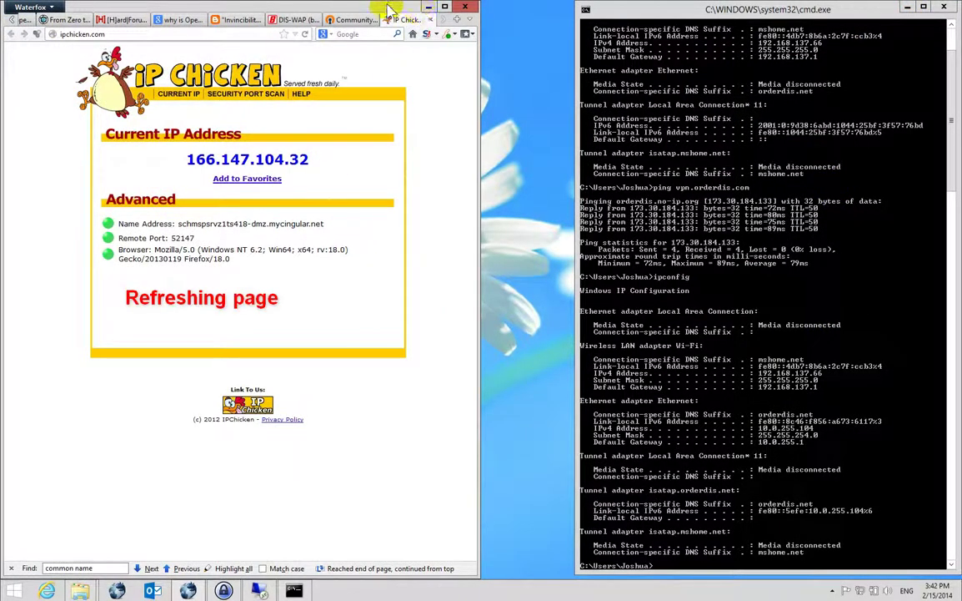
pyautogui.click(305, 35)
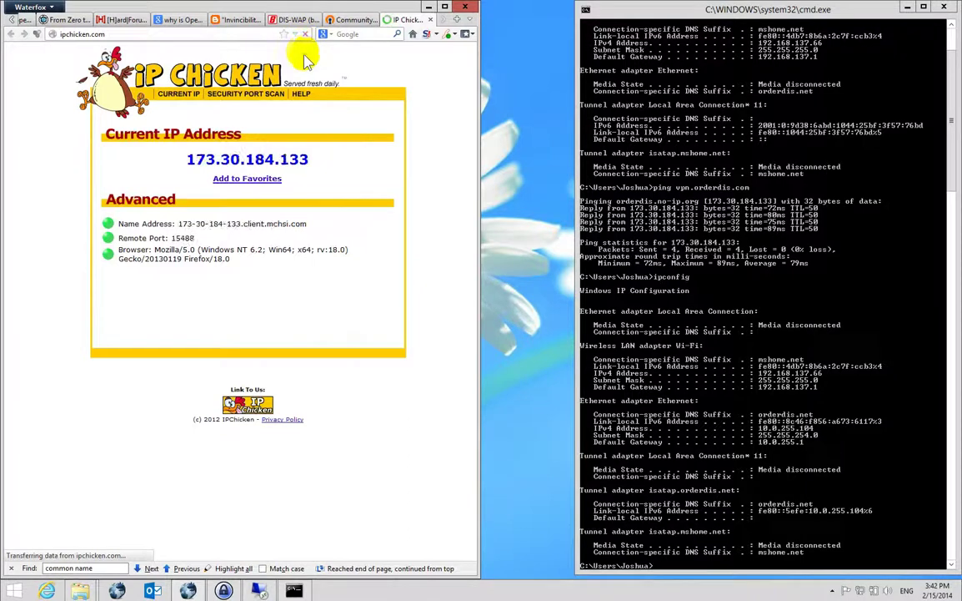
pyautogui.click(833, 590)
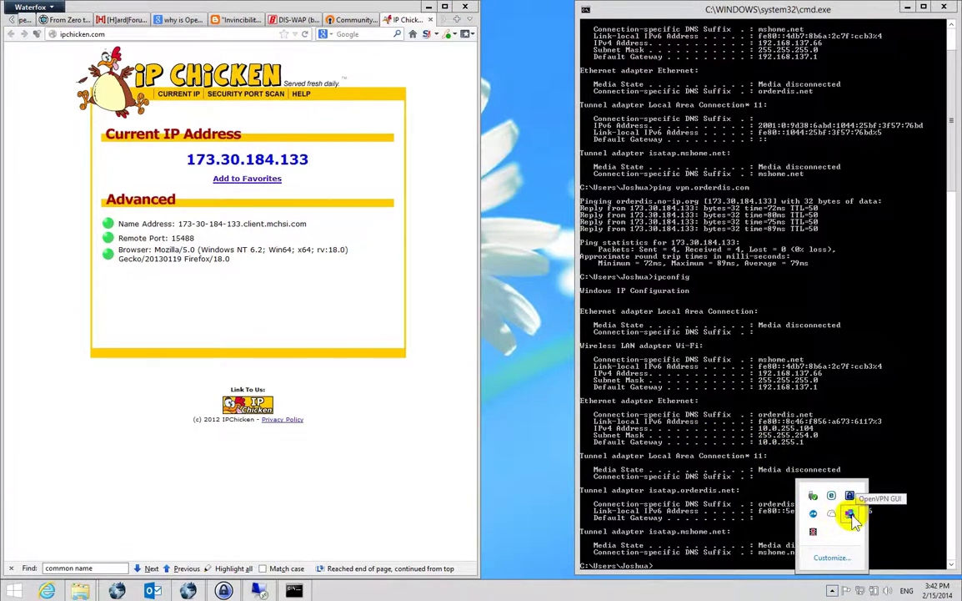
pyautogui.rightClick(850, 514)
pyautogui.click(781, 415)
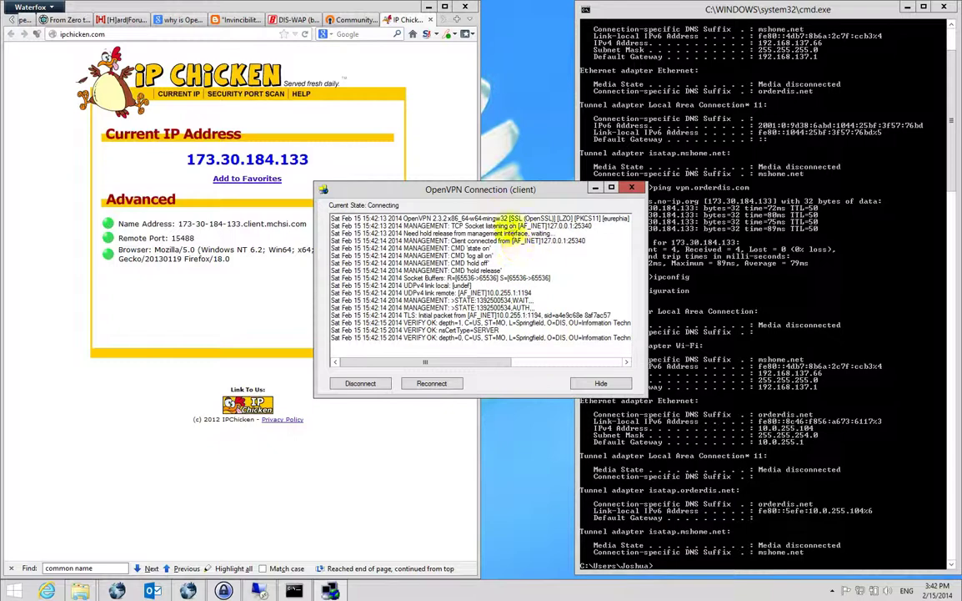
# Move the OpenVPN window aside and show DIS-WAP's DD-WRT Router Information status page.
pyautogui.moveTo(455, 185); pyautogui.dragTo(554, 184)
pyautogui.moveTo(656, 198); pyautogui.dragTo(795, 222)
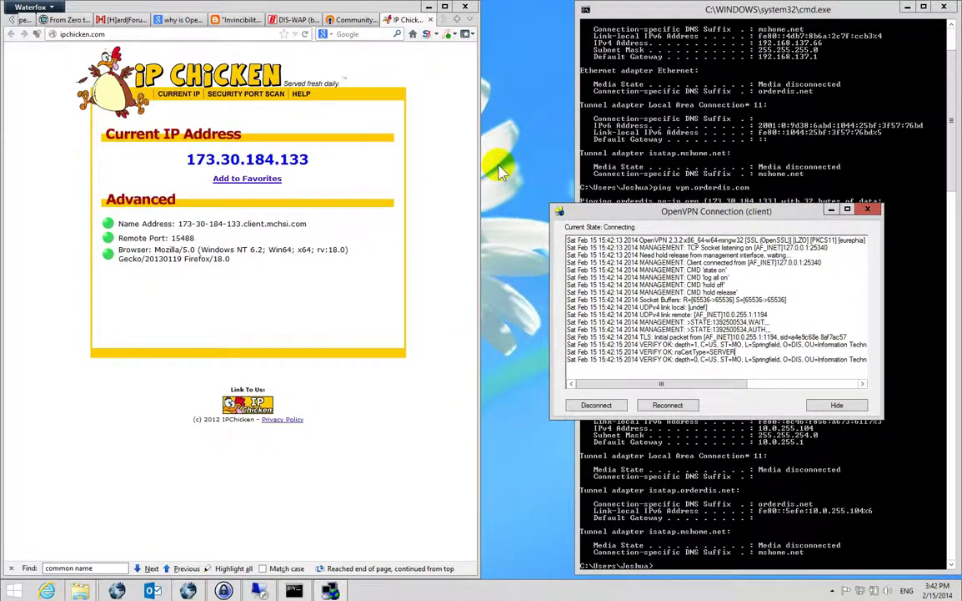
pyautogui.click(286, 18)
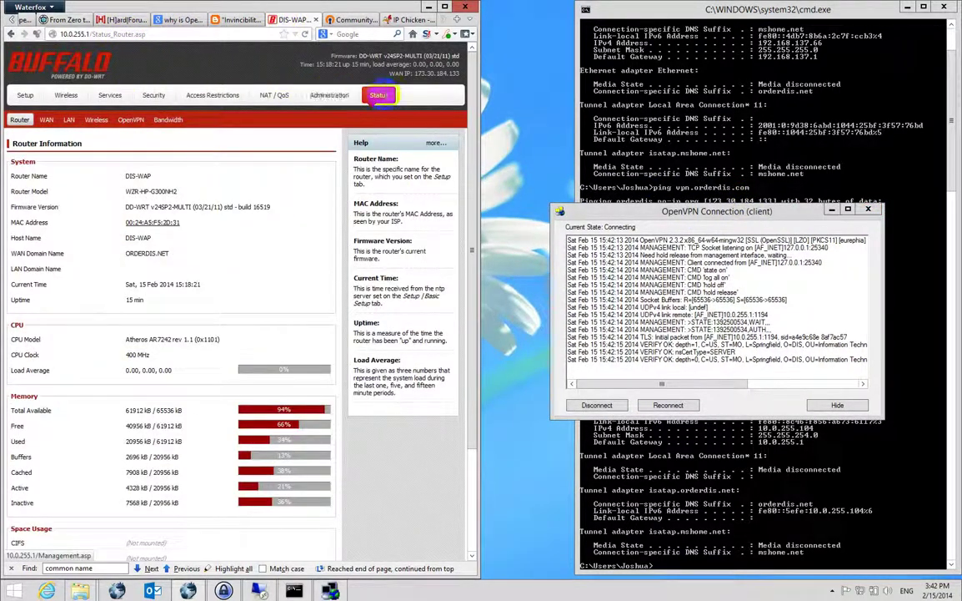
pyautogui.click(305, 35)
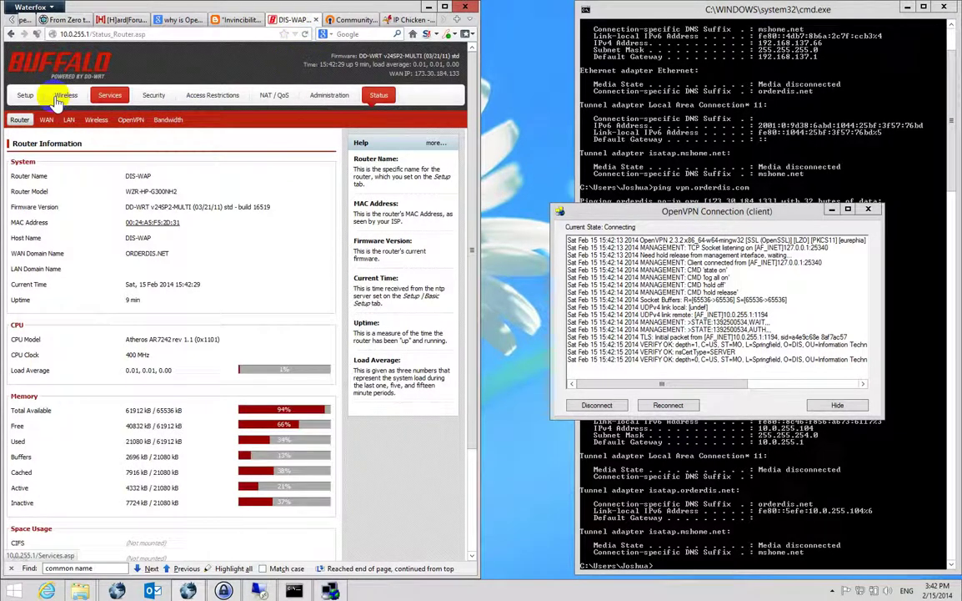
pyautogui.click(334, 95)
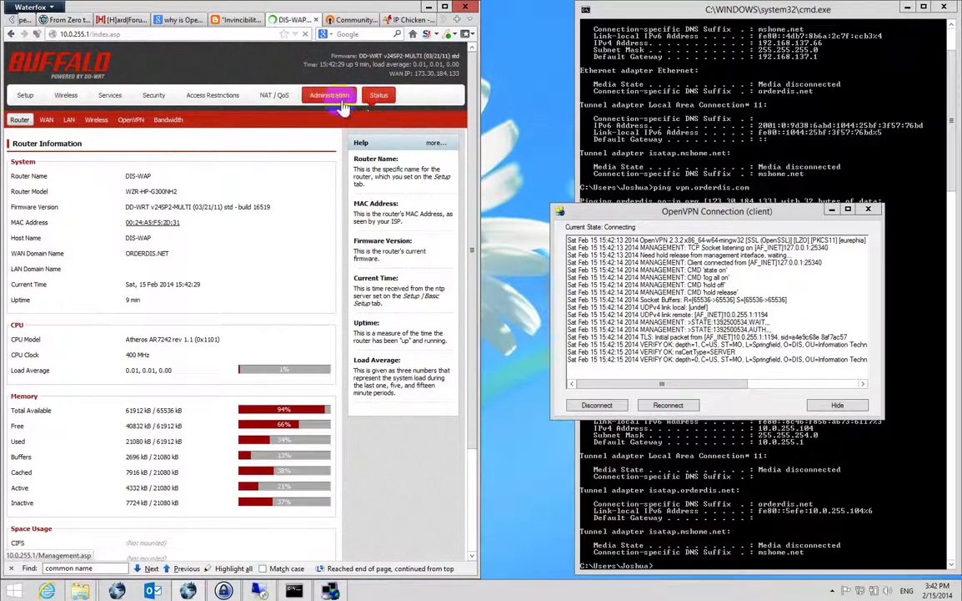
pyautogui.click(379, 96)
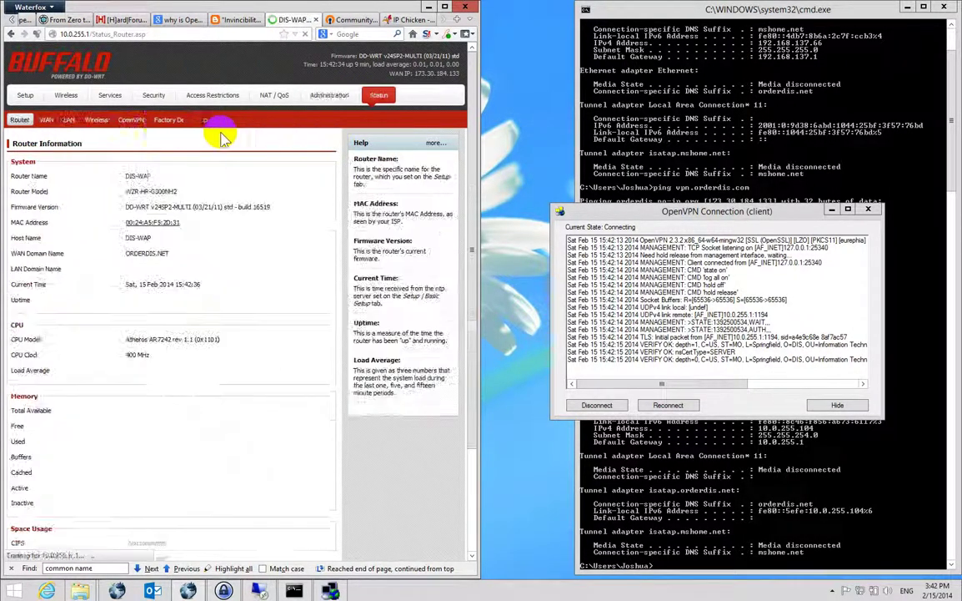
pyautogui.click(131, 121)
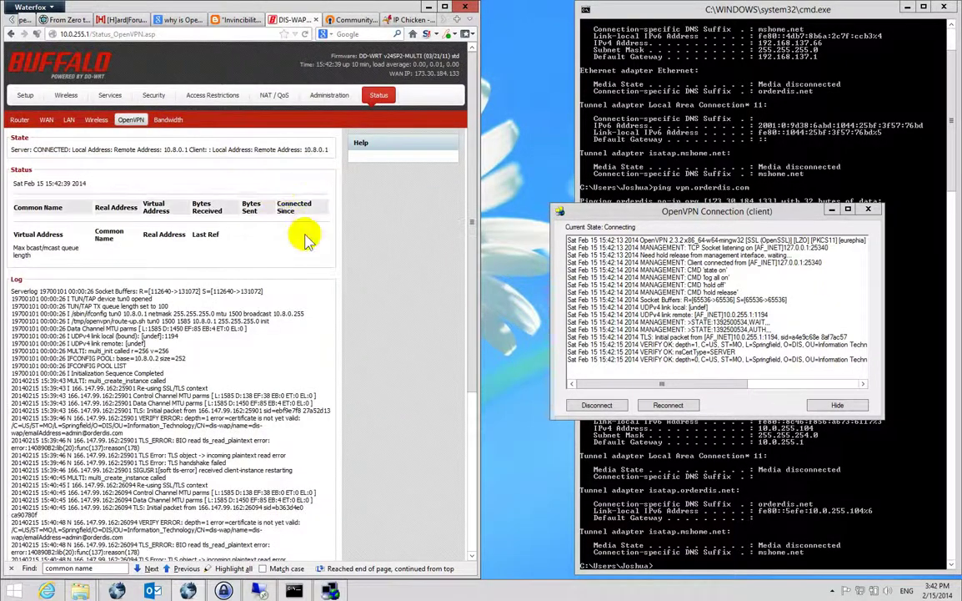
pyautogui.scroll(-5, 361, 261)
pyautogui.scroll(5, 208, 242)
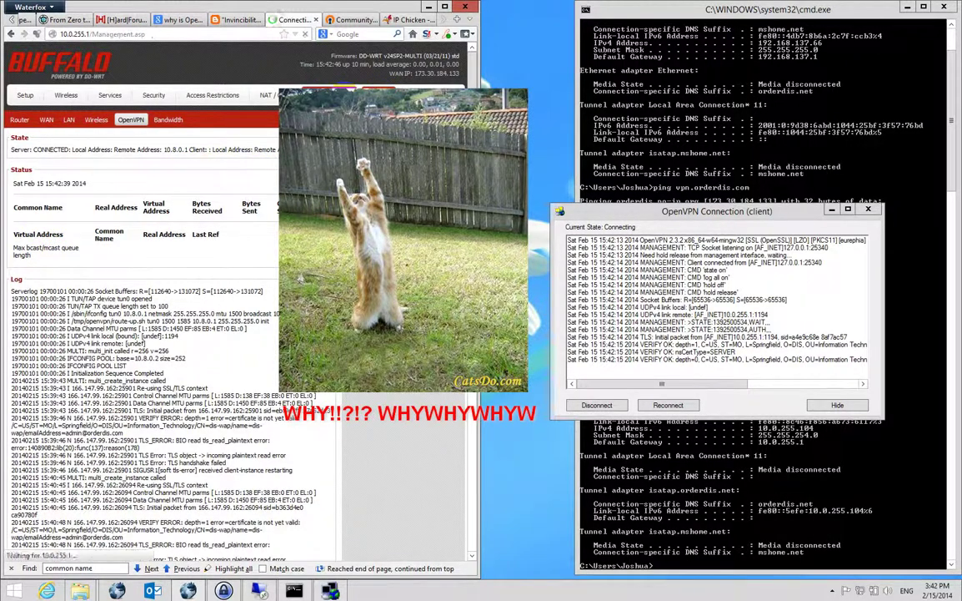
pyautogui.click(378, 95)
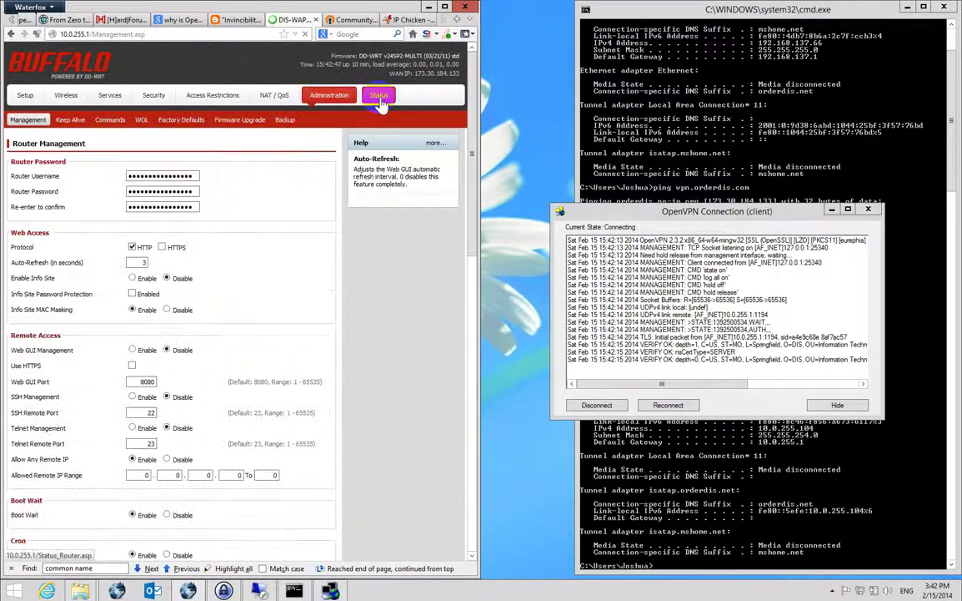
pyautogui.click(378, 96)
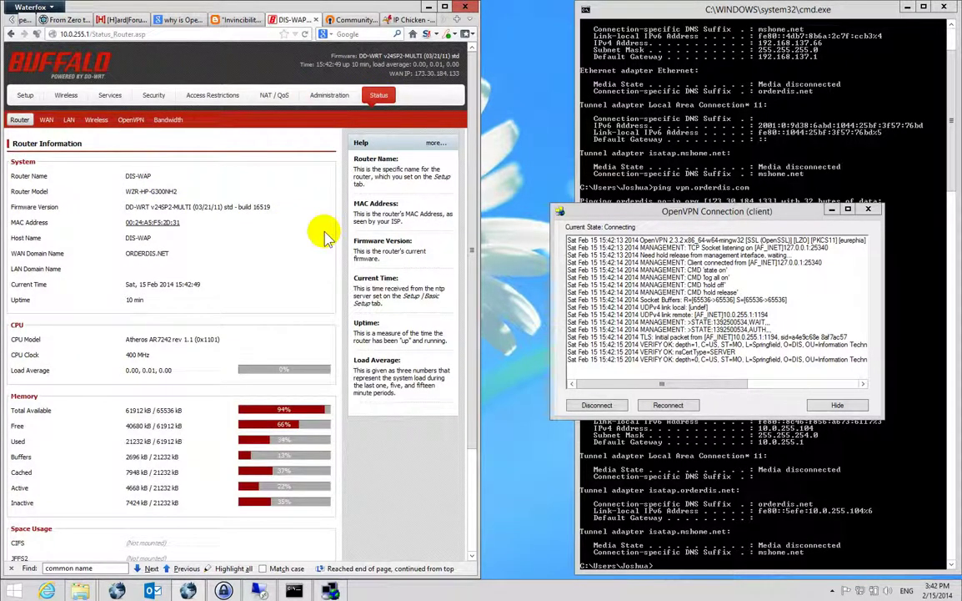
pyautogui.scroll(-3, 326, 236)
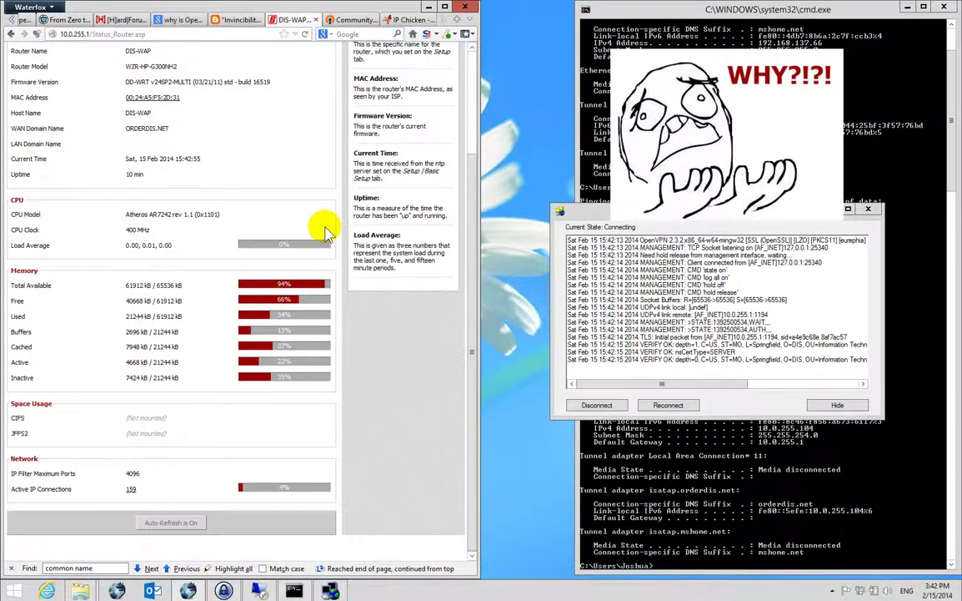
pyautogui.scroll(3, 327, 232)
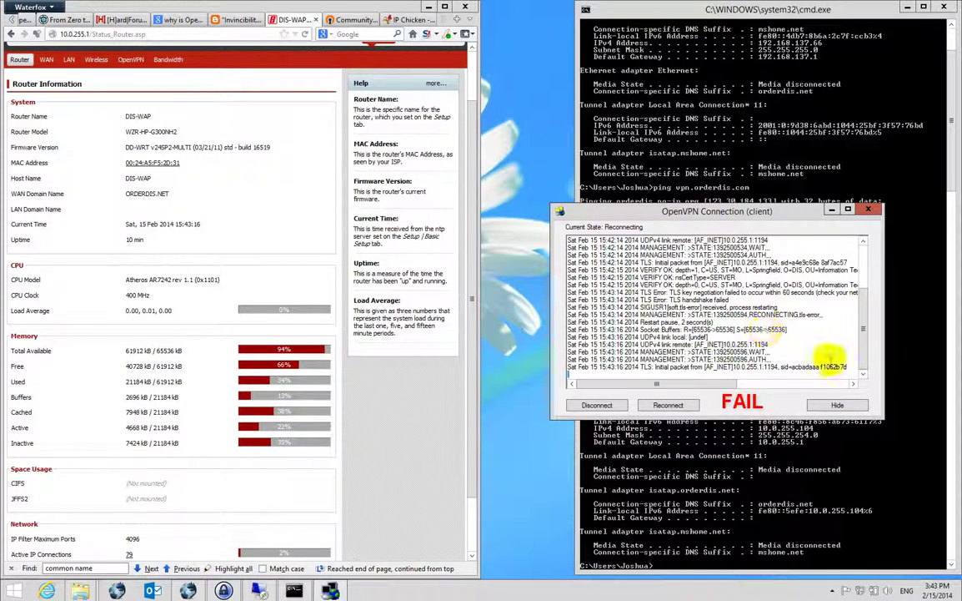
# Disconnect the VPN client and scroll DD-WRT's OpenVPN status log to the TLS handshake errors.
pyautogui.click(597, 404)
pyautogui.scroll(1, 136, 100)
pyautogui.click(127, 119)
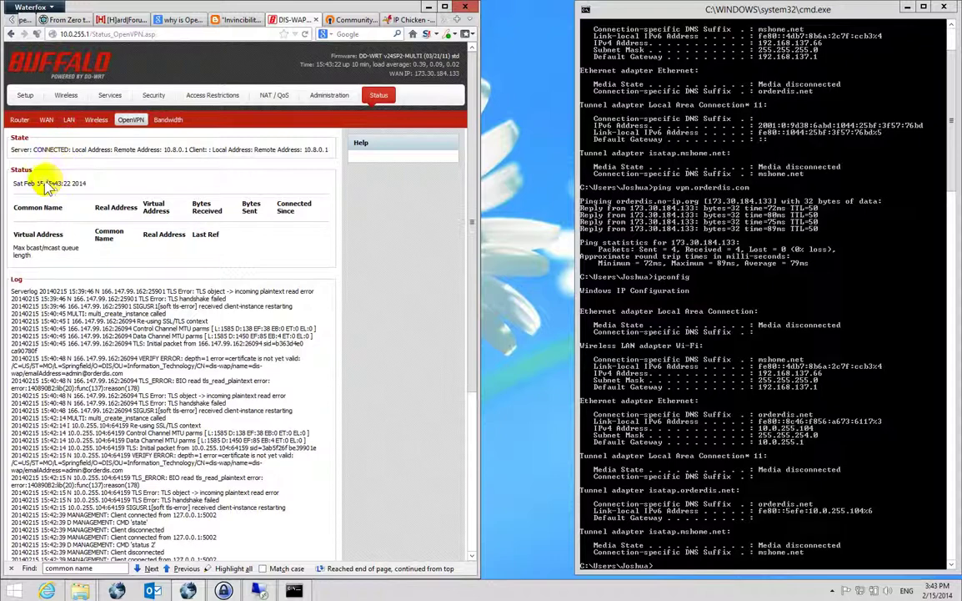
pyautogui.scroll(-5, 67, 269)
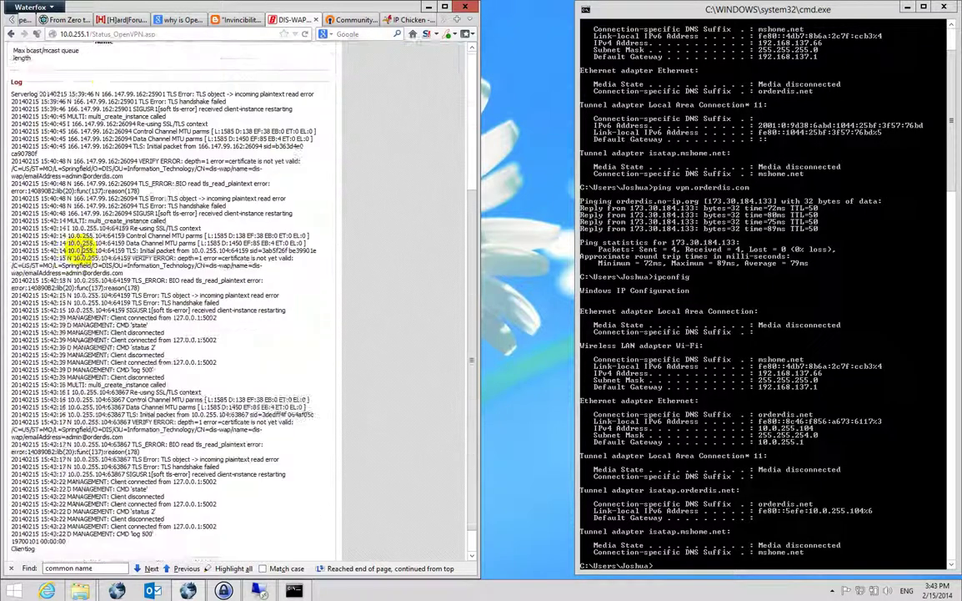